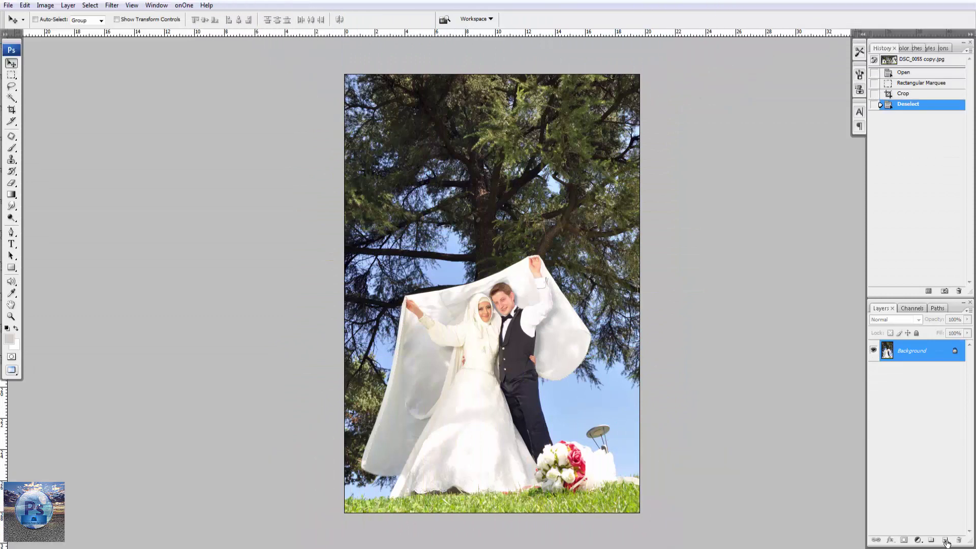
Convert the Background to Layer 0, duplicate it as Layer 0 copy, and zoom in on the dress
double_click(939, 356)
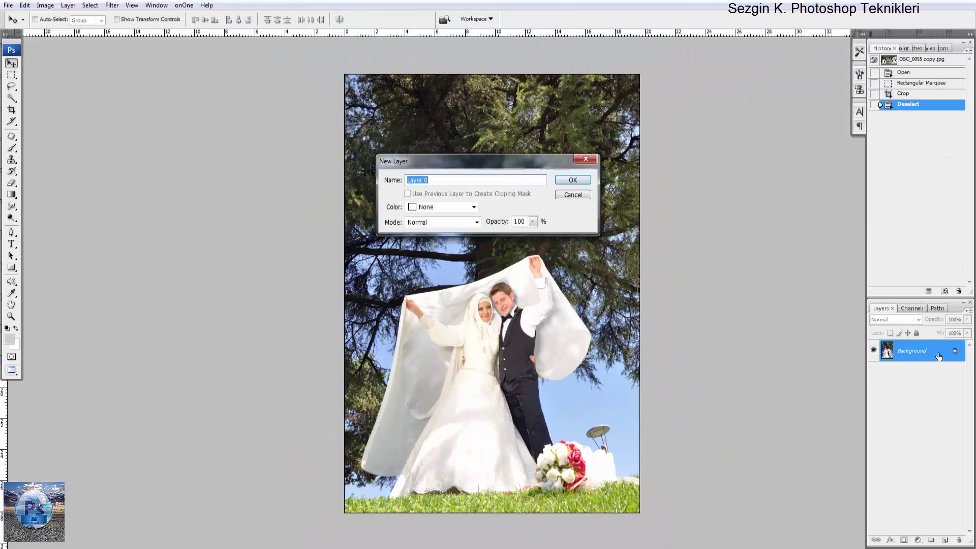
key(Return)
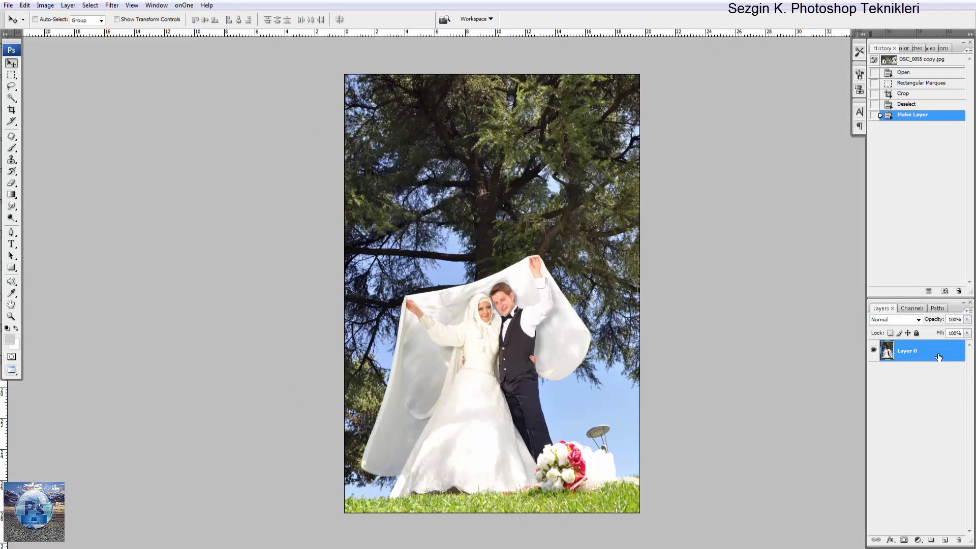
key(ctrl+j)
key(ctrl+plus)
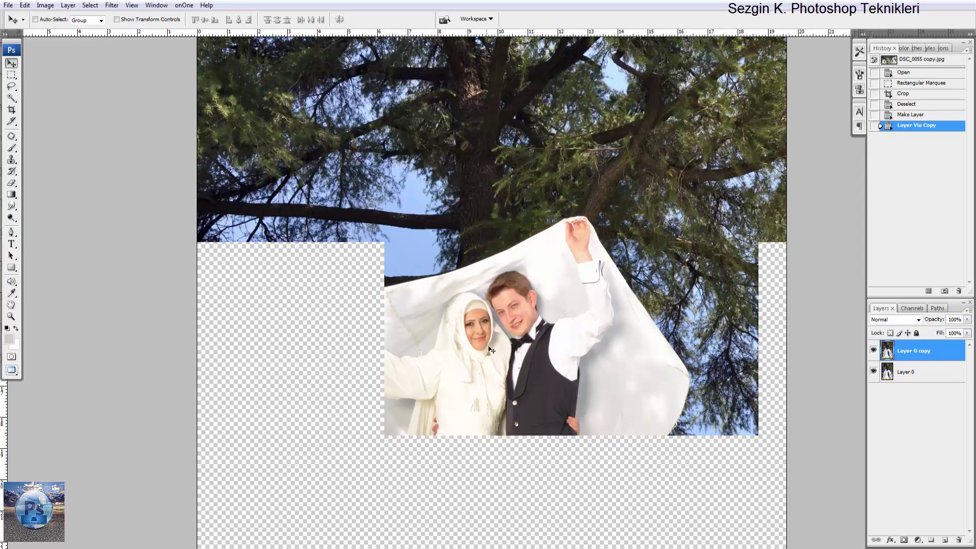
drag(443, 467, 477, 275)
key(ctrl+plus)
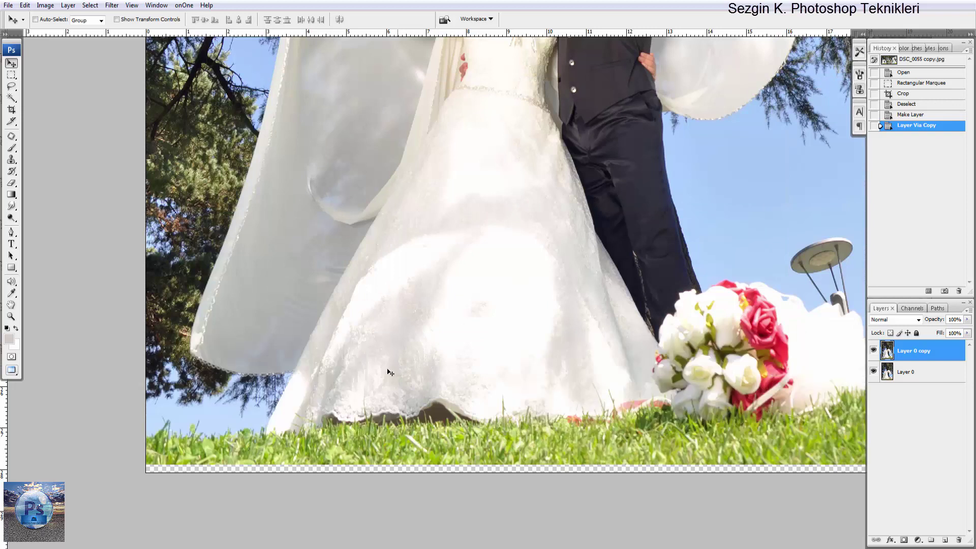
With the Pen tool, trace the grass line, the dress hem and up the veil's left edge
key(p)
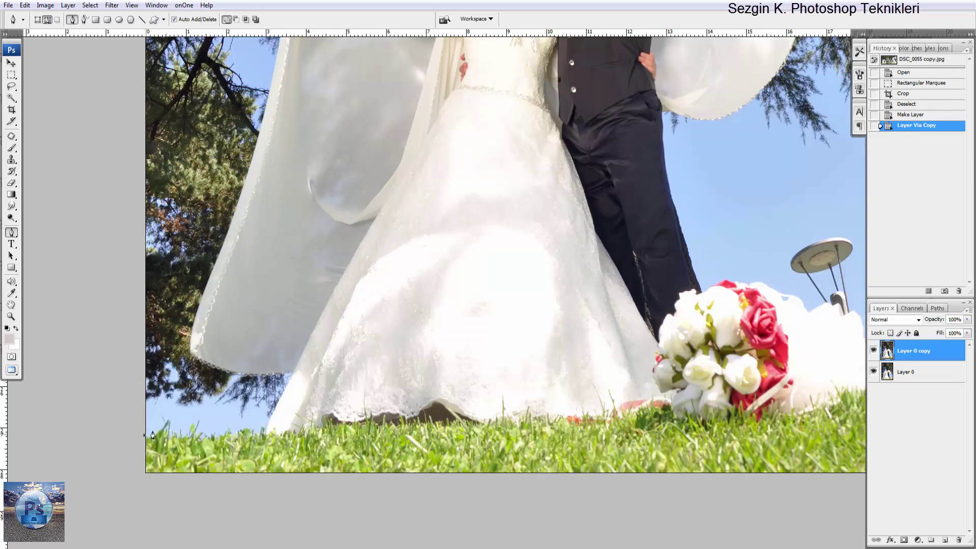
click(153, 435)
click(174, 429)
click(196, 426)
click(234, 428)
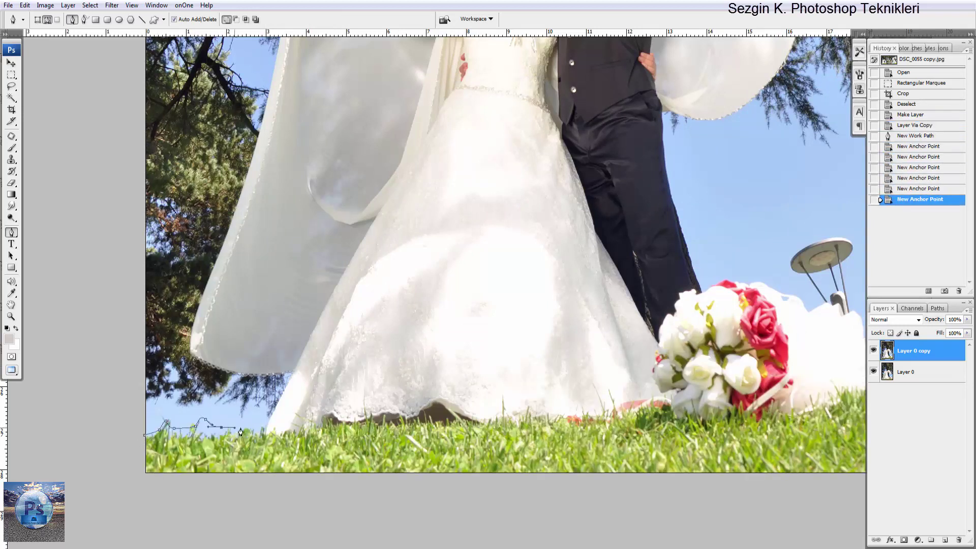
click(288, 387)
click(294, 368)
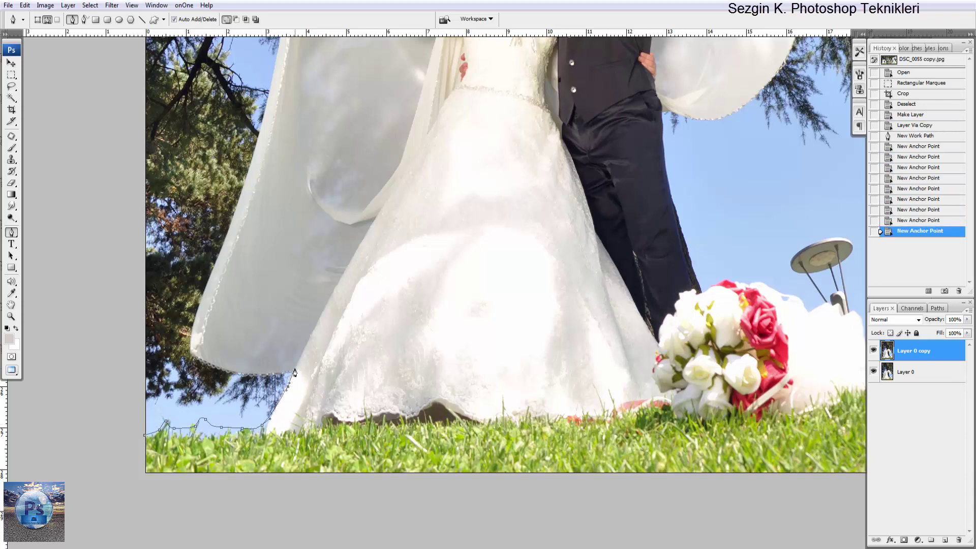
click(264, 374)
click(220, 372)
click(193, 348)
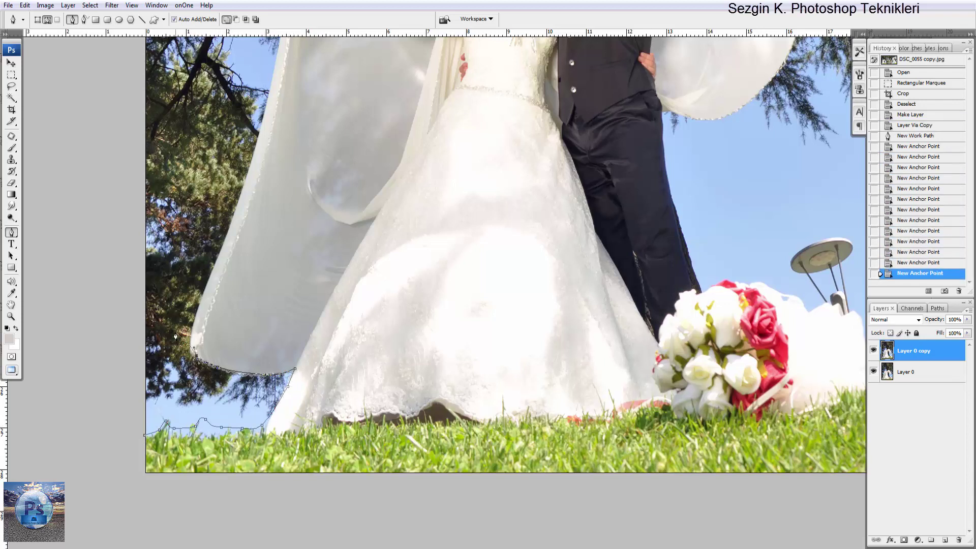
drag(197, 310, 214, 273)
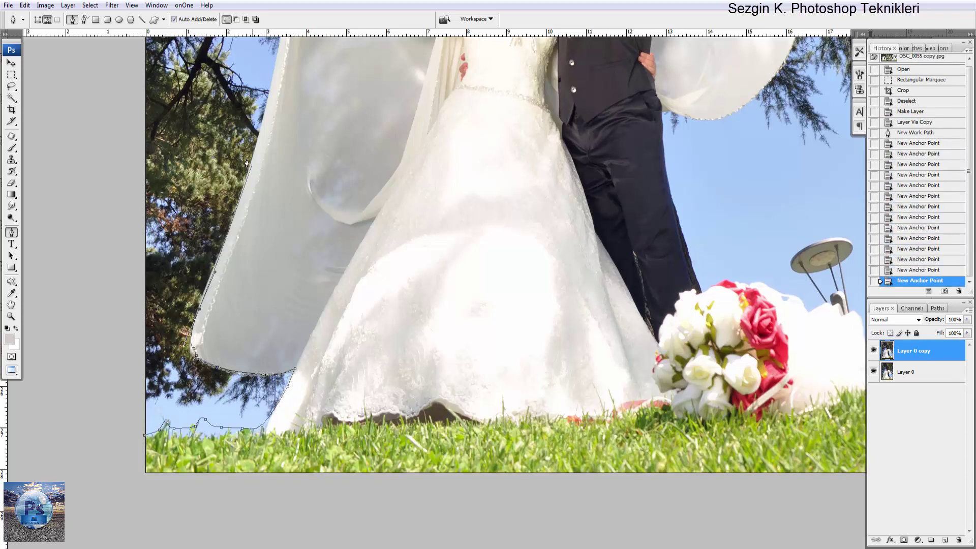
click(267, 113)
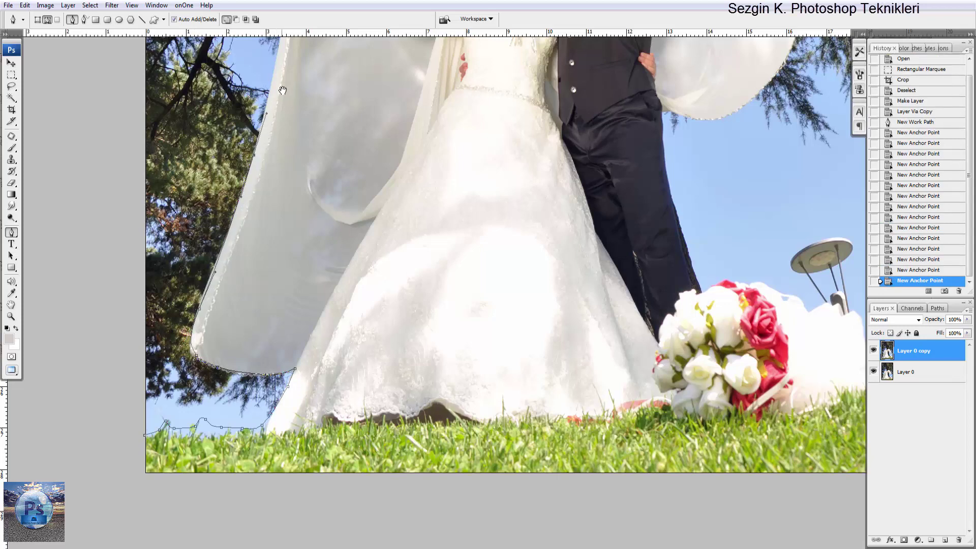
Continue the path along the veil's top edge and around the groom's raised hand
scroll(267, 112, up, 5)
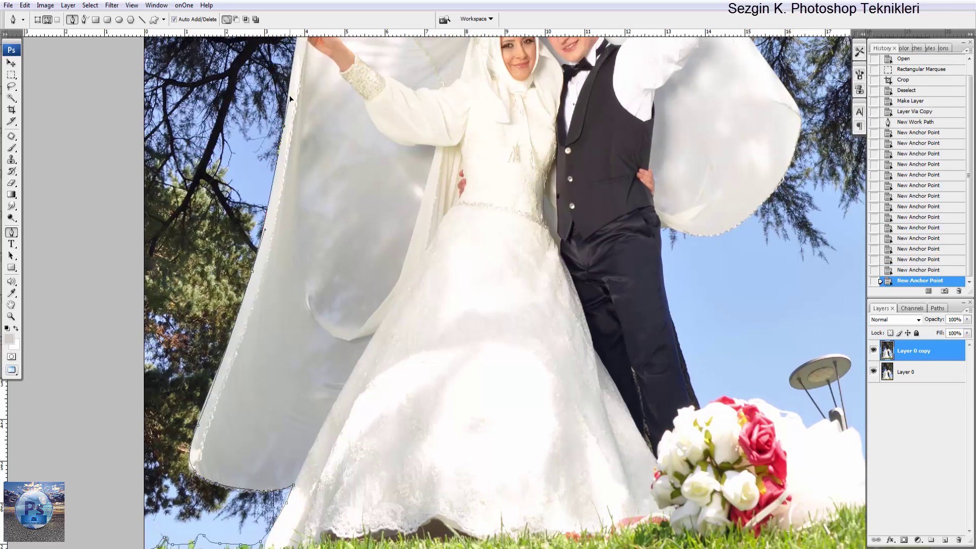
click(288, 101)
scroll(288, 100, up, 6)
click(301, 198)
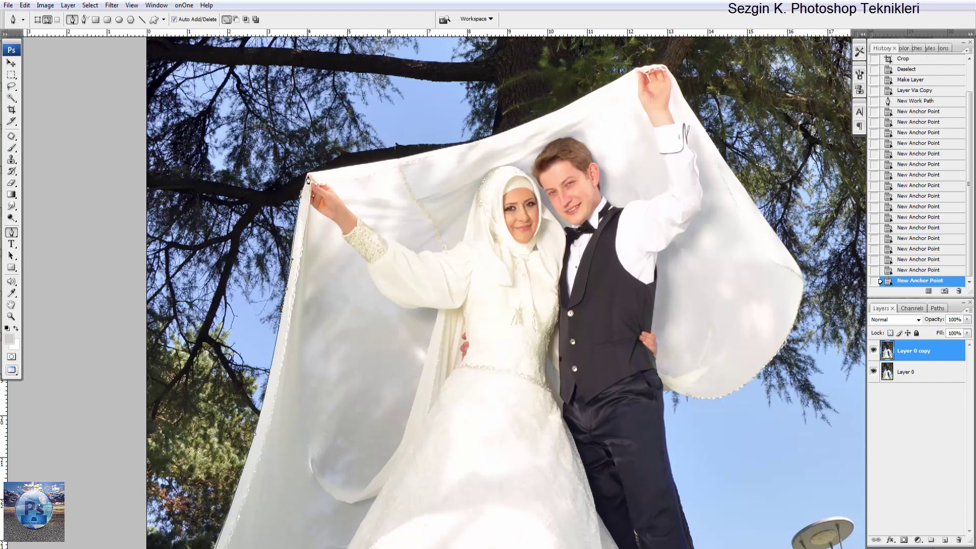
click(309, 176)
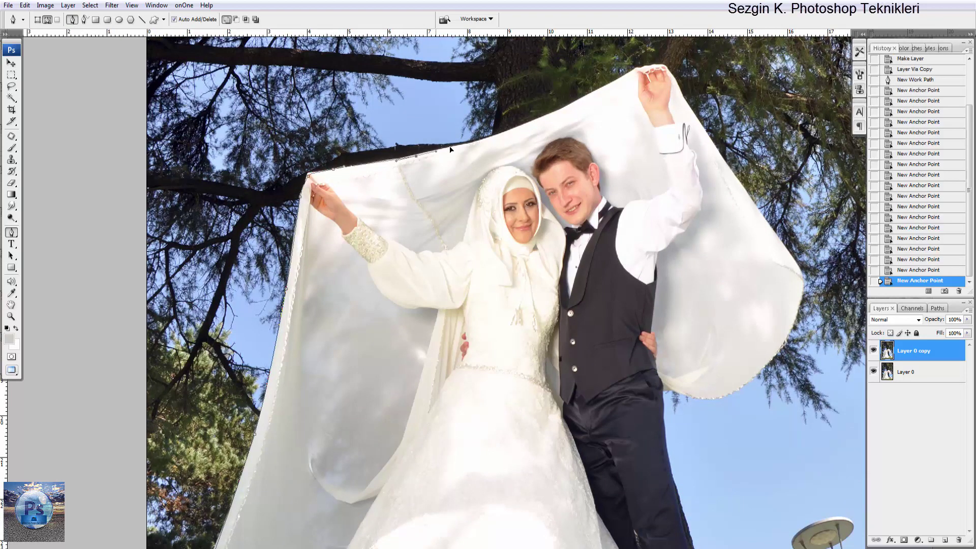
drag(411, 160, 455, 148)
scroll(364, 233, up, 4)
scroll(364, 233, right, 7)
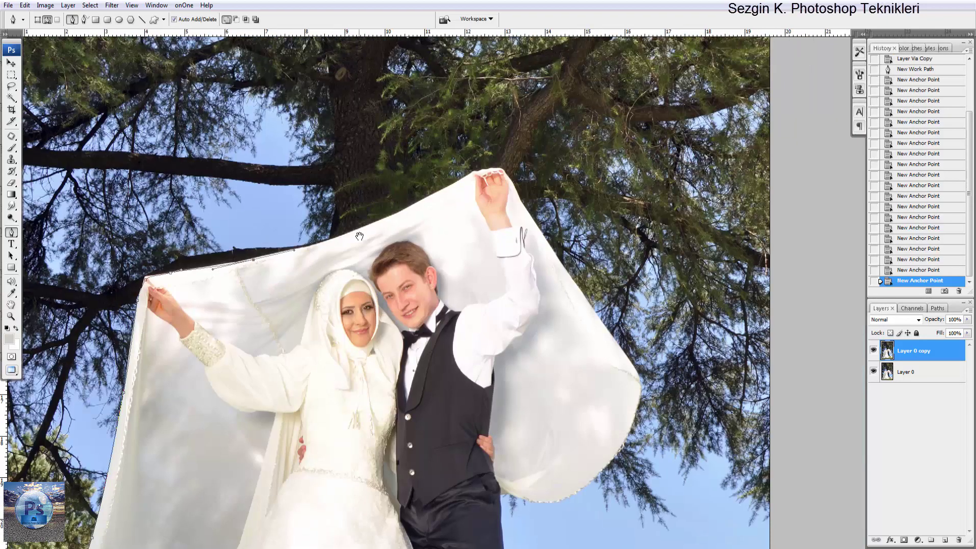
click(395, 214)
click(440, 194)
click(460, 180)
click(494, 172)
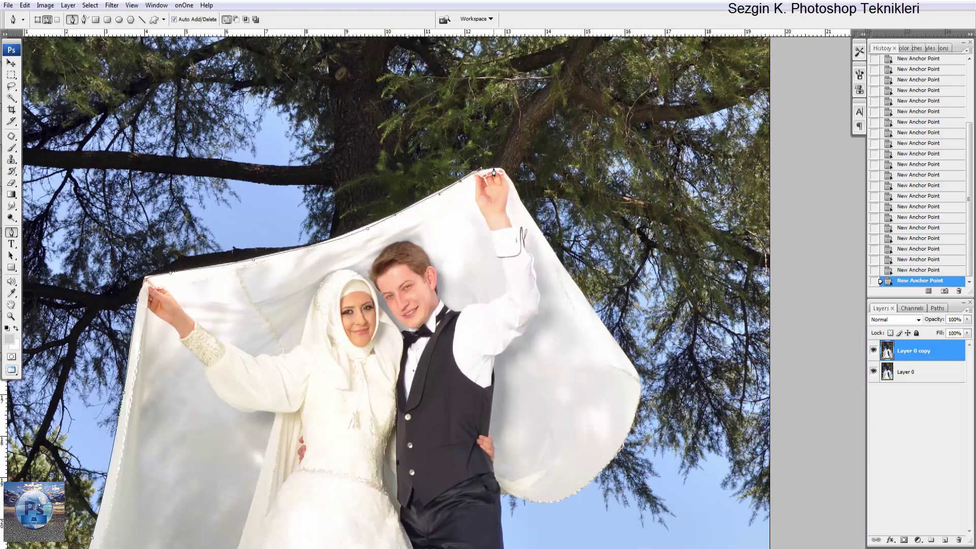
click(512, 189)
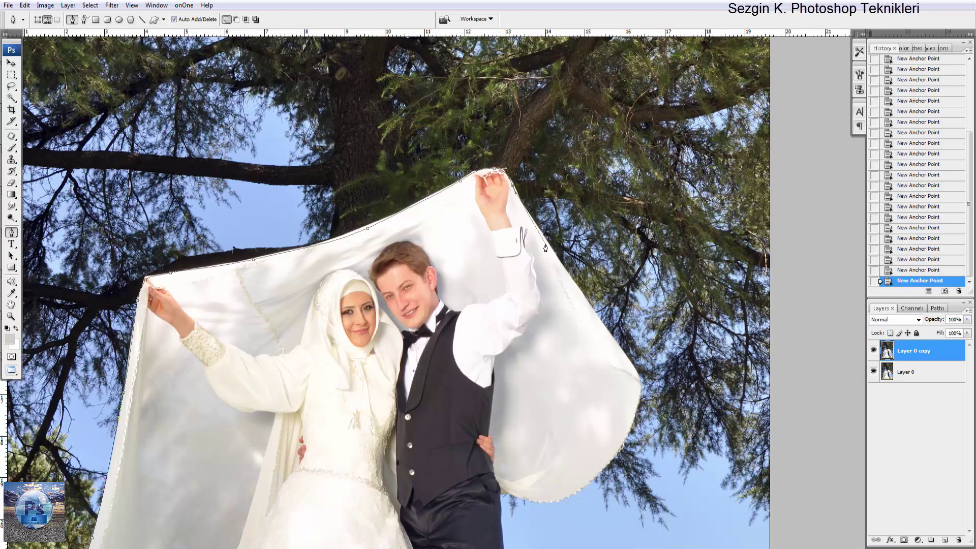
Trace down the veil's right edge, along its bottom, and down the groom's trouser edge
click(562, 266)
click(619, 349)
click(640, 377)
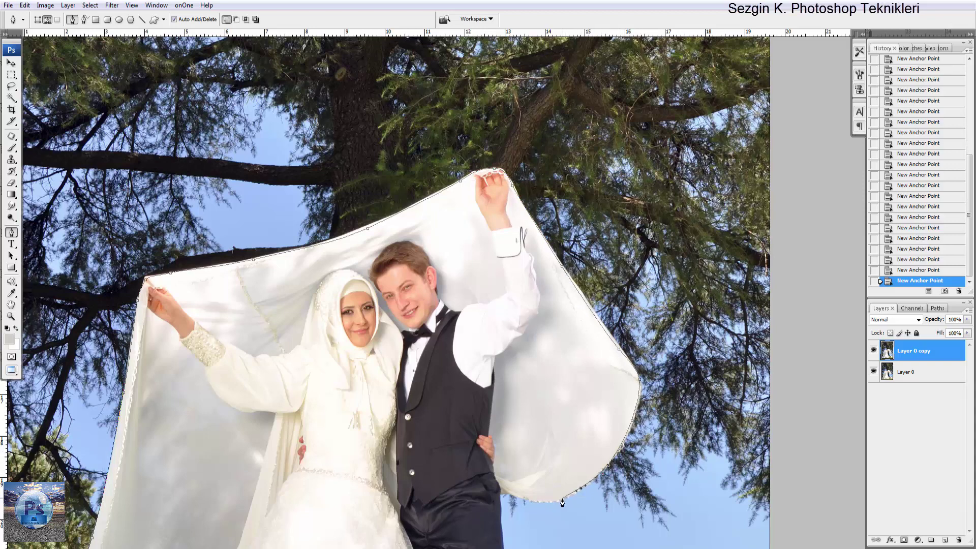
click(546, 504)
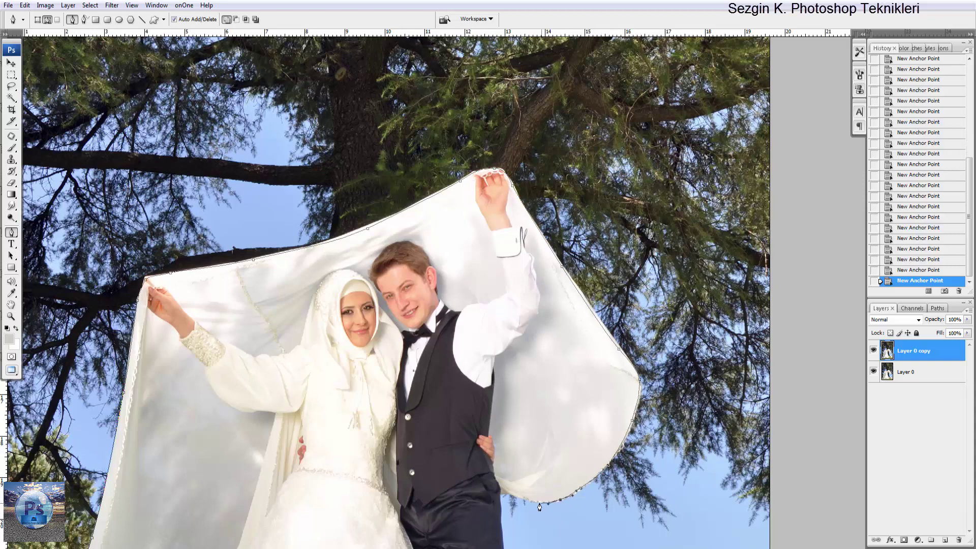
click(499, 493)
drag(500, 497, 437, 327)
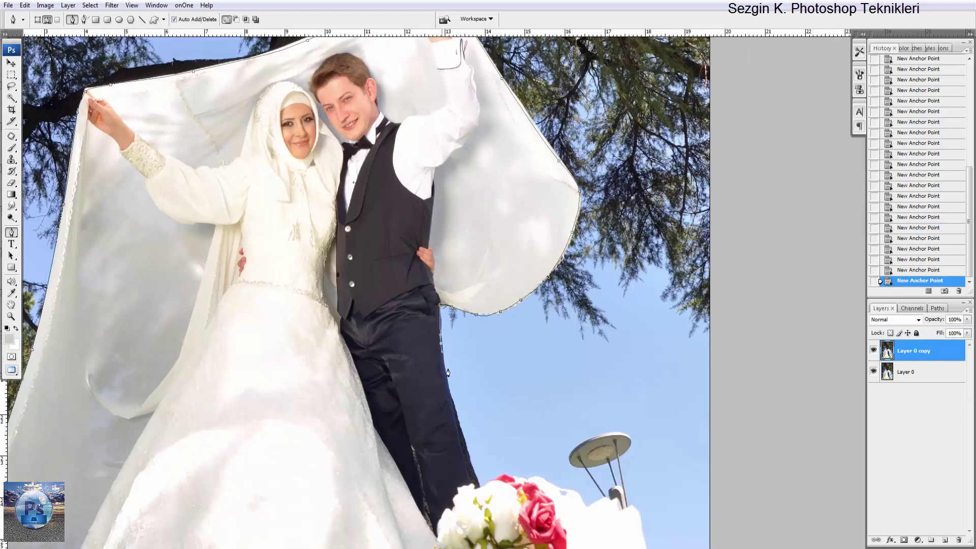
click(453, 402)
click(471, 468)
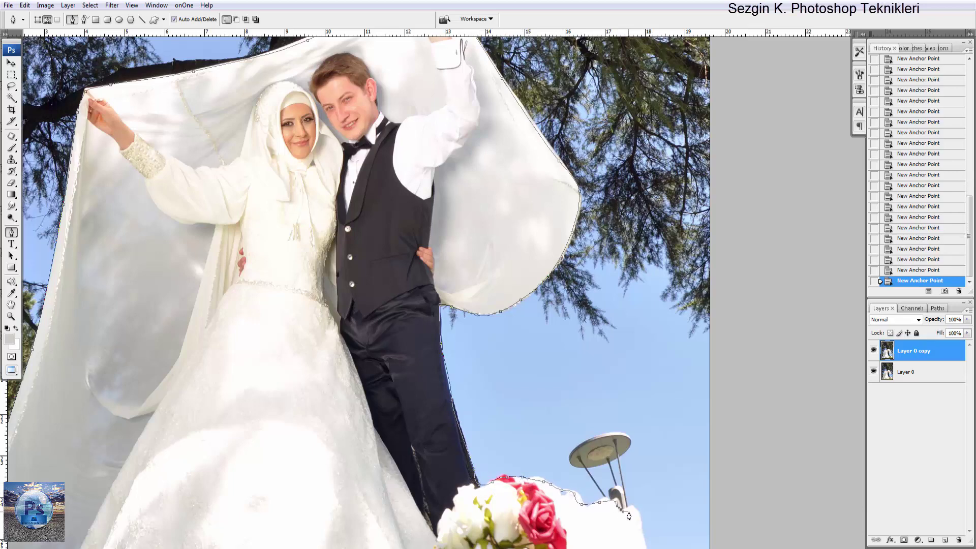
Extend the path past the bouquet and below the photo's bottom edge, closing it at the start
drag(629, 515, 539, 394)
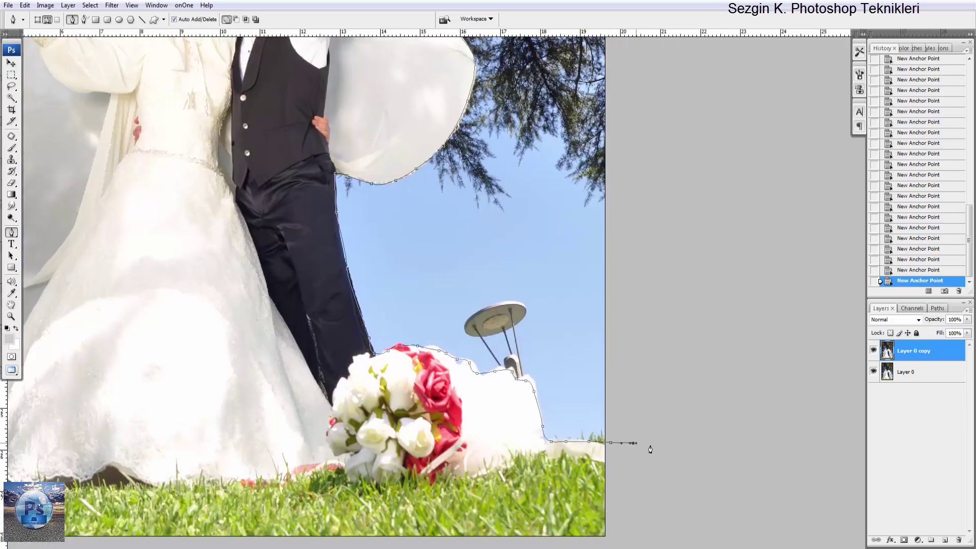
drag(650, 449, 693, 356)
click(693, 387)
click(632, 469)
click(374, 478)
click(196, 457)
drag(124, 457, 459, 467)
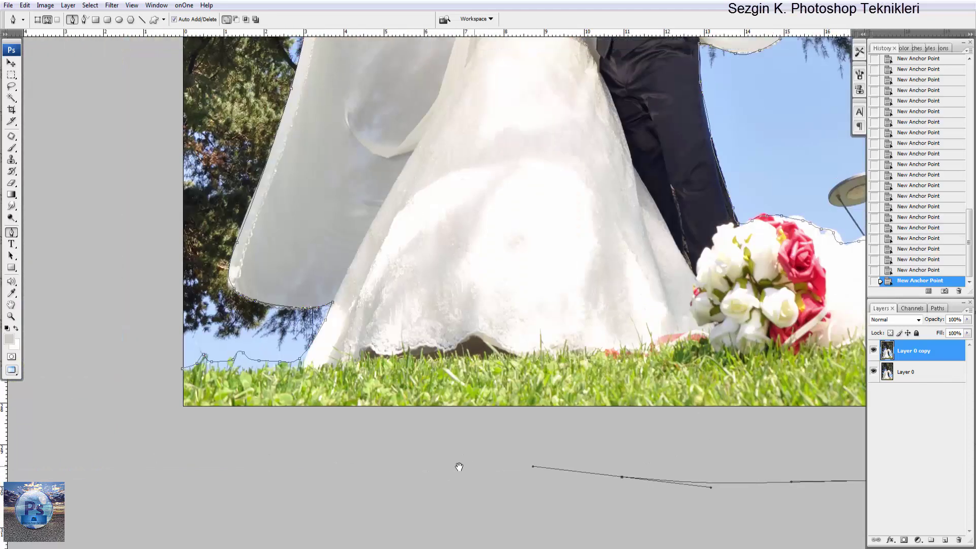
click(168, 419)
click(153, 370)
Turn the traced path into a selection and fit the whole photo in view
key(ctrl+Return)
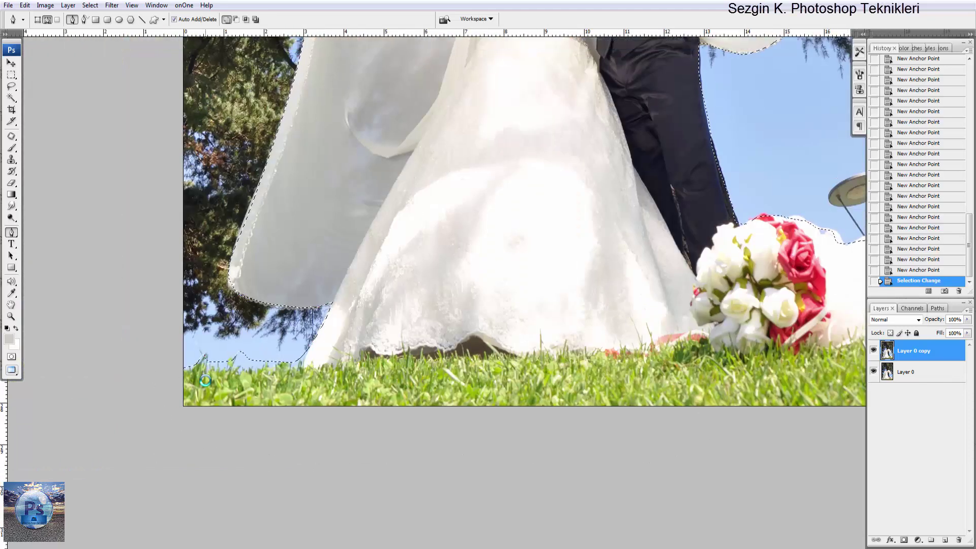
key(ctrl+minus)
key(ctrl+minus)
key(ctrl+plus)
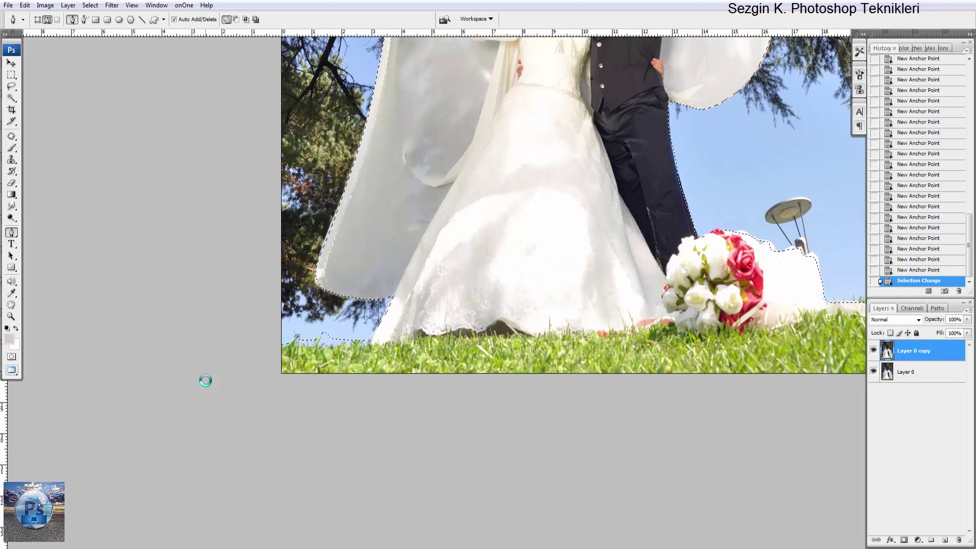
key(ctrl+0)
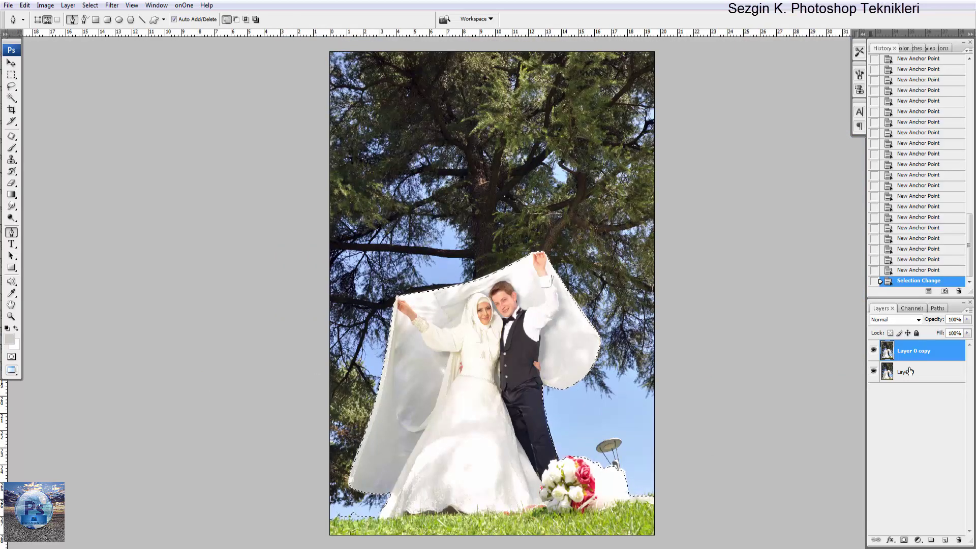
Mask Layer 0 copy with the selection and hide the original Layer 0
click(917, 540)
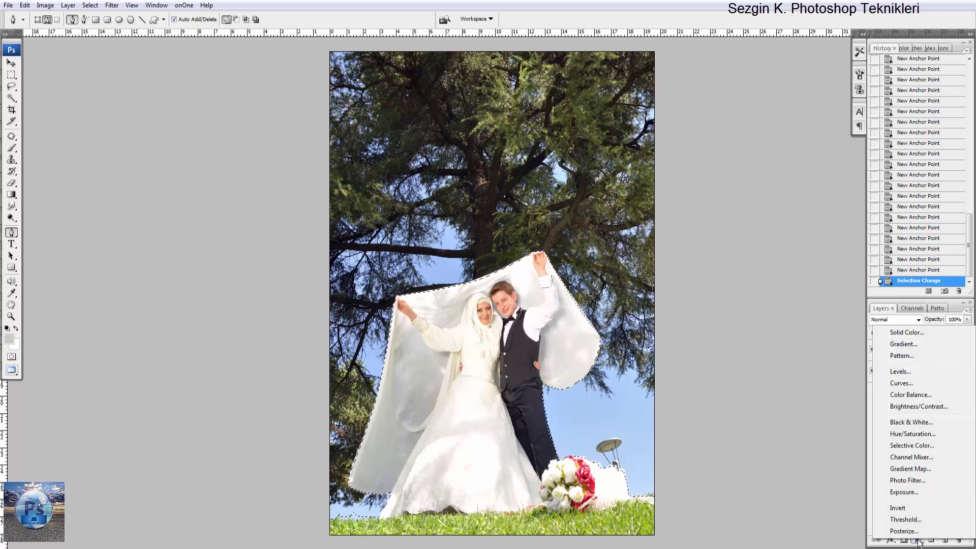
click(904, 540)
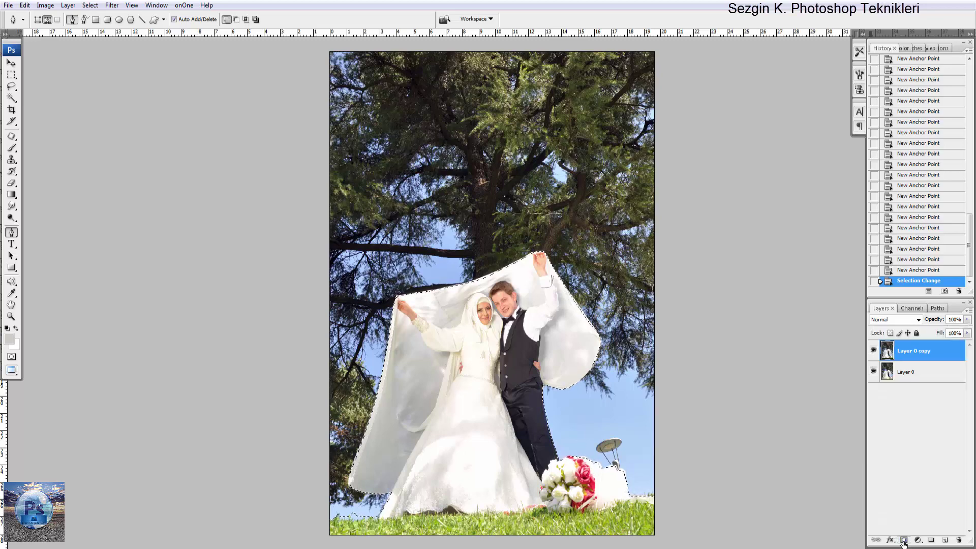
click(904, 540)
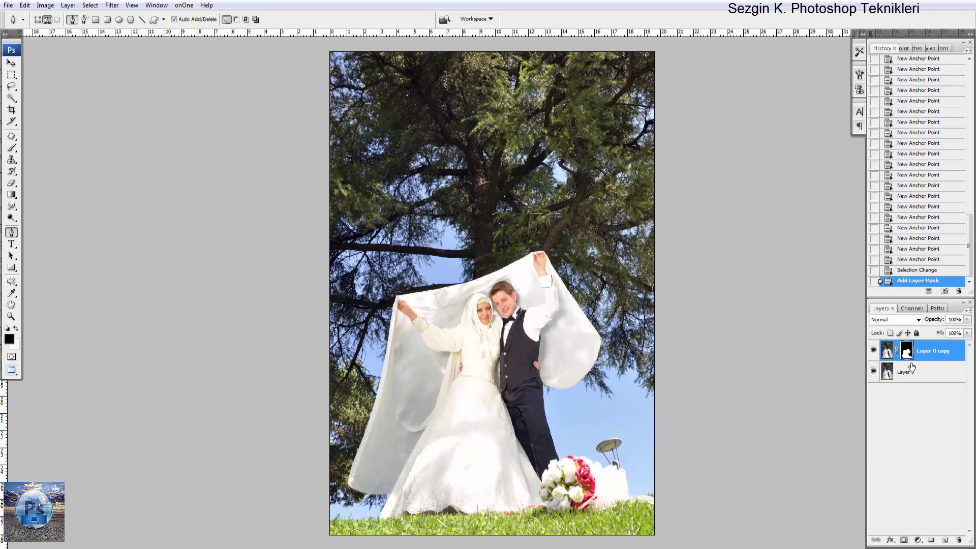
click(874, 371)
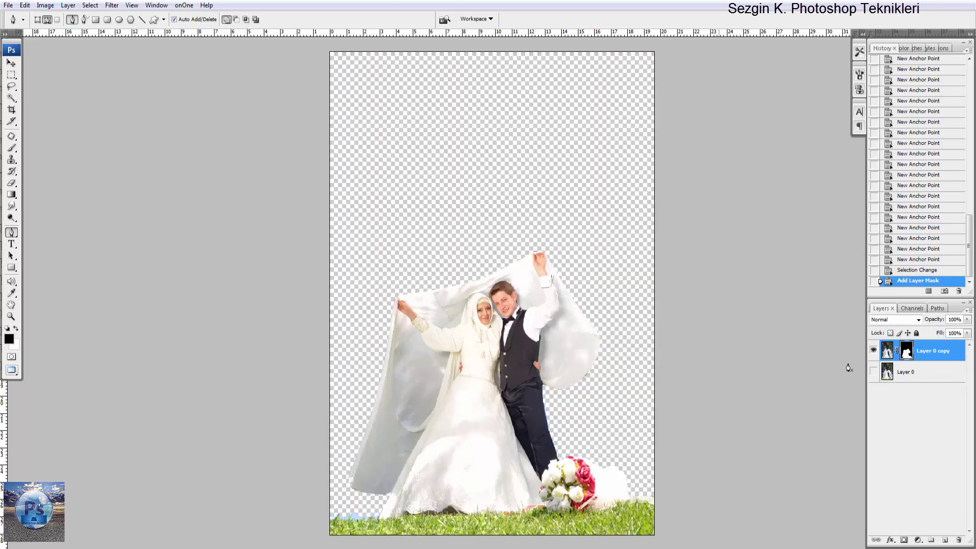
Drag the rocky seascape photo into the wedding document as a new layer
key(ctrl+minus)
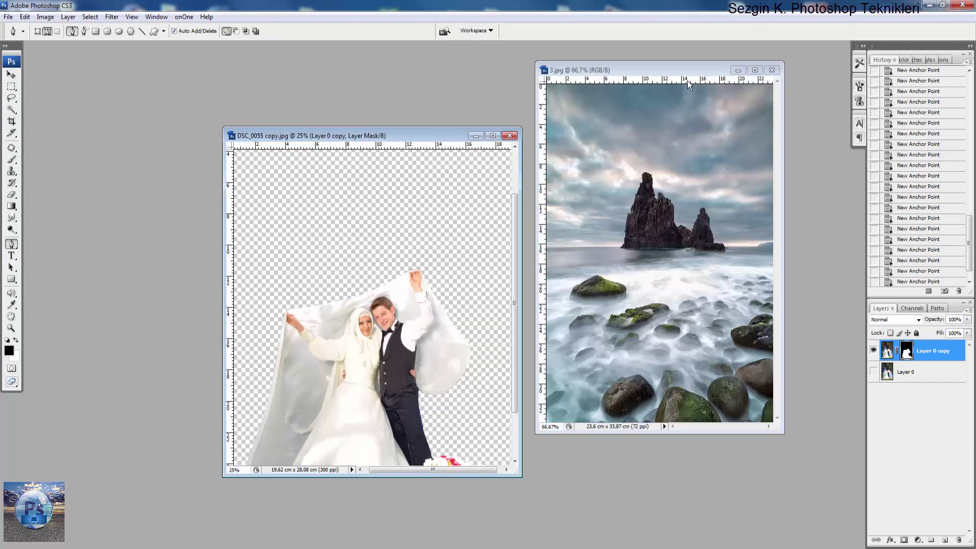
click(670, 76)
key(v)
drag(630, 223, 428, 318)
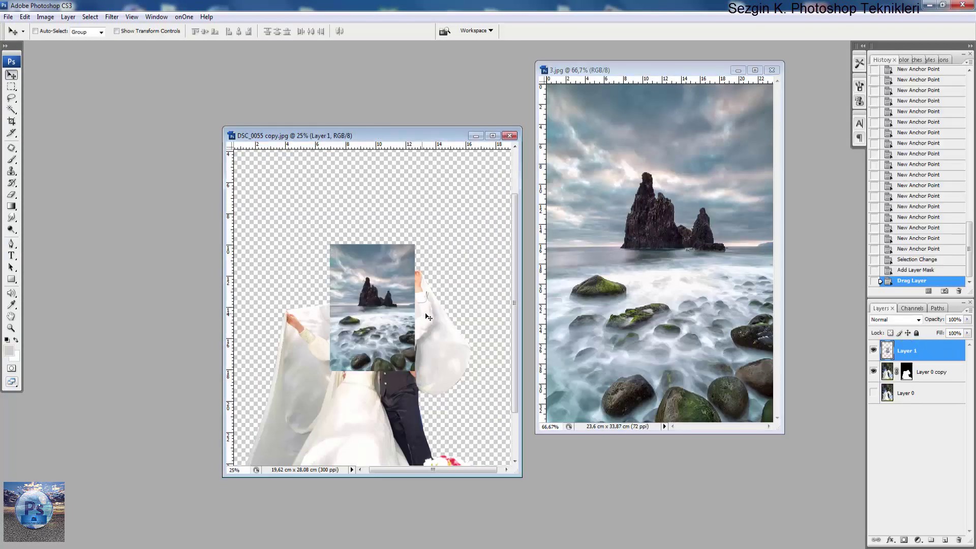
key(f)
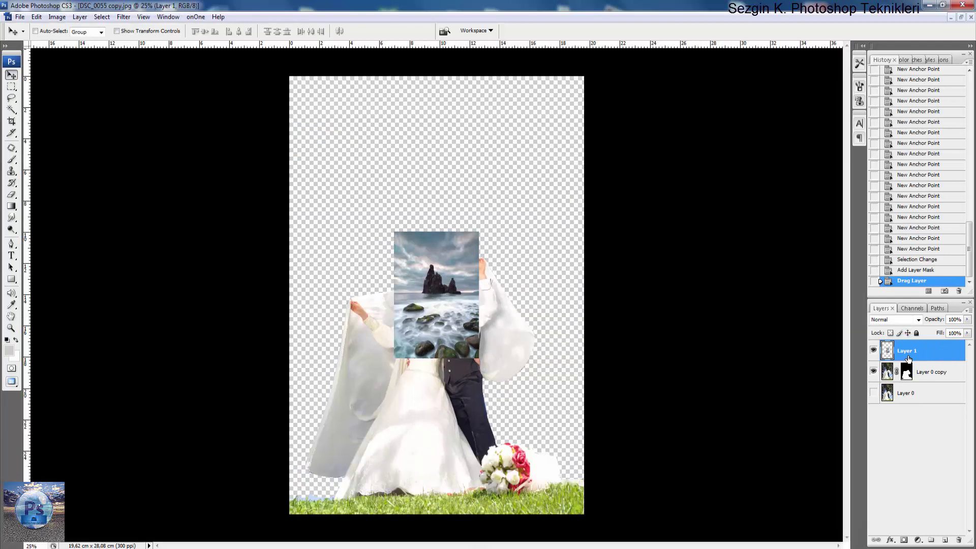
Enlarge the seascape to fill the canvas and move it below Layer 0 copy
key(ctrl+t)
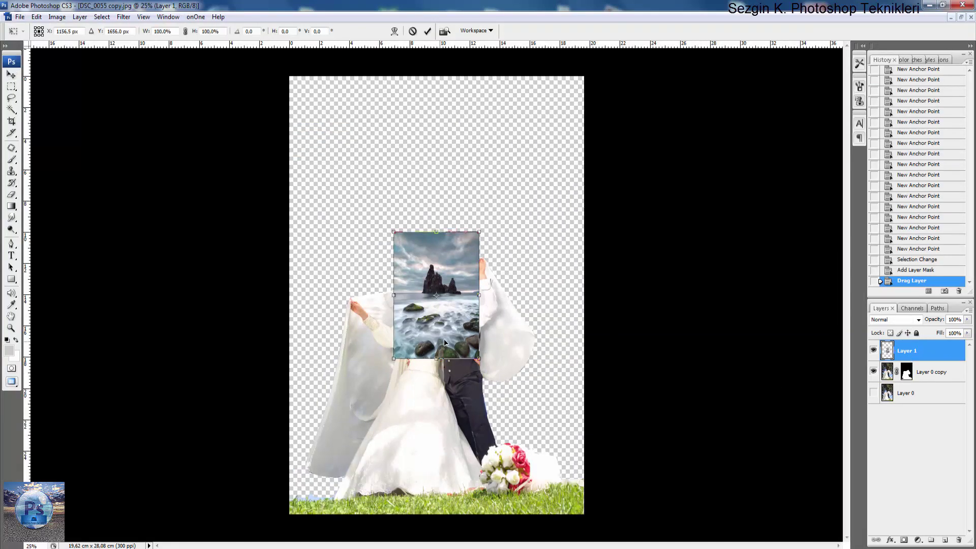
drag(480, 359, 680, 535)
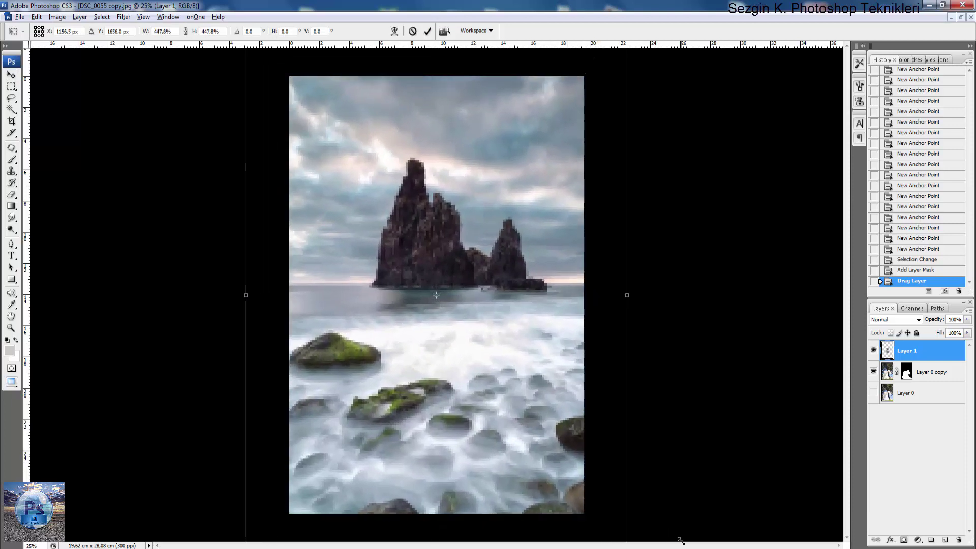
key(Return)
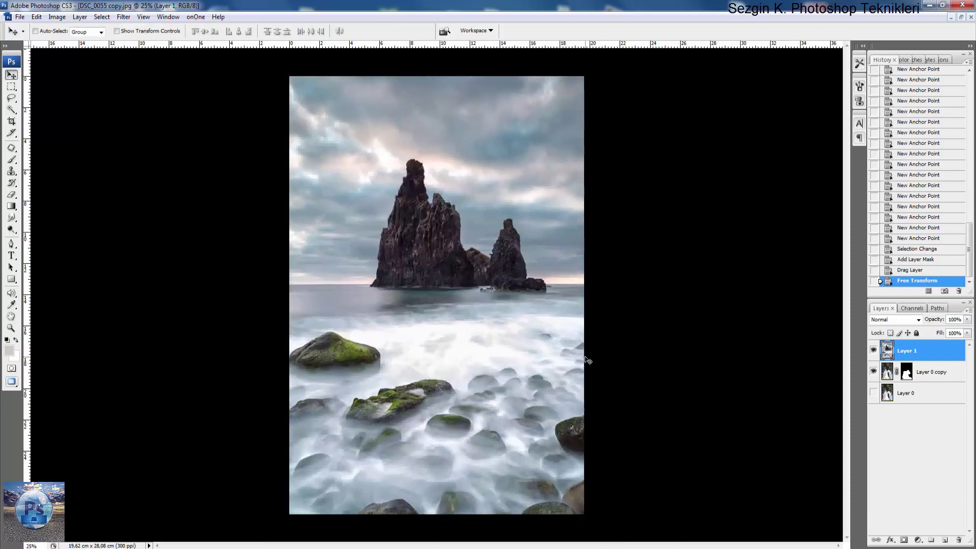
drag(400, 276, 416, 279)
drag(912, 356, 924, 388)
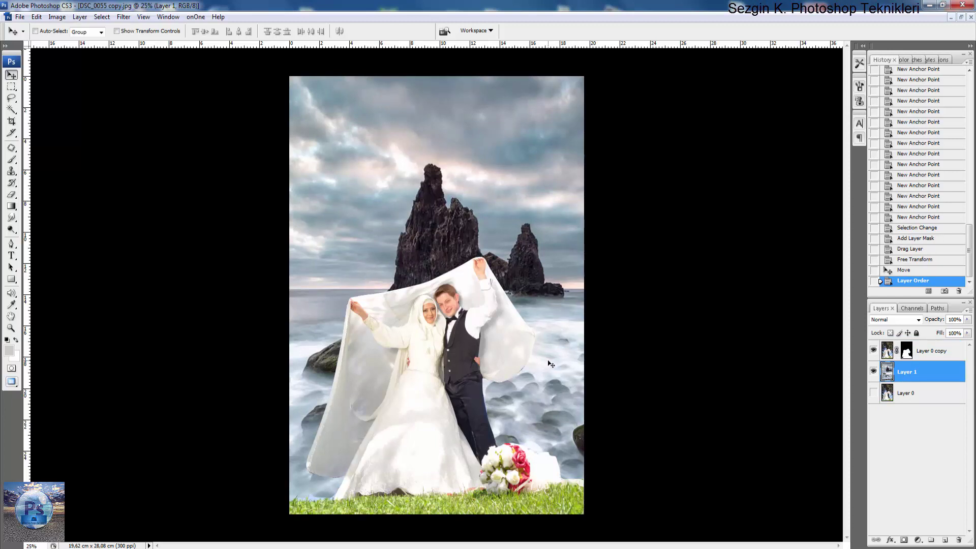
Select Layer 0 copy together with Layer 0, clear the selection, and link the two layers
key(ctrl+minus)
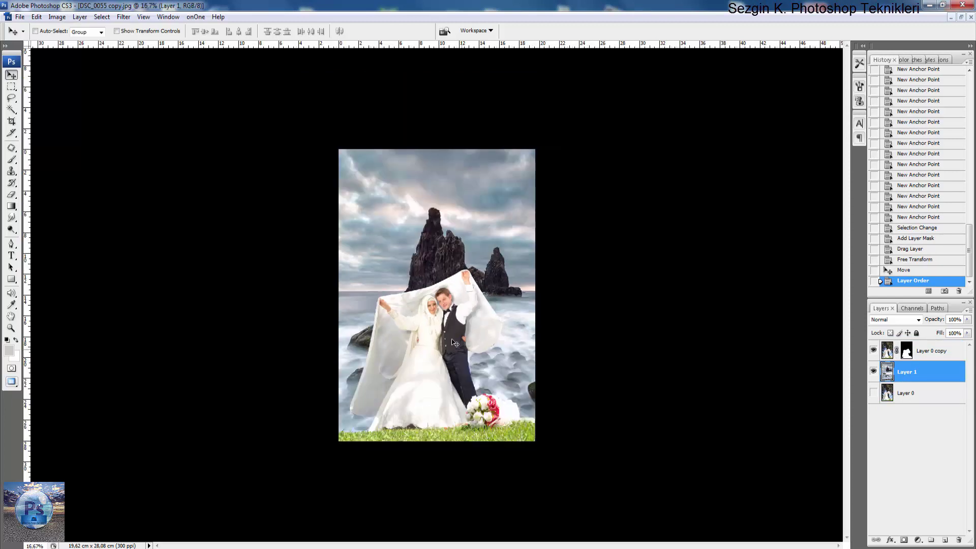
key(alt+bracketright)
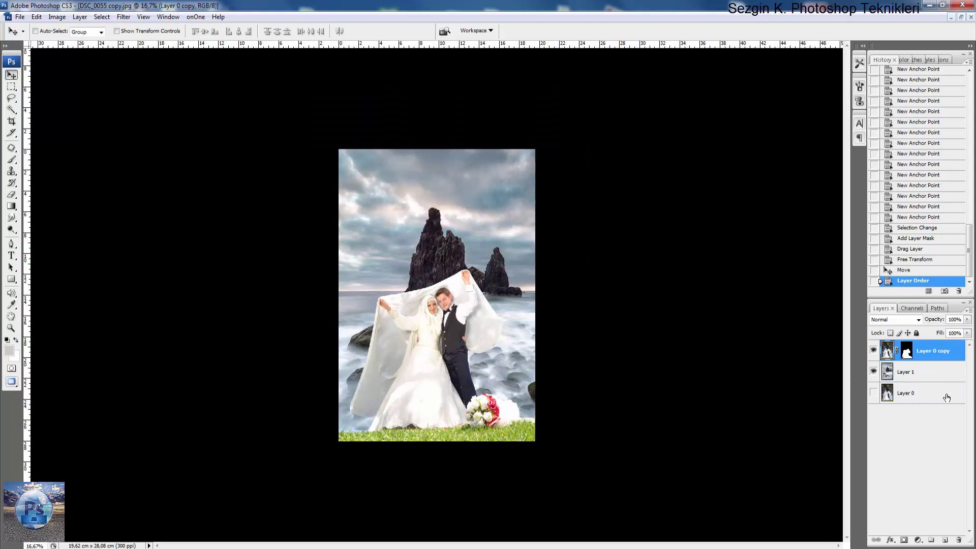
ctrl+click(947, 397)
right_click(941, 354)
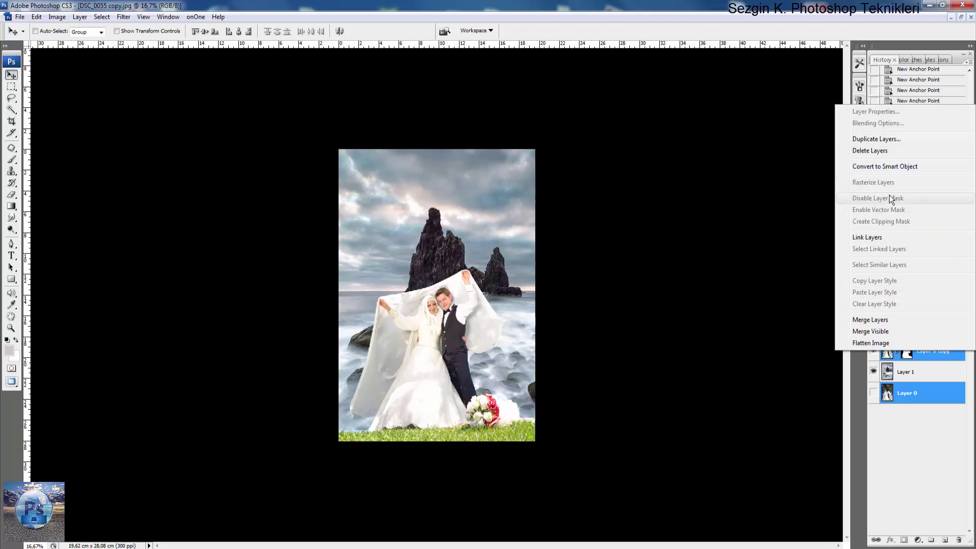
click(943, 399)
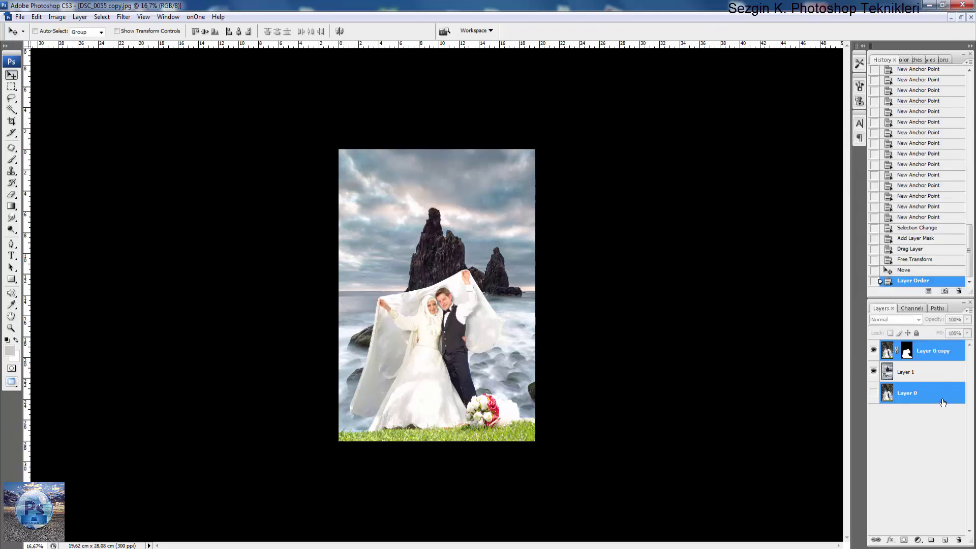
ctrl+click(889, 353)
key(ctrl+d)
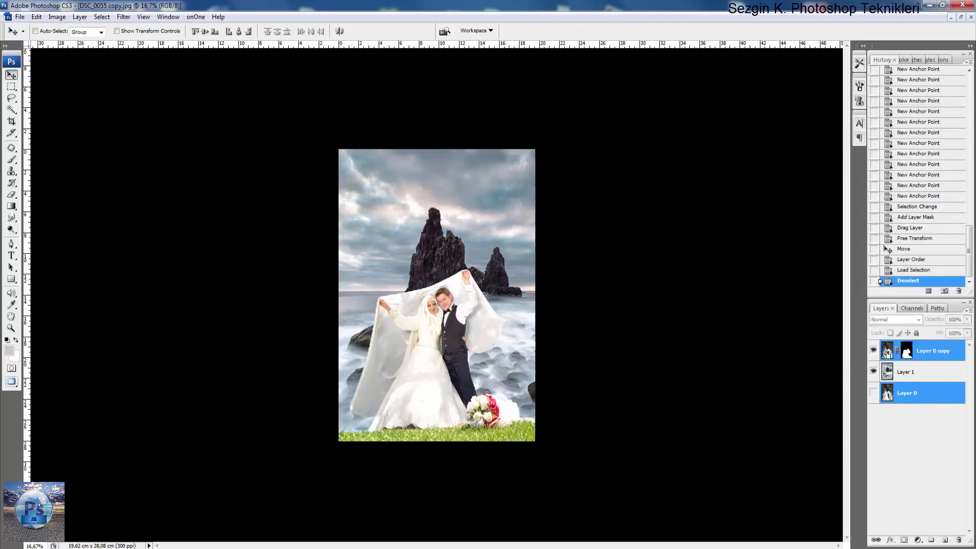
right_click(909, 391)
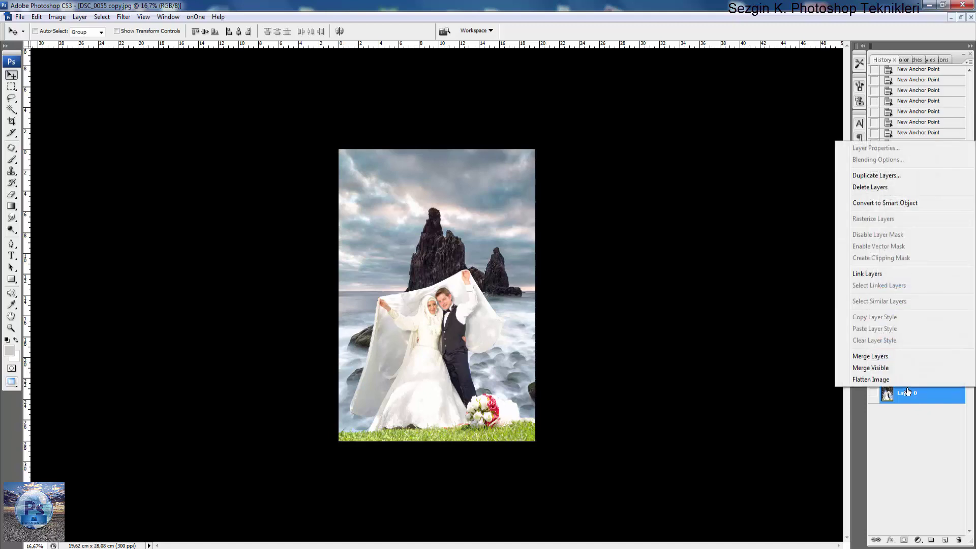
click(870, 275)
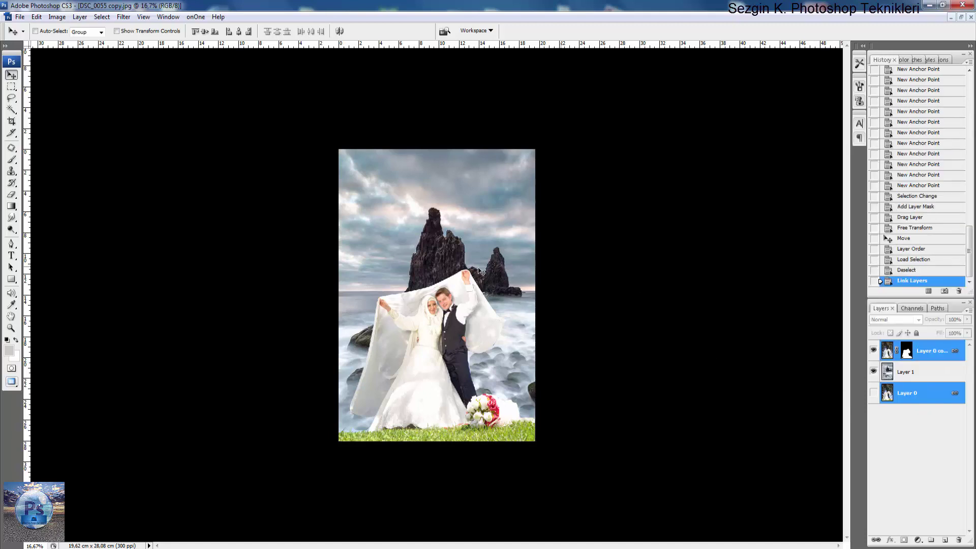
key(ctrl+t)
Scale the linked couple layers to about 160% and raise them so the bouquet and grass stay in frame
drag(536, 440, 594, 529)
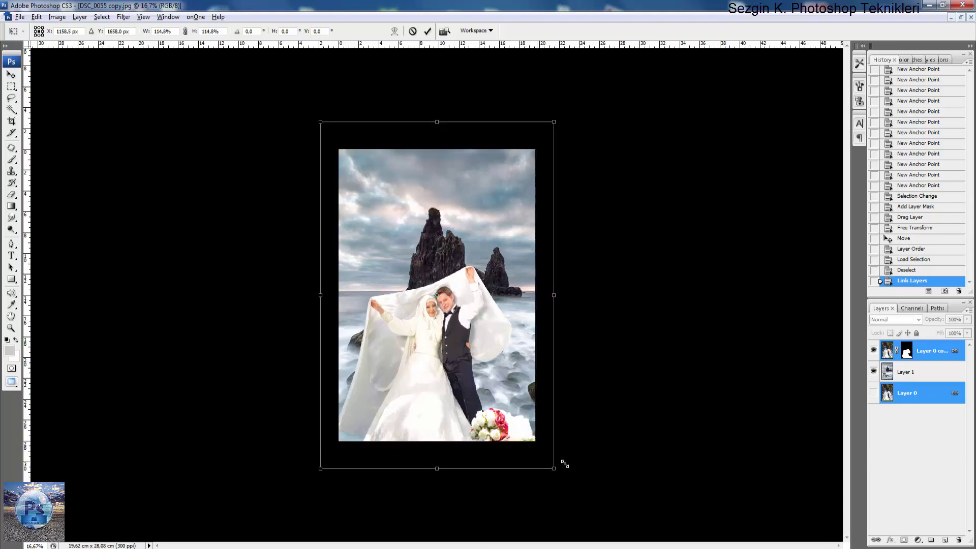
drag(456, 475, 464, 399)
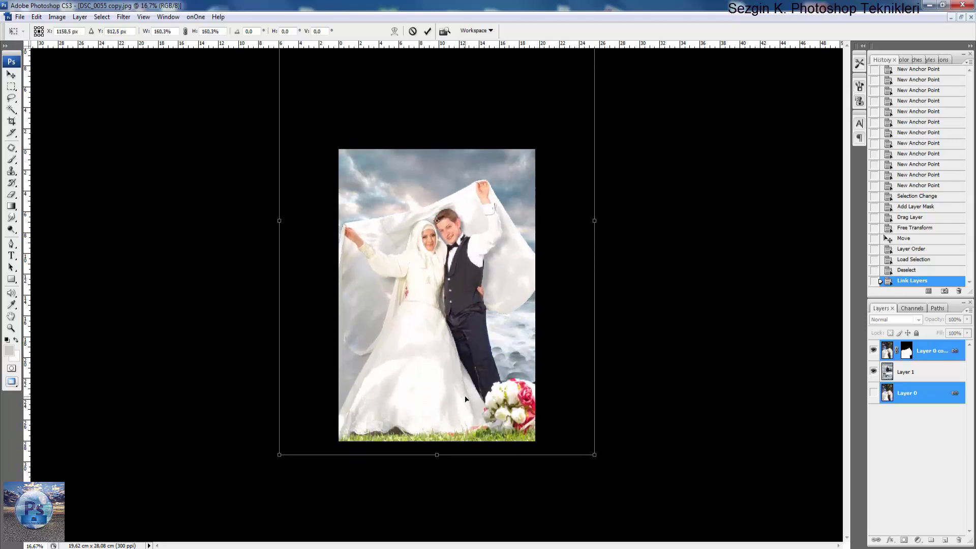
key(Down)
key(Down)
key(Down)
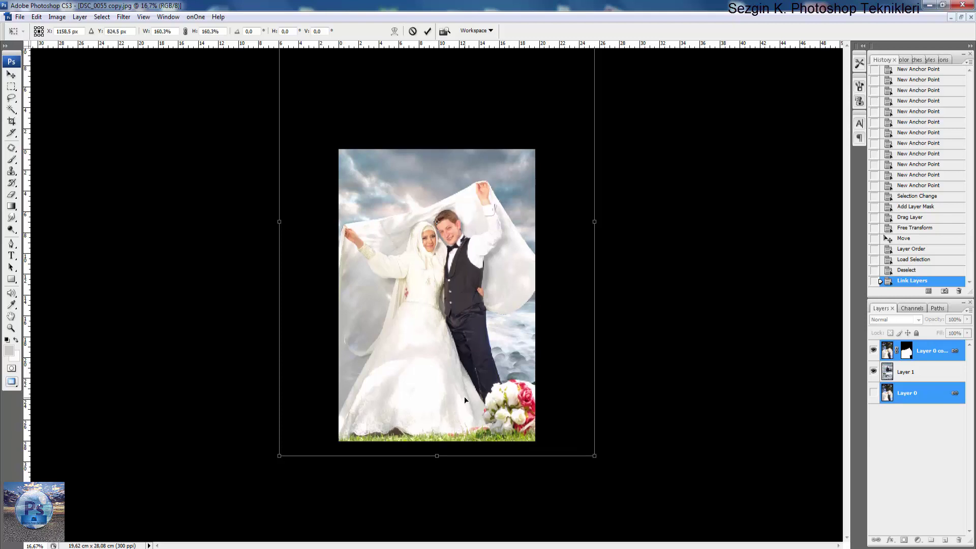
key(Return)
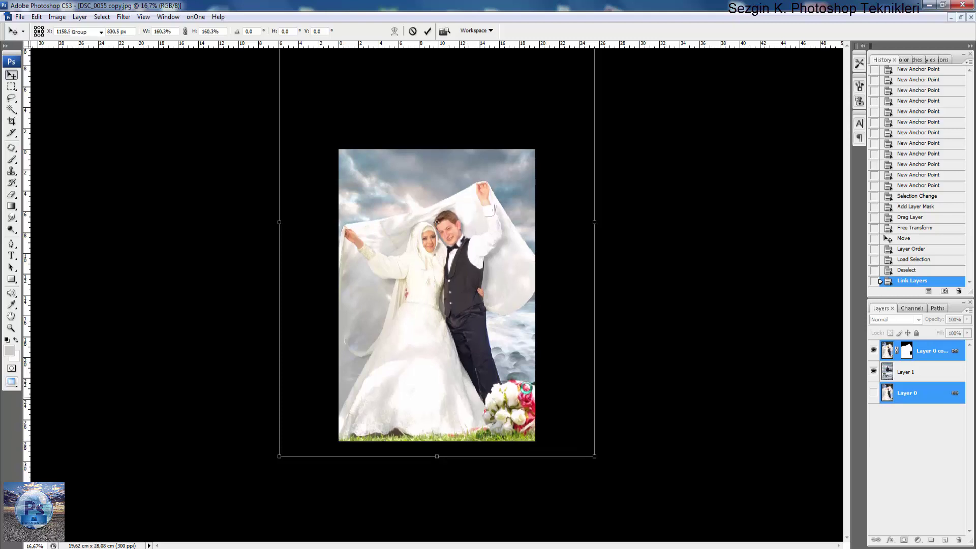
key(Return)
Shift the seascape layer so the rocks peek above the veil
ctrl+click(432, 171)
mouse_move(415, 163)
mouse_down()
mouse_move(399, 175)
mouse_move(399, 151)
mouse_up()
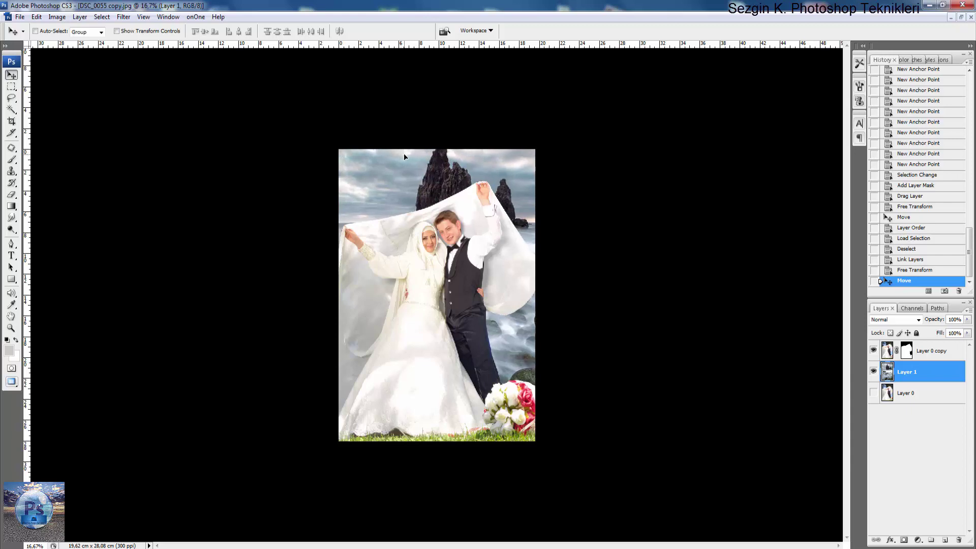
drag(400, 154, 403, 156)
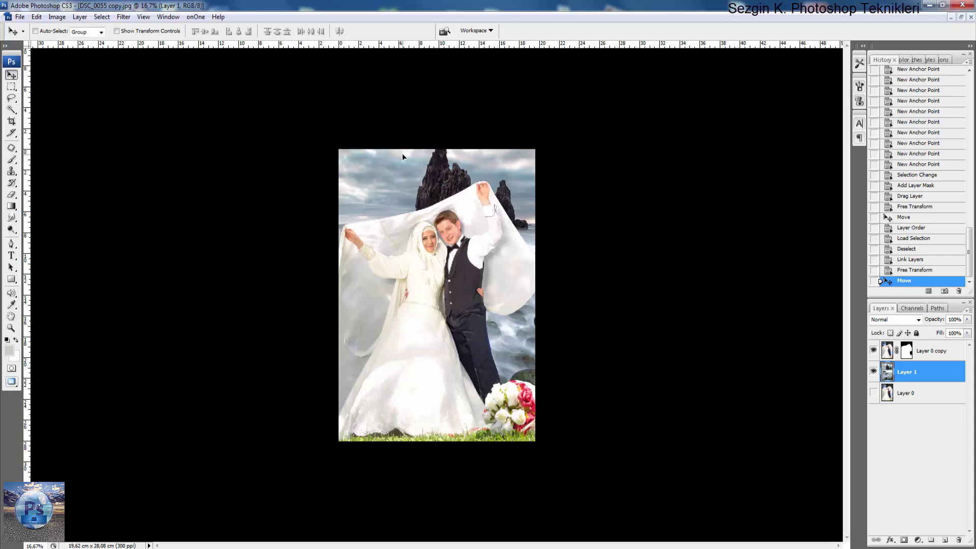
click(945, 351)
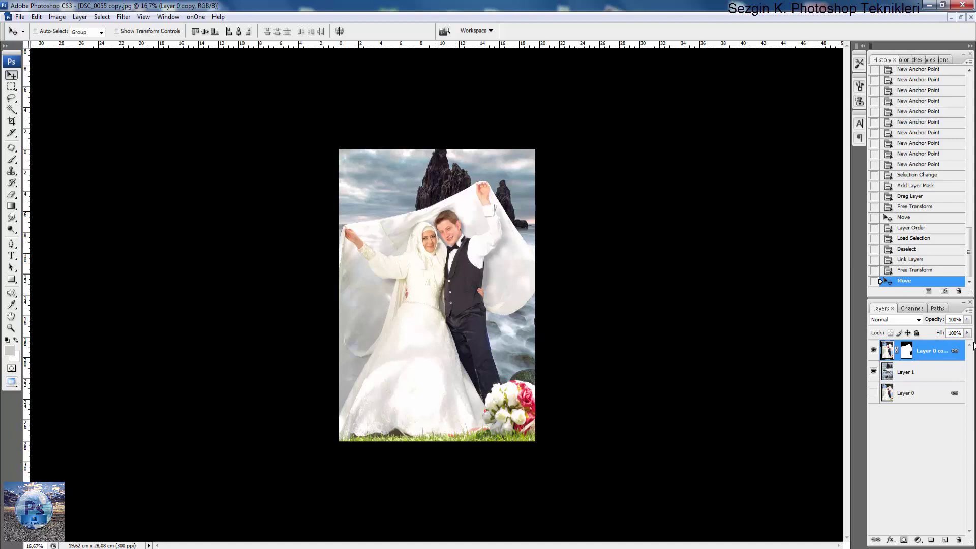
Add a new top layer and fill it with solid black
click(945, 541)
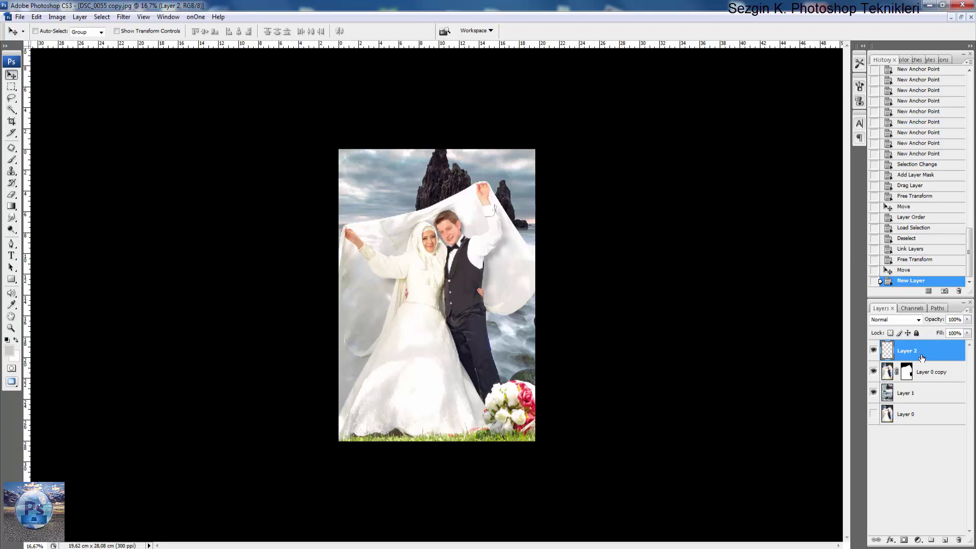
key(alt+BackSpace)
key(d)
key(alt+BackSpace)
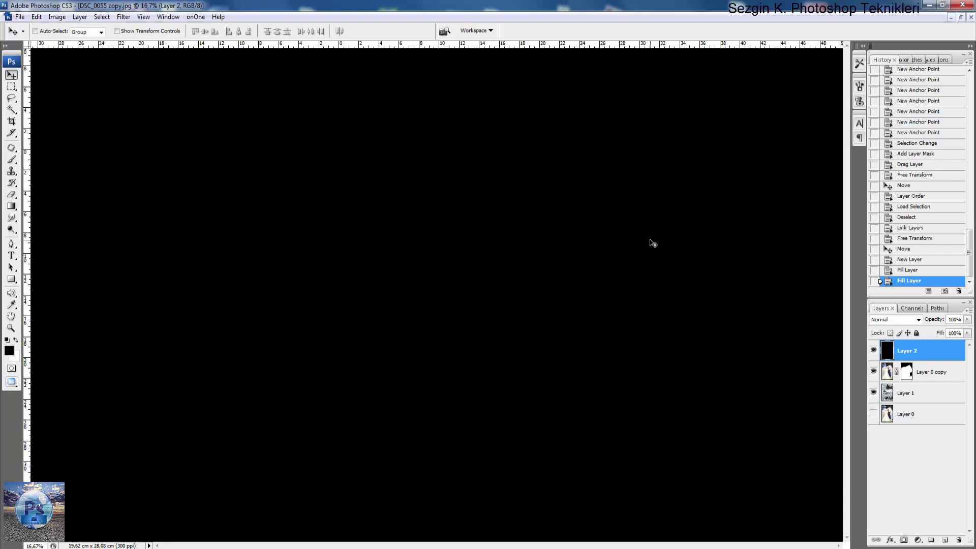
key(f)
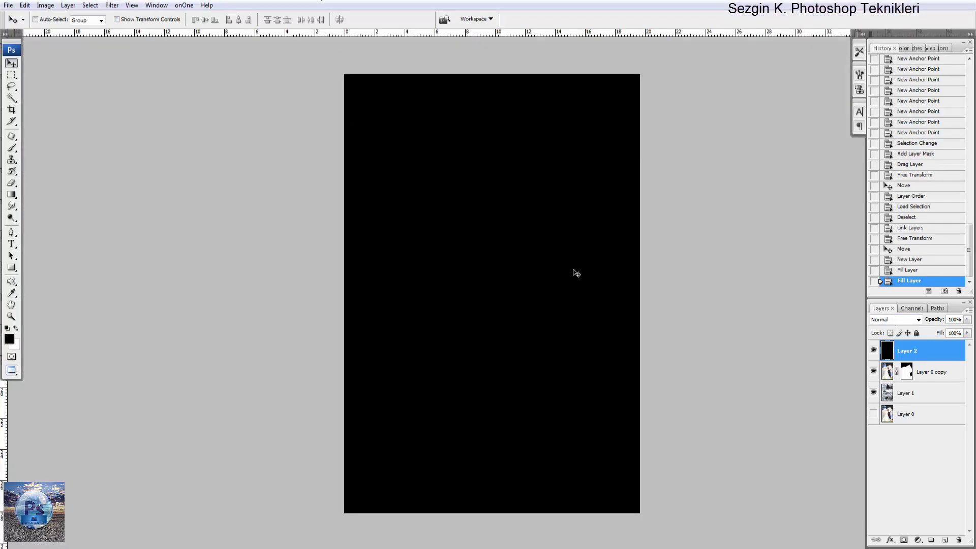
click(111, 5)
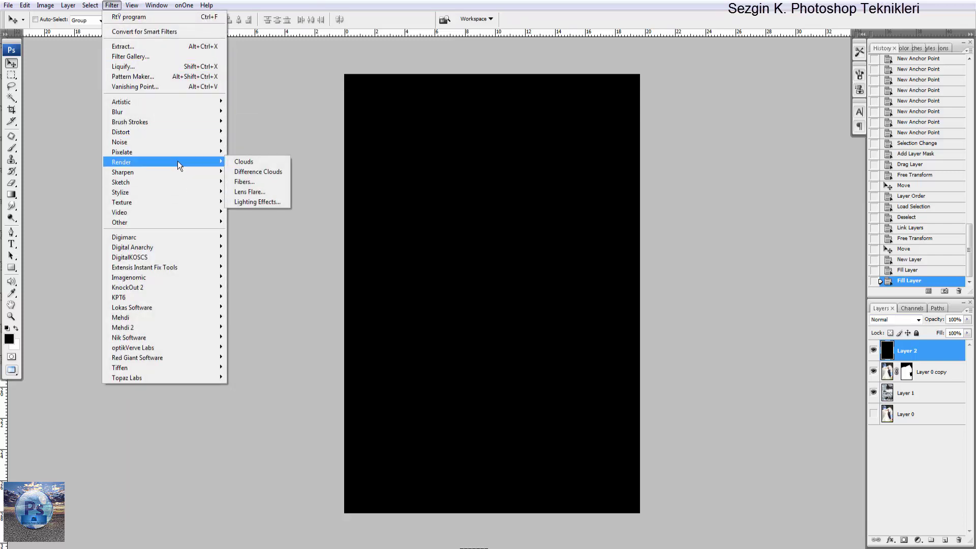
mouse_move(121, 162)
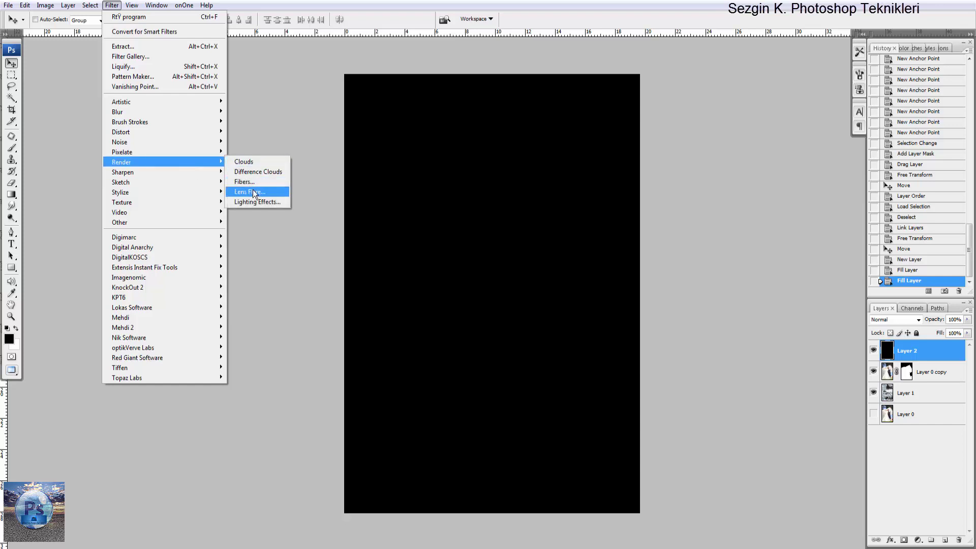
Render a lens flare centred near the top-left at 126% brightness
click(250, 192)
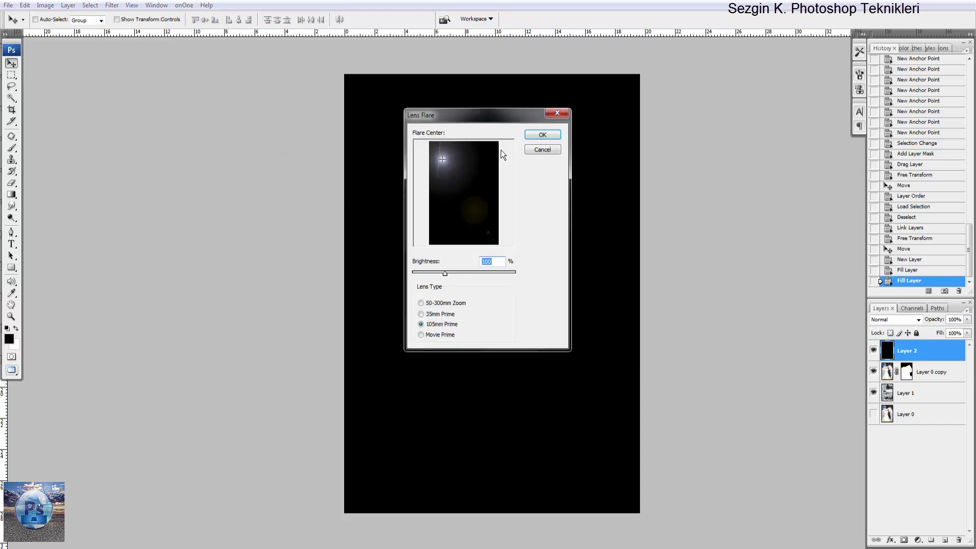
drag(488, 116, 722, 98)
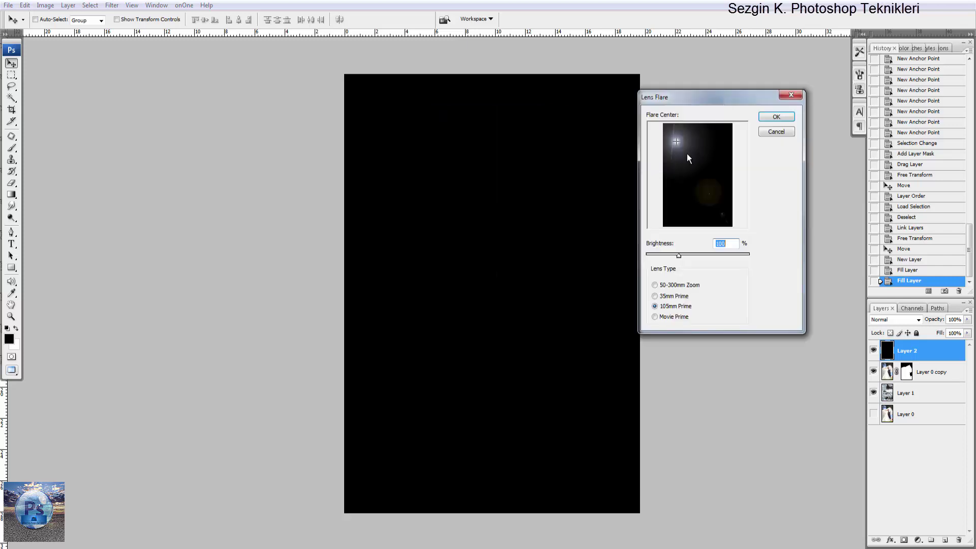
drag(675, 139, 670, 134)
click(669, 145)
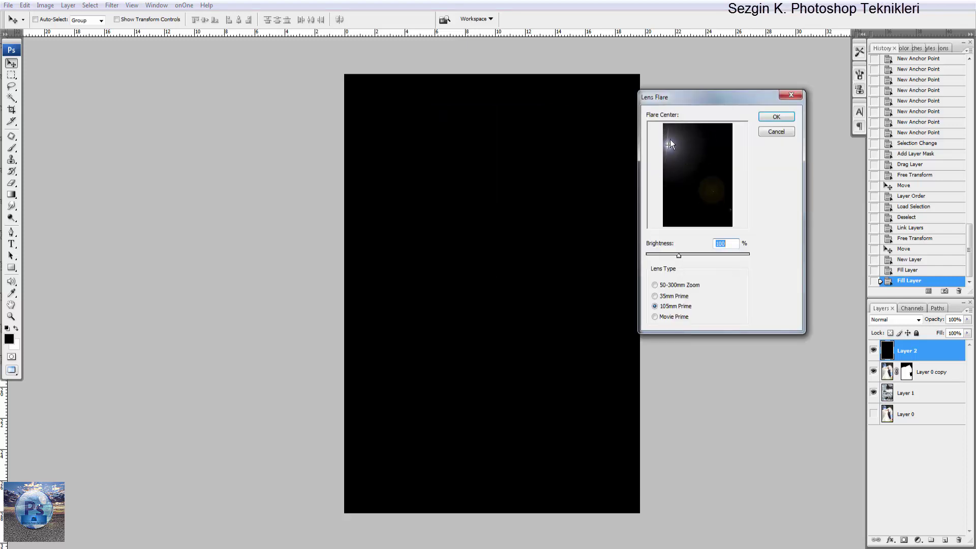
click(670, 144)
mouse_move(679, 256)
mouse_down()
mouse_move(699, 256)
mouse_move(689, 256)
mouse_up()
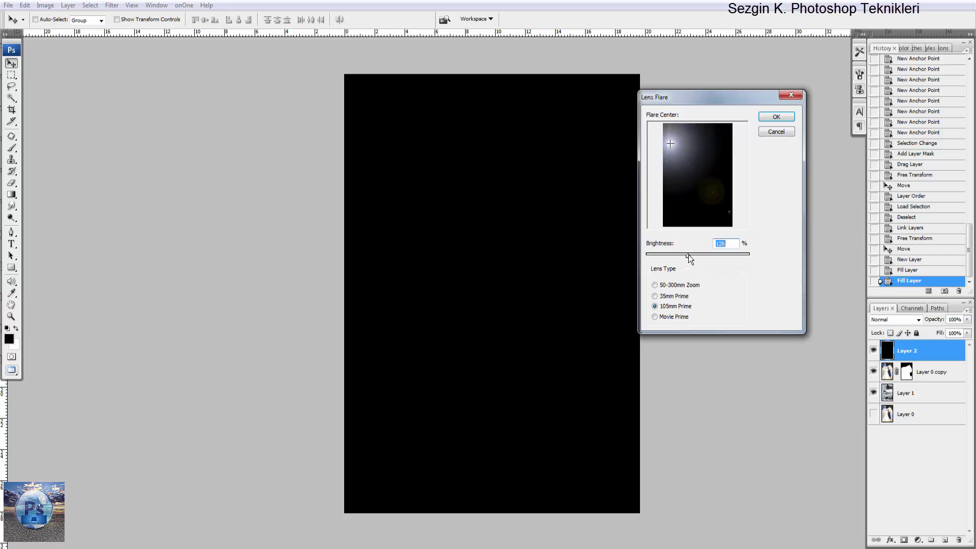
click(775, 117)
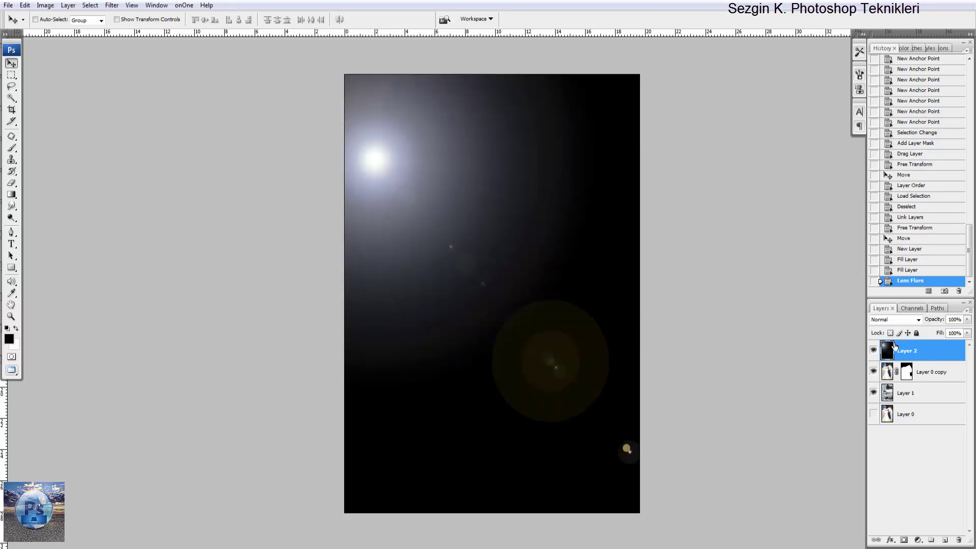
Add a layer mask to the flare layer, Layer 2
click(922, 526)
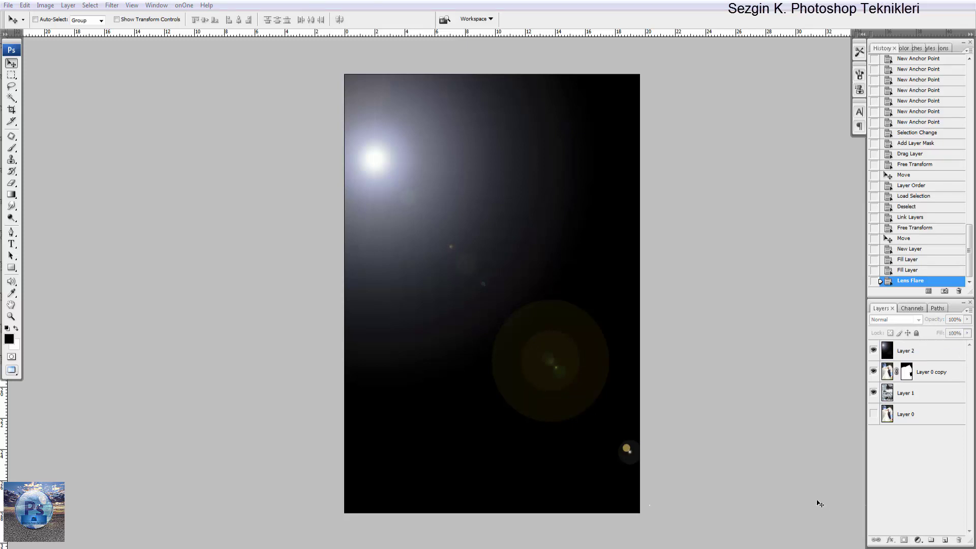
click(917, 541)
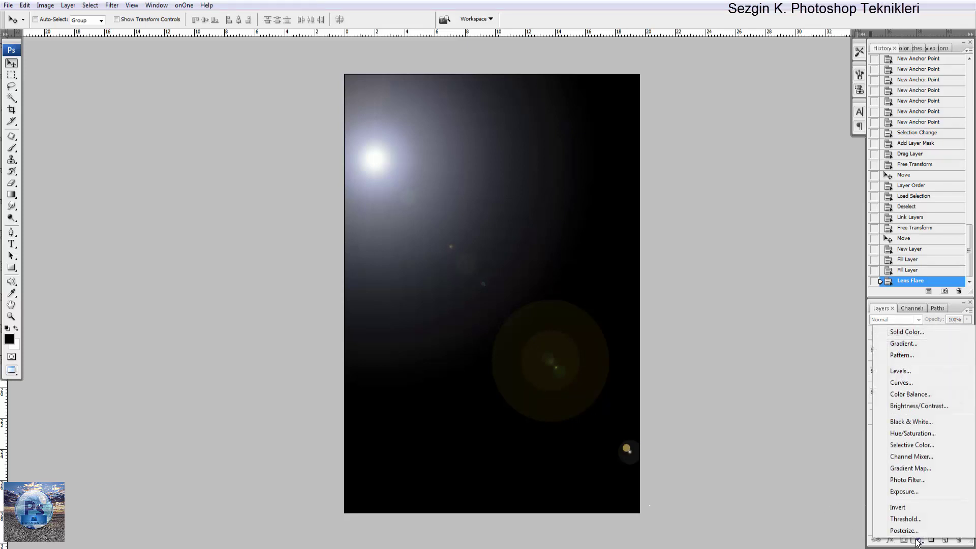
click(858, 528)
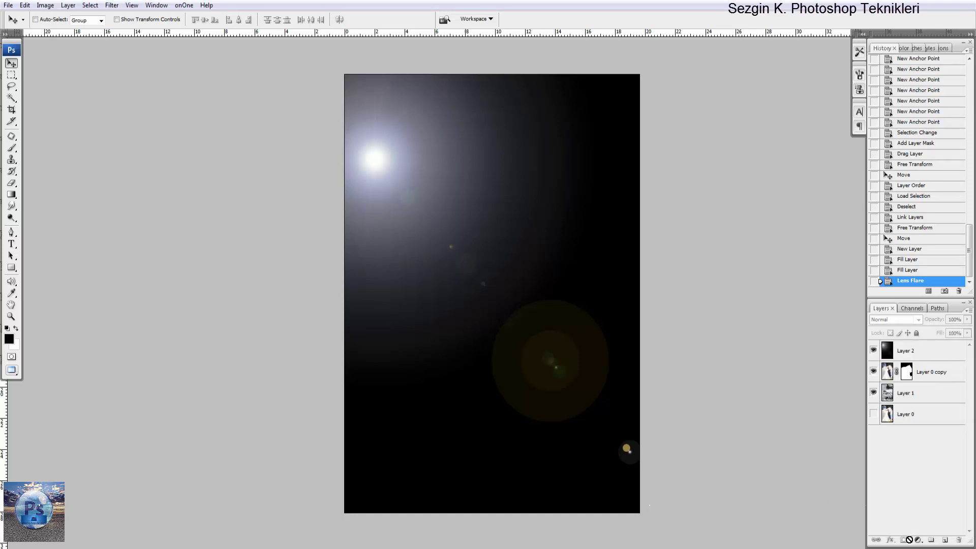
click(915, 352)
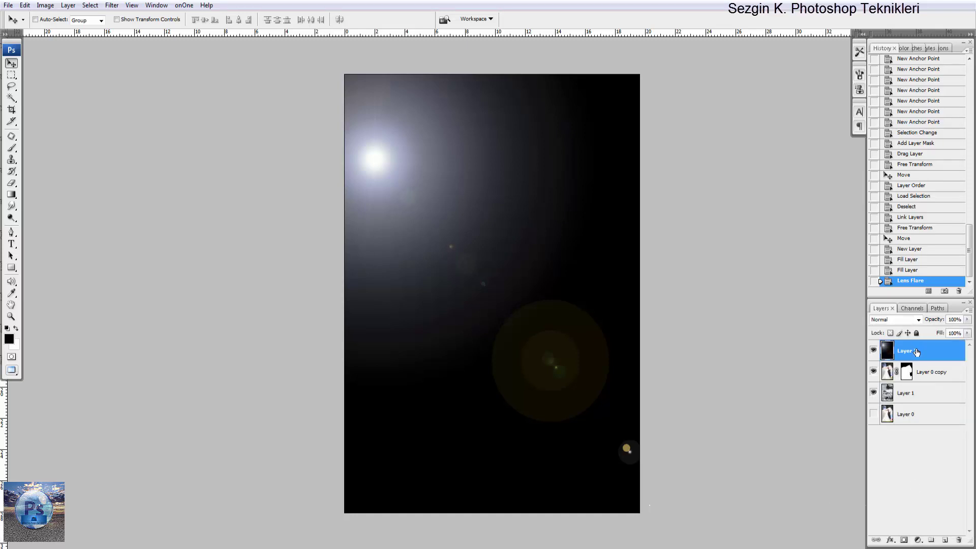
click(904, 540)
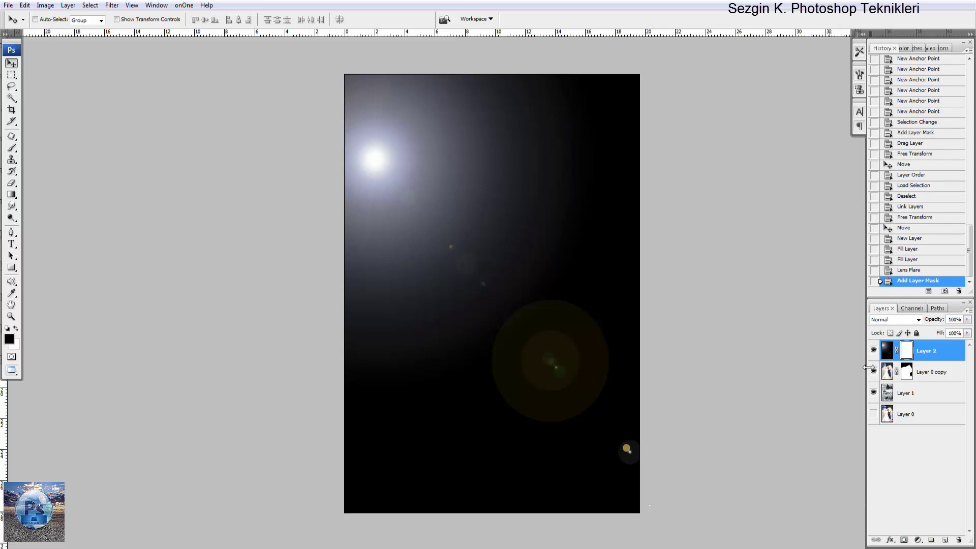
Preview Luminosity, Color, Linear Light and Vivid Light blends, settling the flare layer on Hard Light
click(896, 320)
click(887, 310)
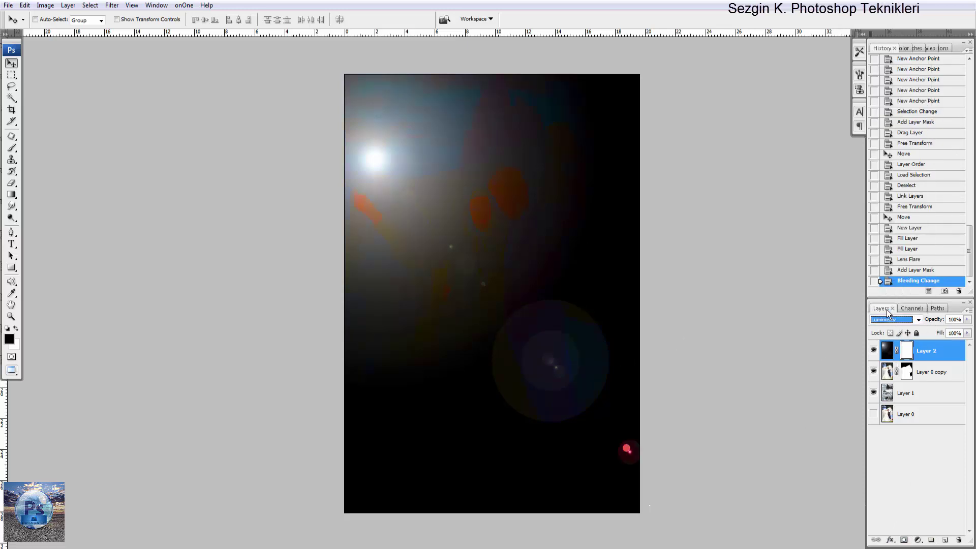
key(Up)
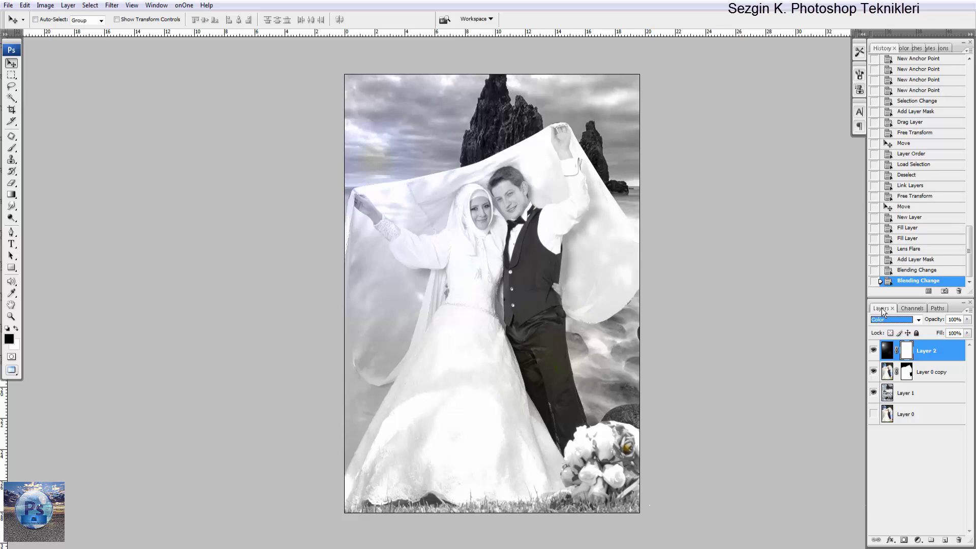
key(Up)
key(Up)
key(Up)
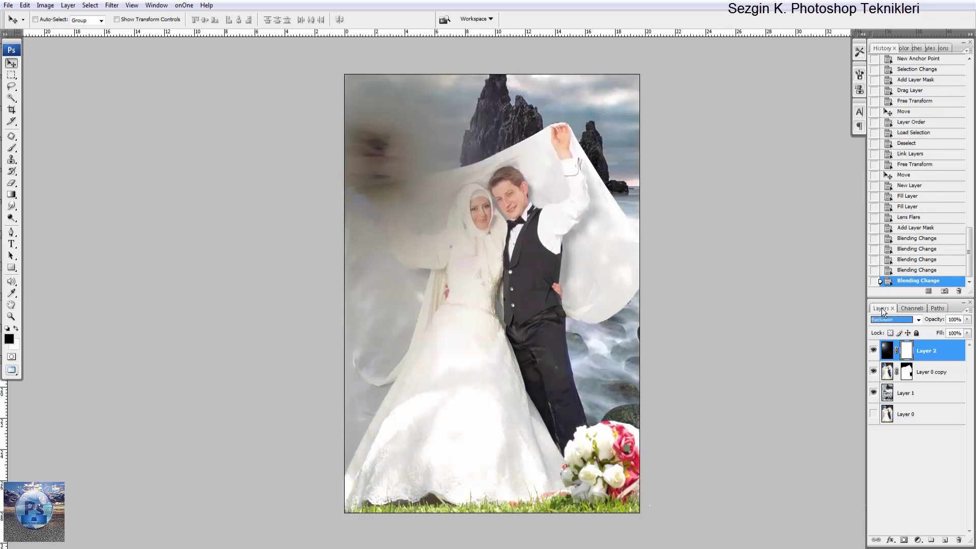
key(Up)
key(Up)
key(Up)
key(Up)
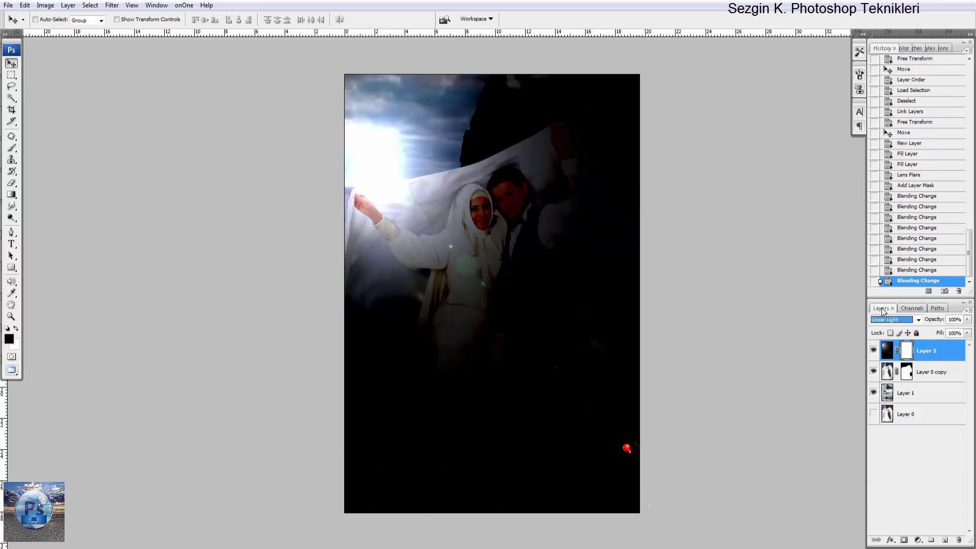
key(Up)
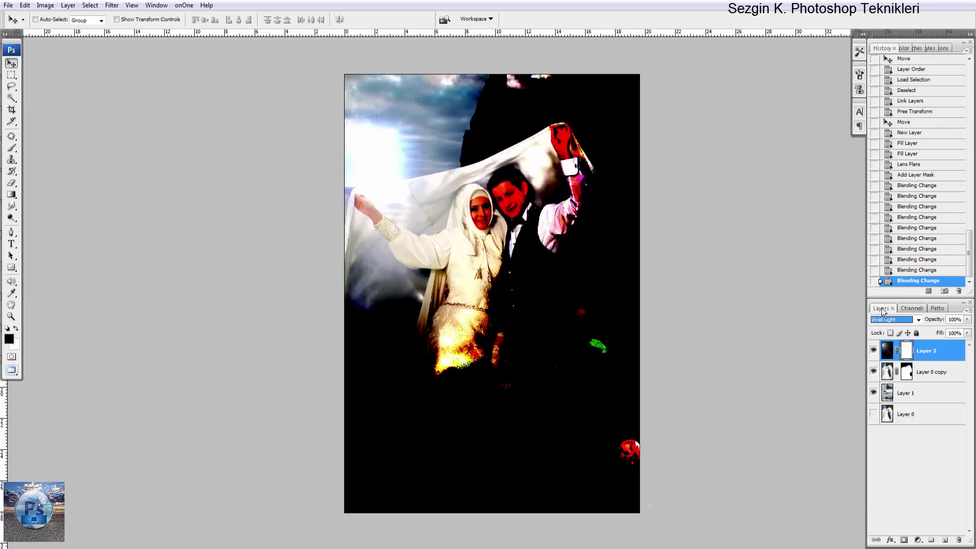
key(Down)
key(Up)
key(Up)
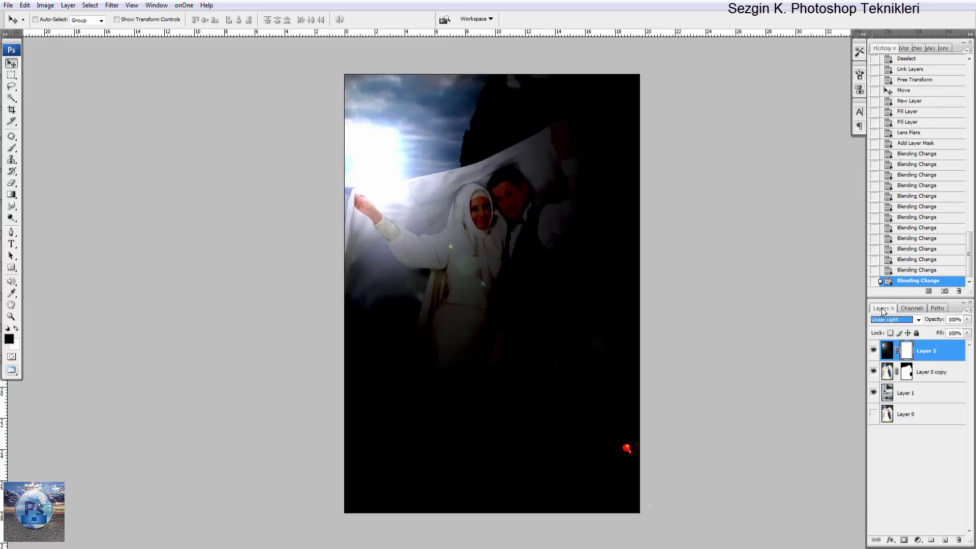
key(Down)
key(Up)
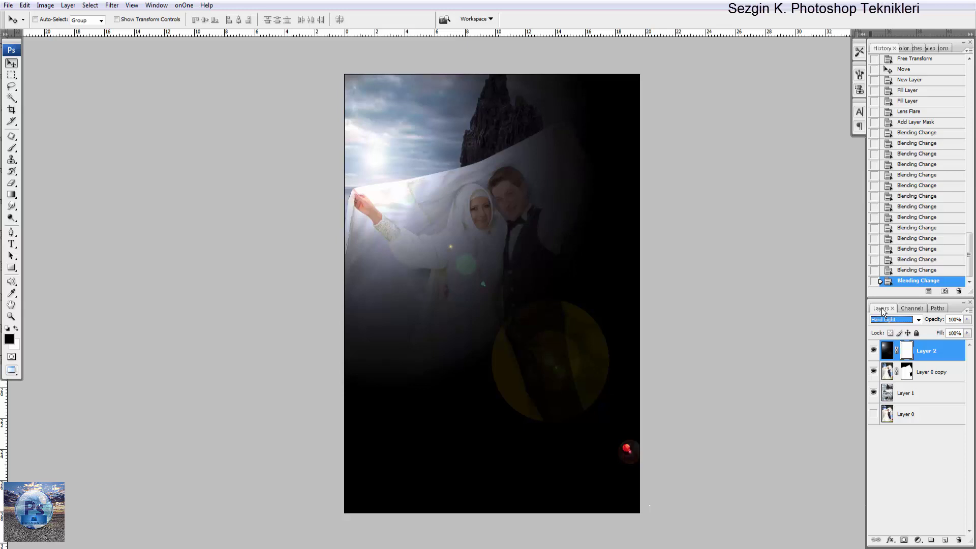
key(Up)
key(Down)
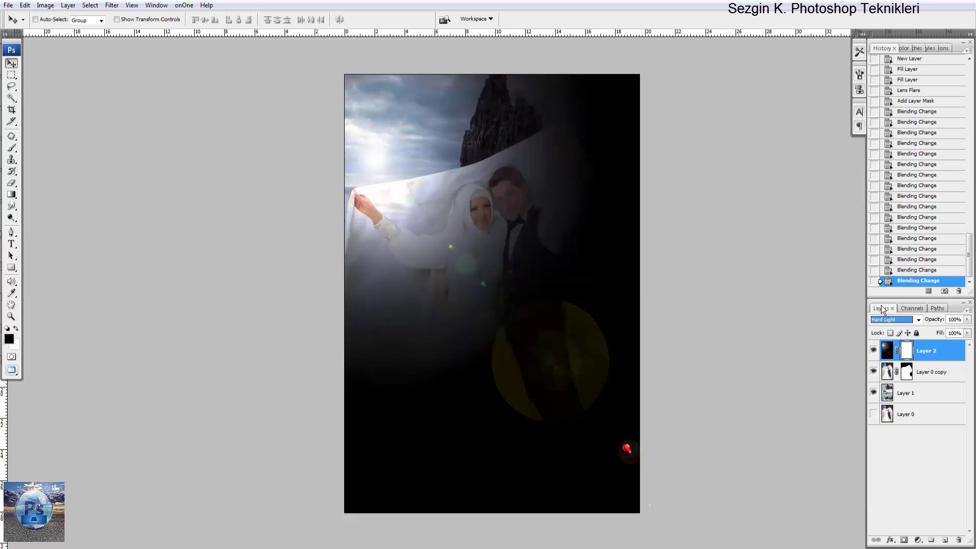
Load the flare layer's contents and move it up and slightly left
ctrl+click(913, 351)
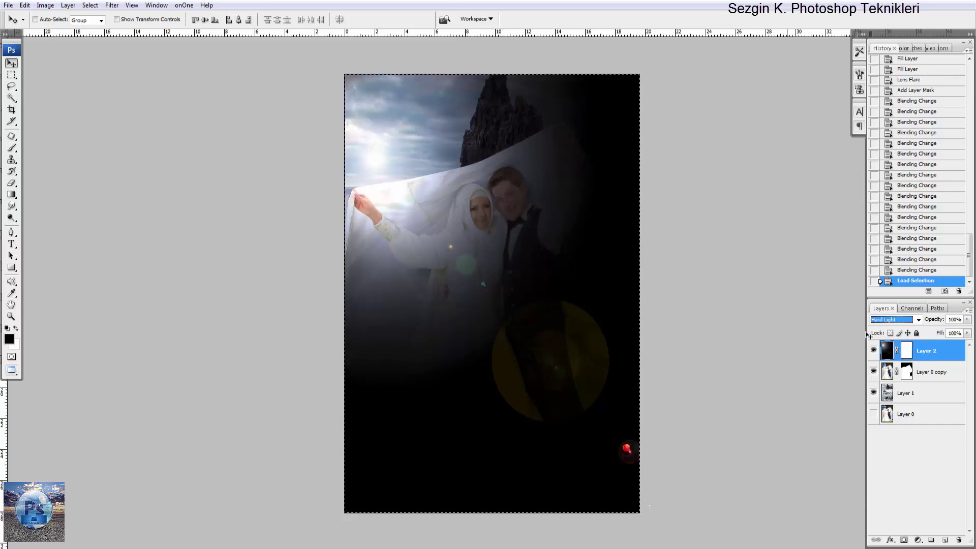
click(914, 390)
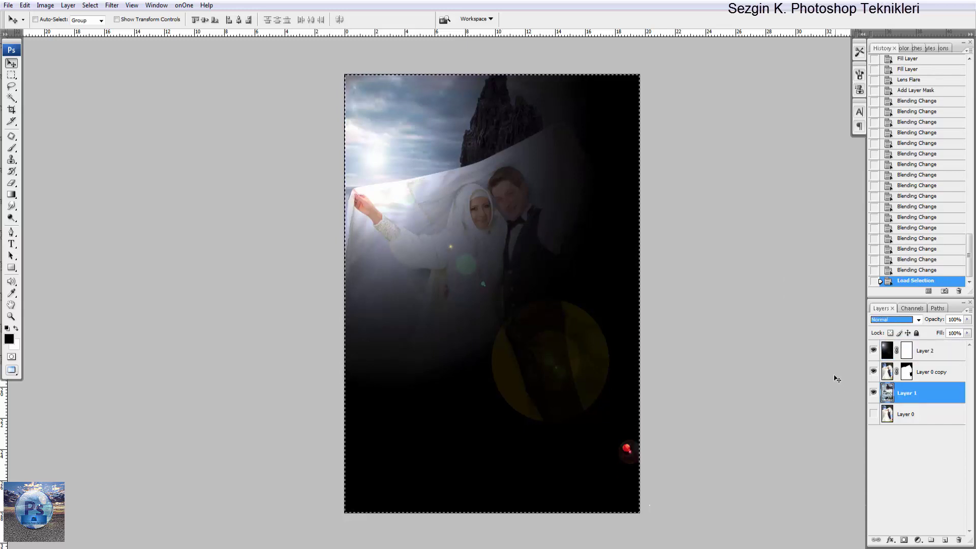
click(888, 354)
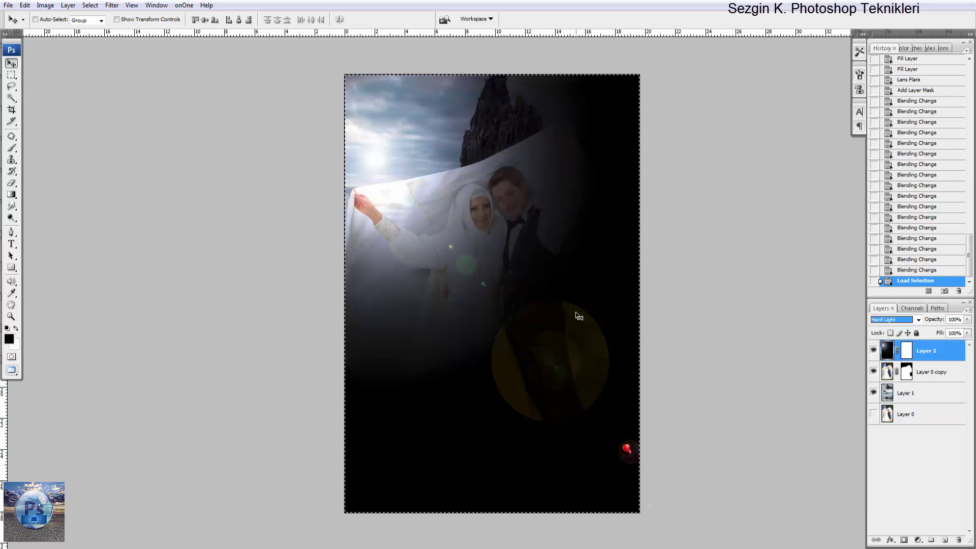
drag(552, 333, 539, 307)
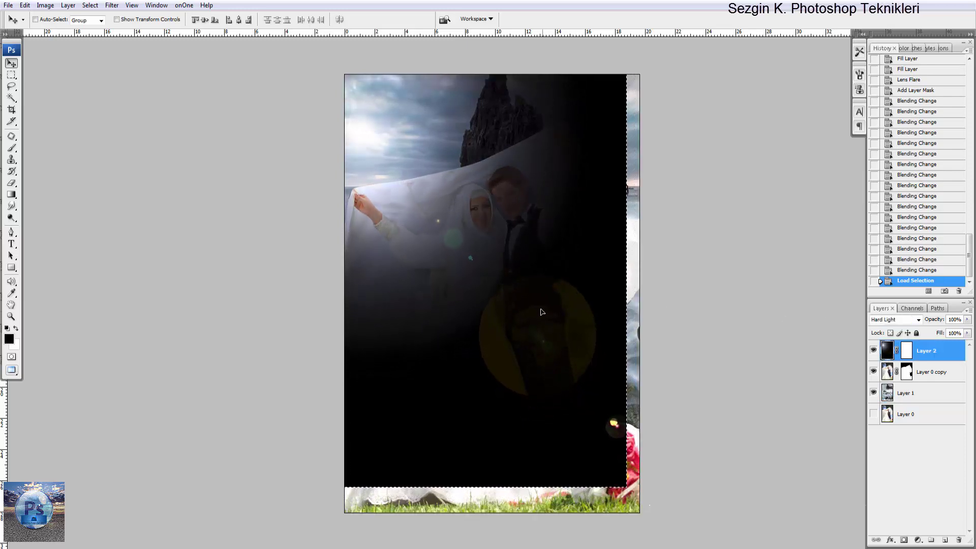
drag(539, 306, 542, 300)
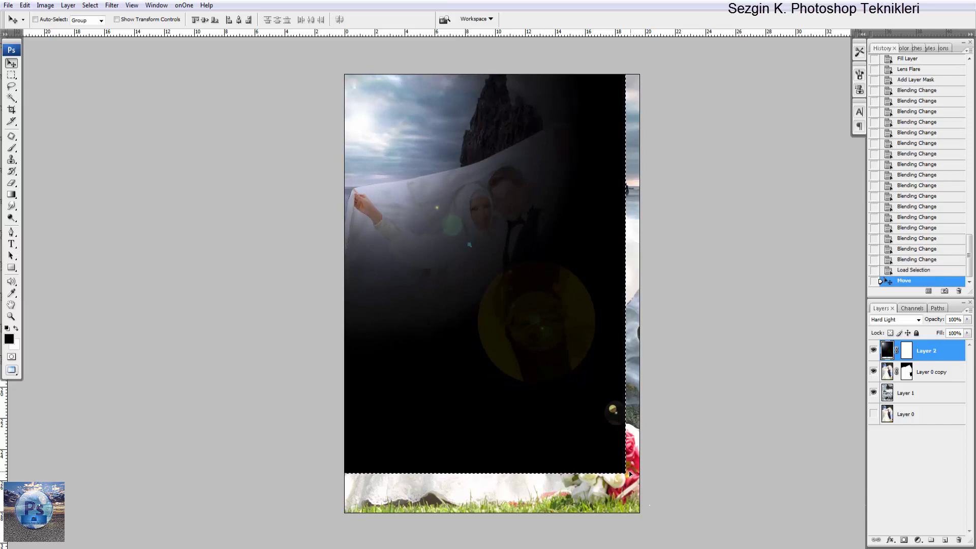
Scale the flare layer to about 111.9% so it covers the whole canvas
key(ctrl+d)
key(ctrl+t)
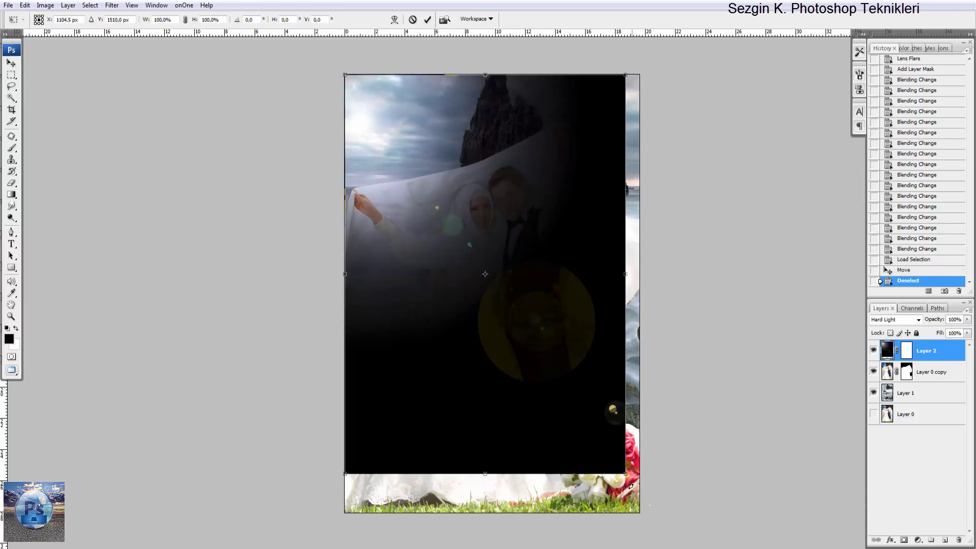
drag(627, 473, 668, 515)
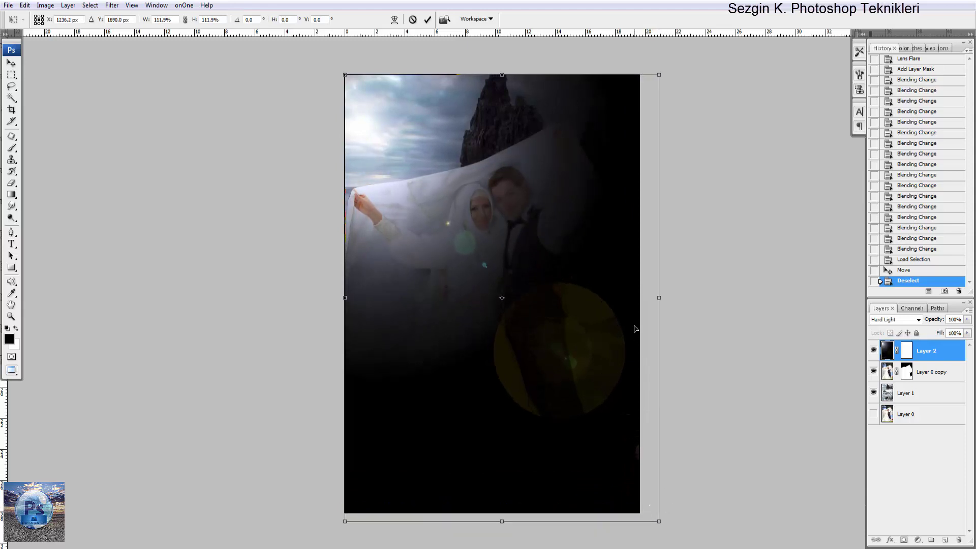
key(Return)
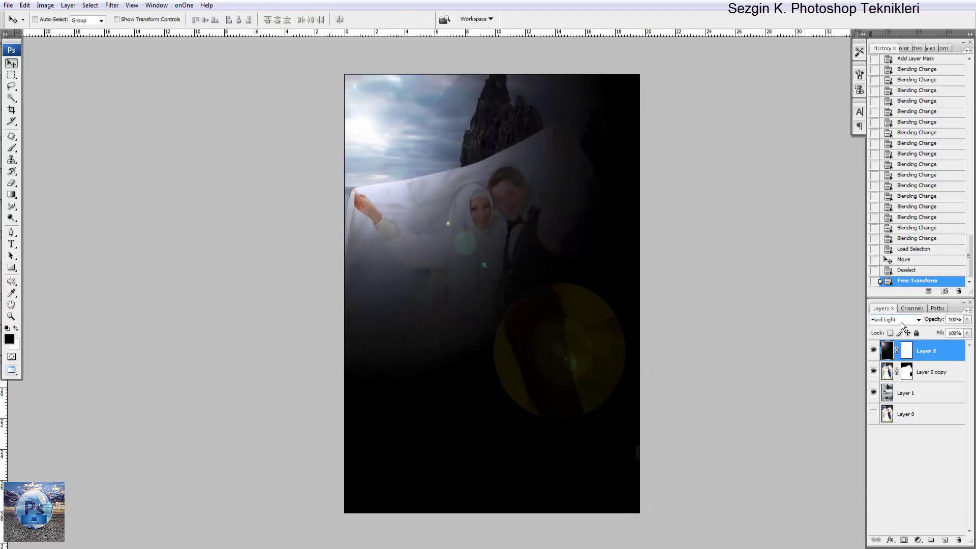
Set Layer 2's opacity to 66% and toggle its visibility to compare the flare
text(5)
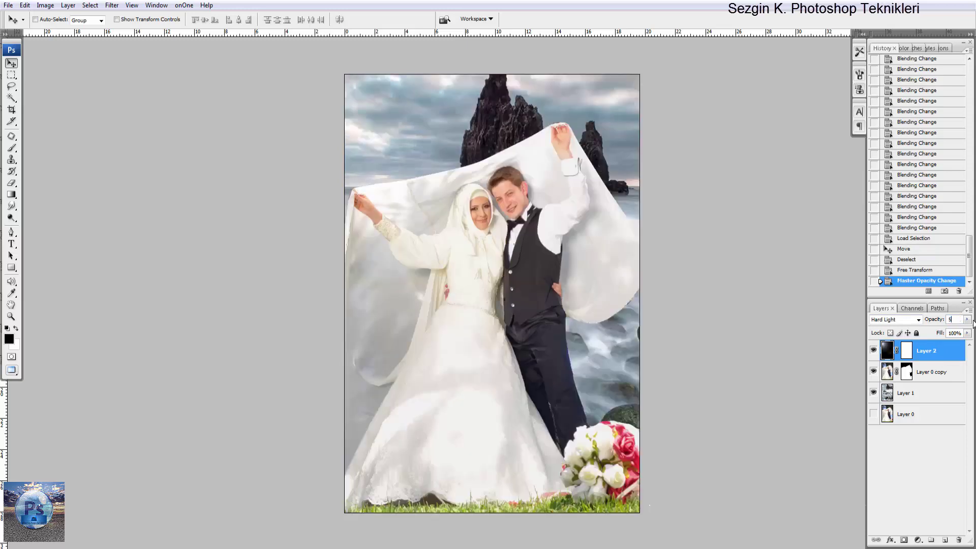
text(5)
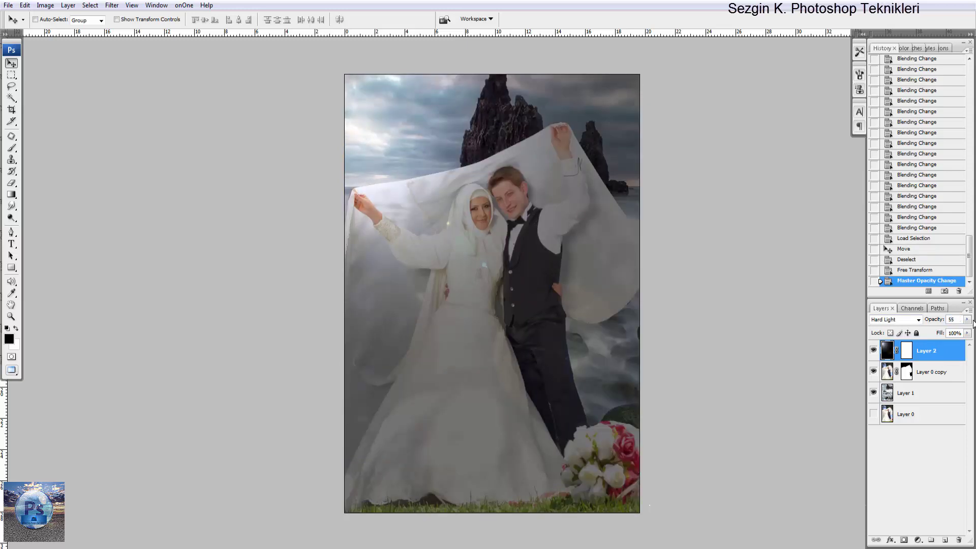
key(BackSpace)
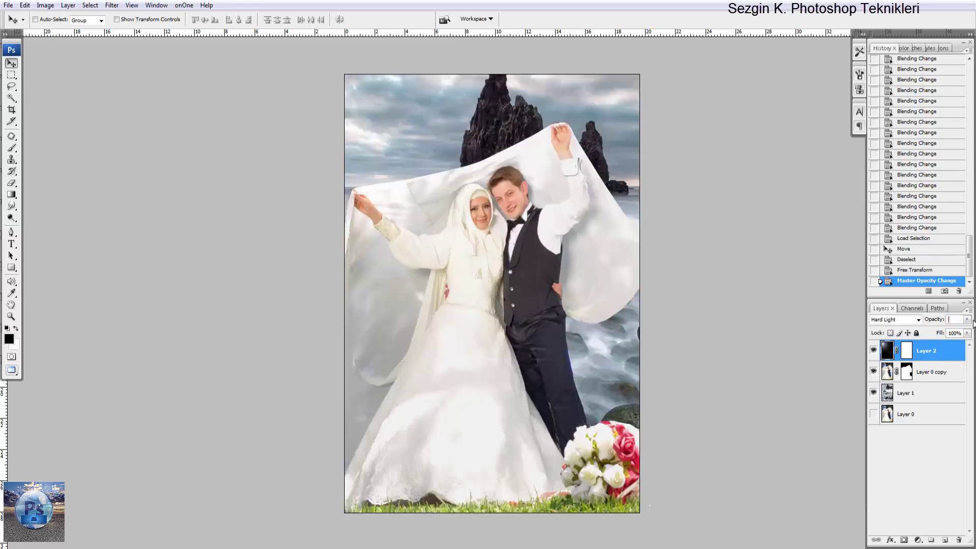
text(66)
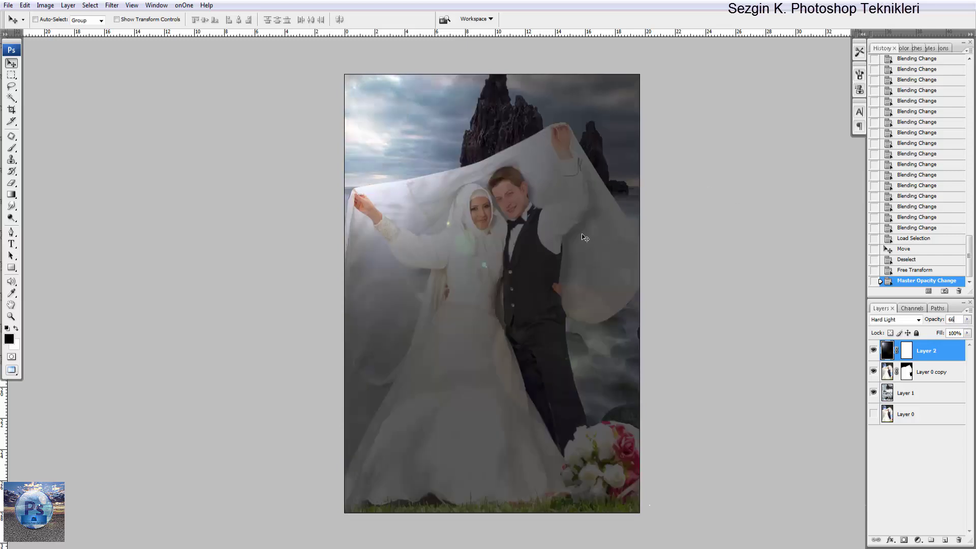
click(874, 351)
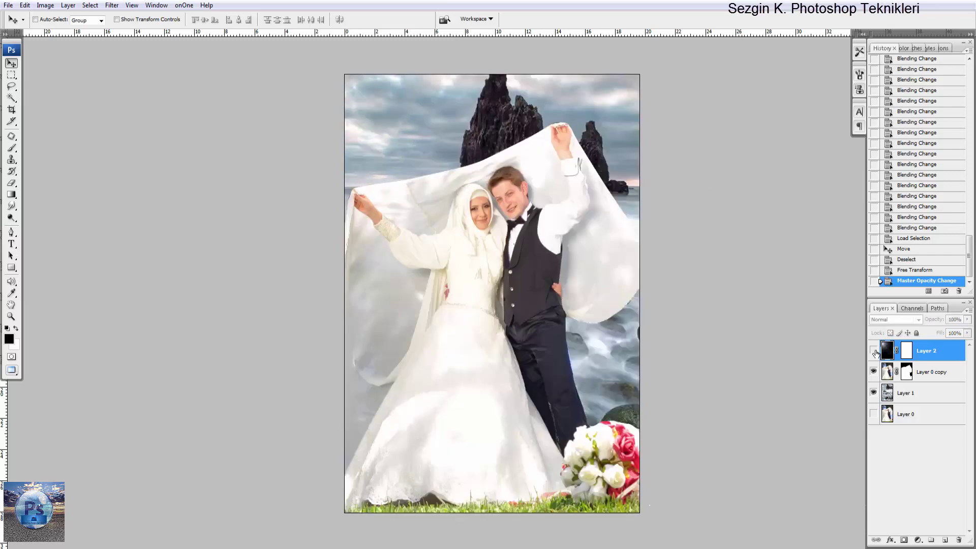
click(874, 350)
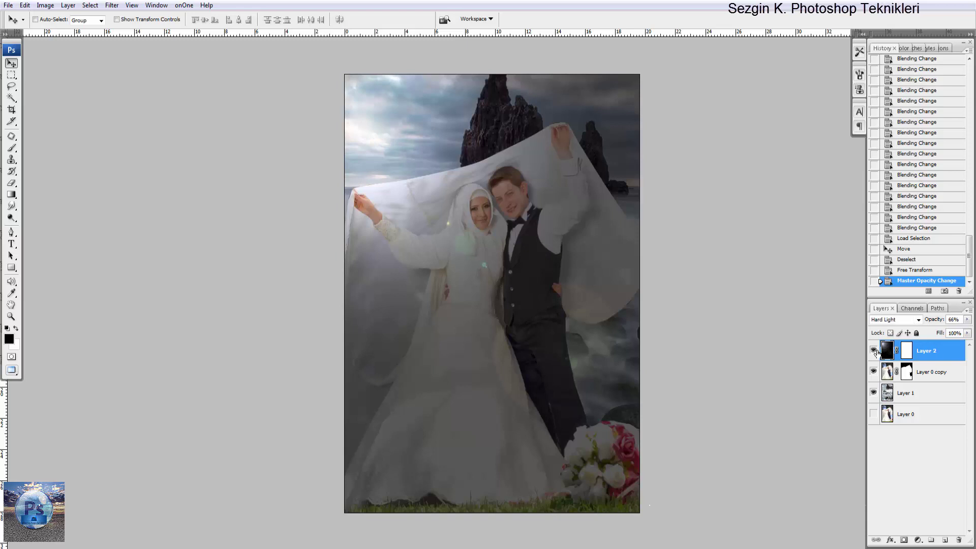
click(874, 350)
click(412, 151)
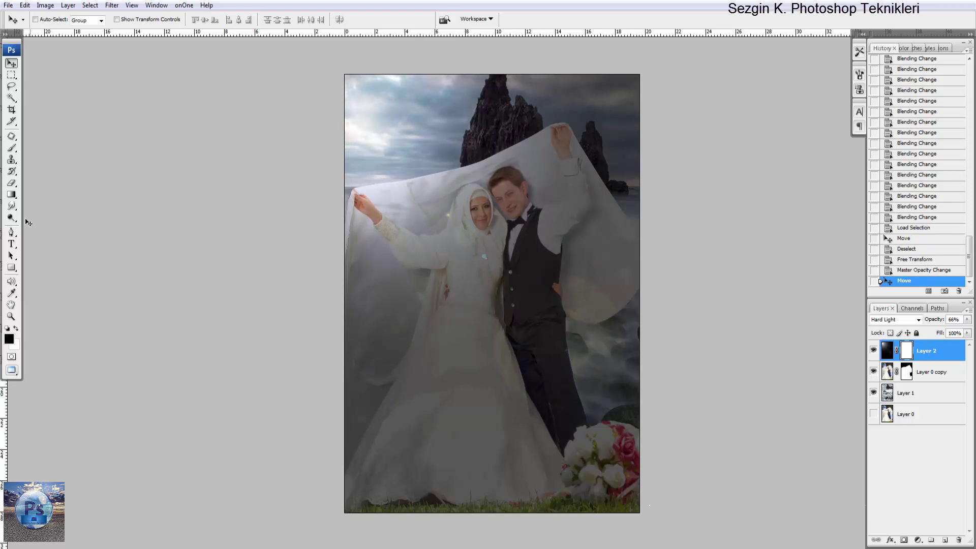
click(12, 148)
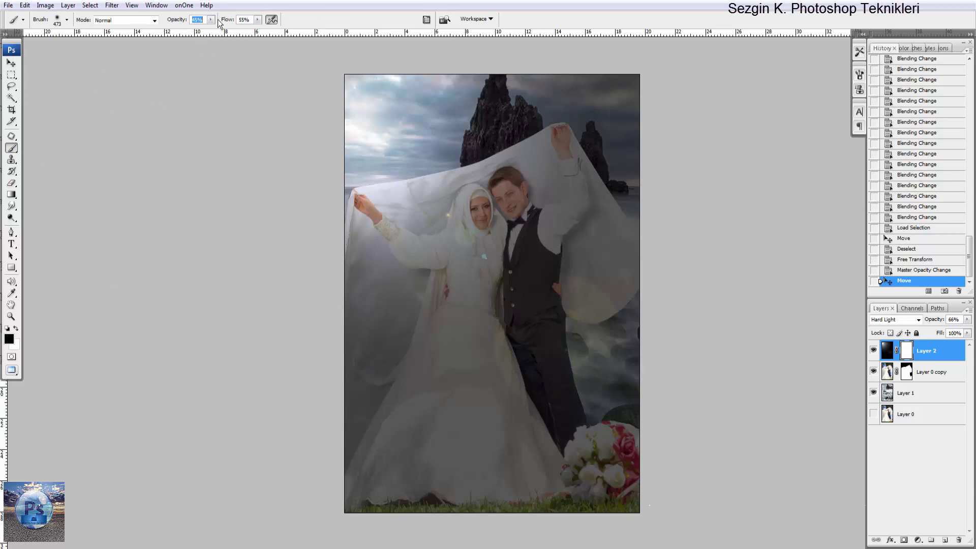
Paint soft low-opacity strokes on Layer 2's mask over the groom's face, veil and dress
click(211, 20)
text(10)
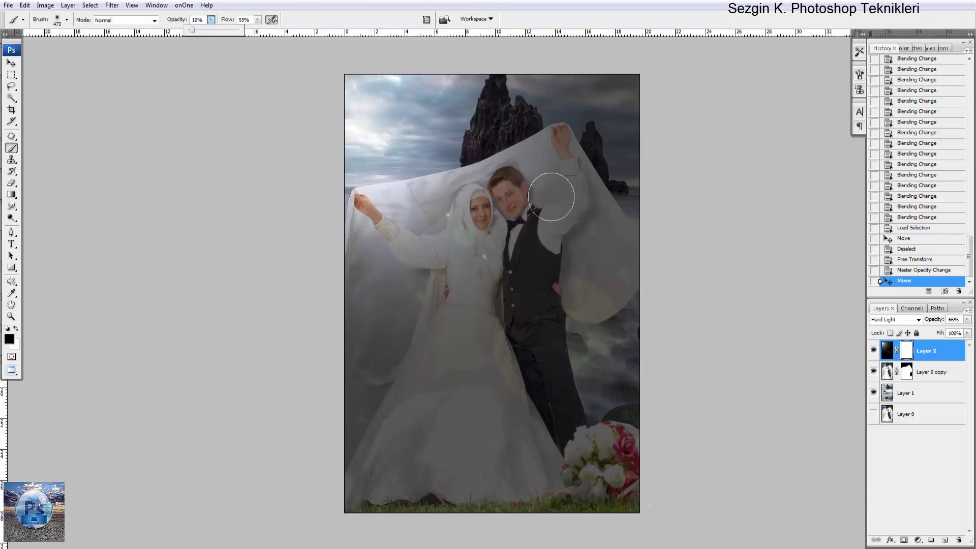
mouse_move(528, 193)
mouse_down()
mouse_move(517, 182)
mouse_move(513, 221)
mouse_move(524, 196)
mouse_move(483, 234)
mouse_move(501, 222)
mouse_up()
mouse_move(562, 169)
mouse_down()
mouse_move(559, 136)
mouse_move(493, 213)
mouse_up()
mouse_move(623, 267)
mouse_down()
mouse_move(551, 203)
mouse_move(475, 312)
mouse_move(440, 307)
mouse_move(407, 469)
mouse_up()
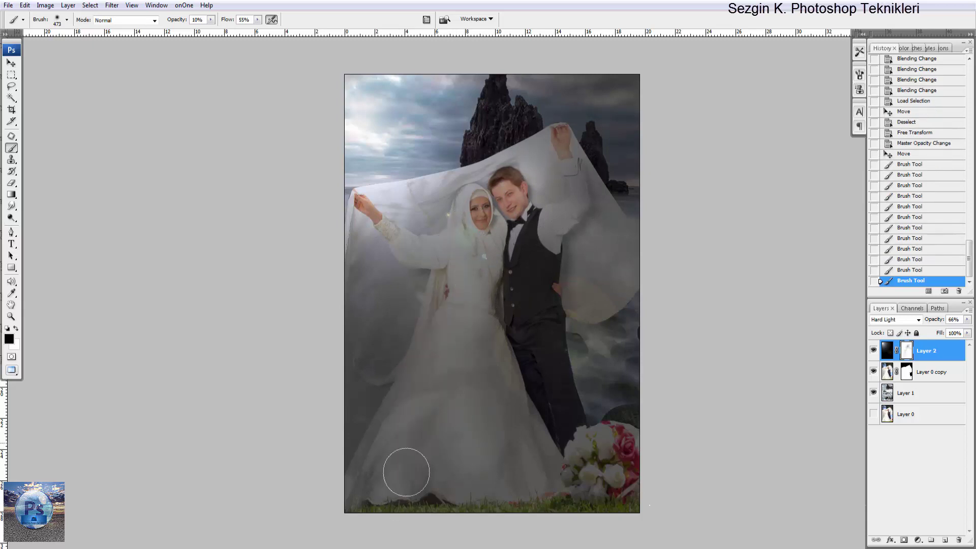
mouse_move(437, 315)
mouse_down()
mouse_move(488, 432)
mouse_move(559, 432)
mouse_up()
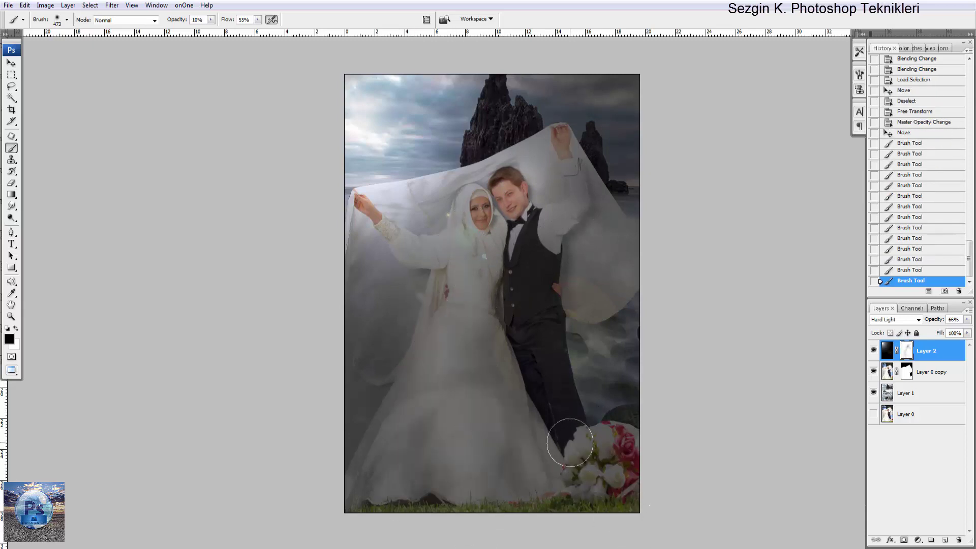
drag(422, 432, 523, 451)
mouse_move(562, 240)
mouse_down()
mouse_move(585, 239)
mouse_move(636, 305)
mouse_move(551, 264)
mouse_move(658, 460)
mouse_up()
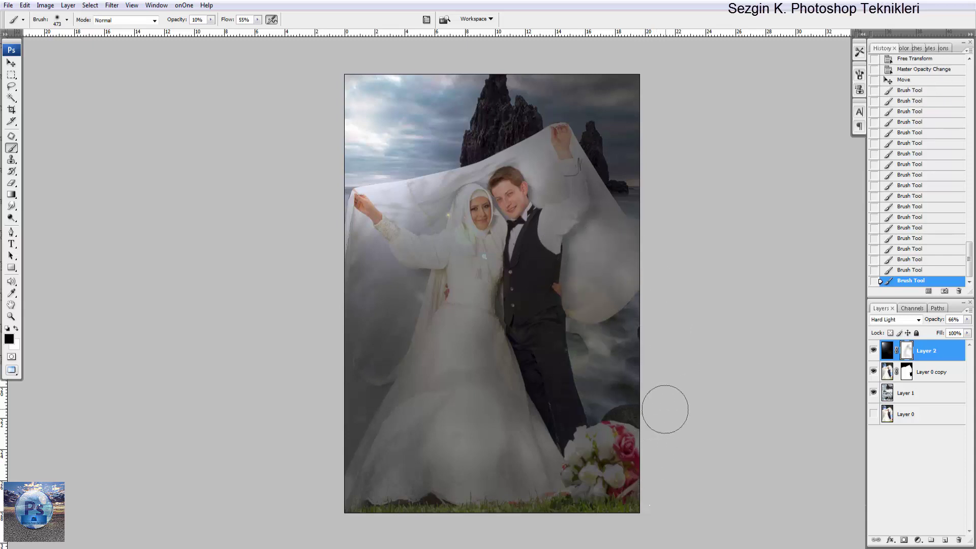
drag(614, 304, 580, 265)
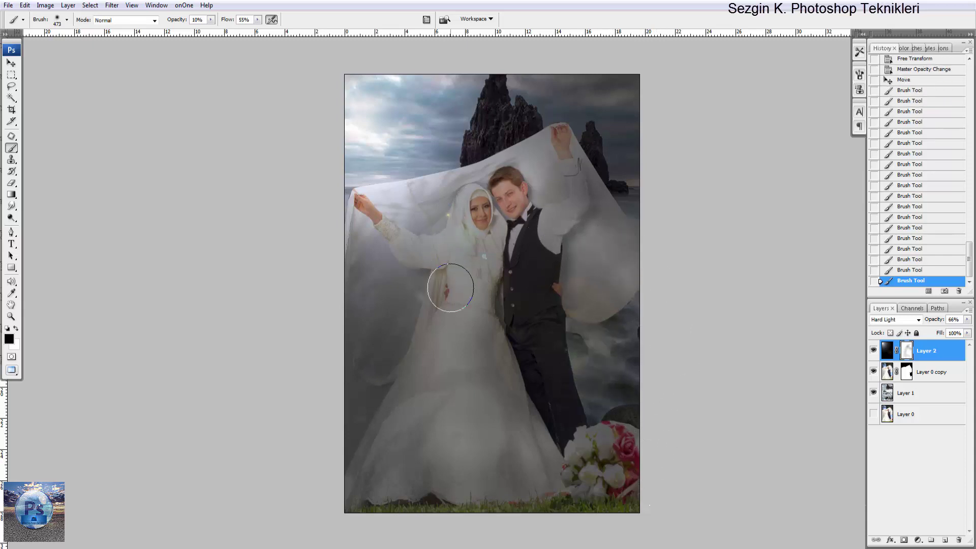
mouse_move(388, 453)
mouse_down()
mouse_move(384, 359)
mouse_move(371, 469)
mouse_move(399, 496)
mouse_up()
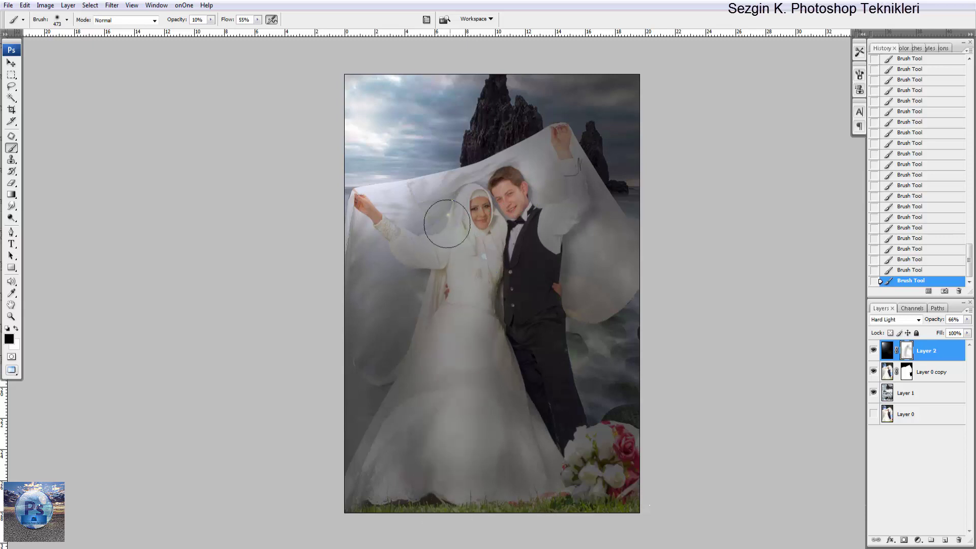
Enlarge the brush to 1399 px and brighten the lower hem of the dress
right_click(517, 183)
drag(618, 203, 620, 203)
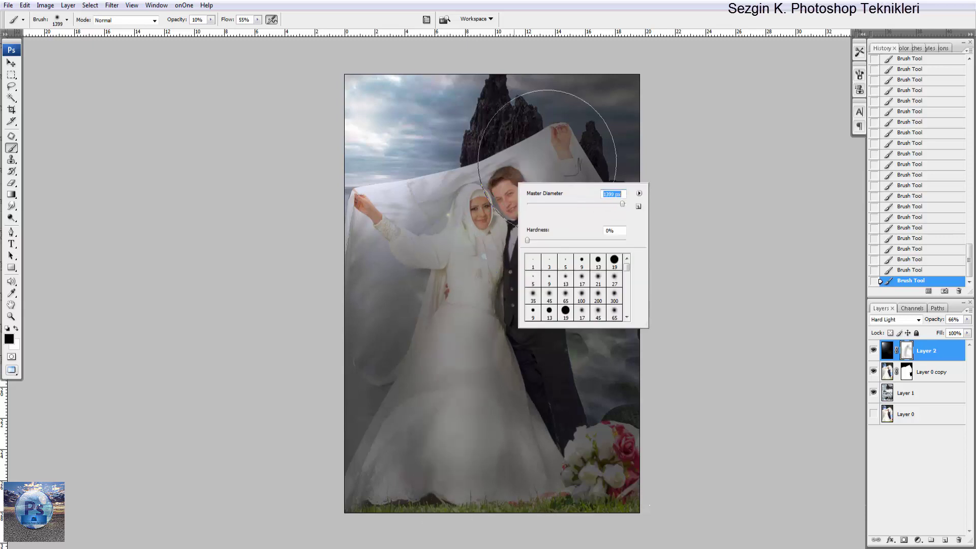
click(607, 127)
drag(702, 491, 482, 502)
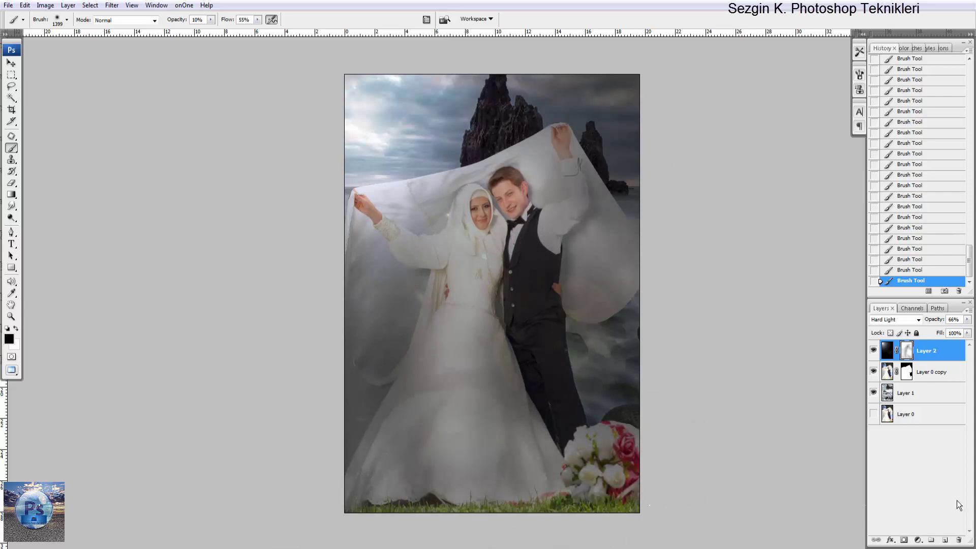
Add a masked Layer 3 and a diagonal black-to-transparent Gradient Fill layer
click(946, 539)
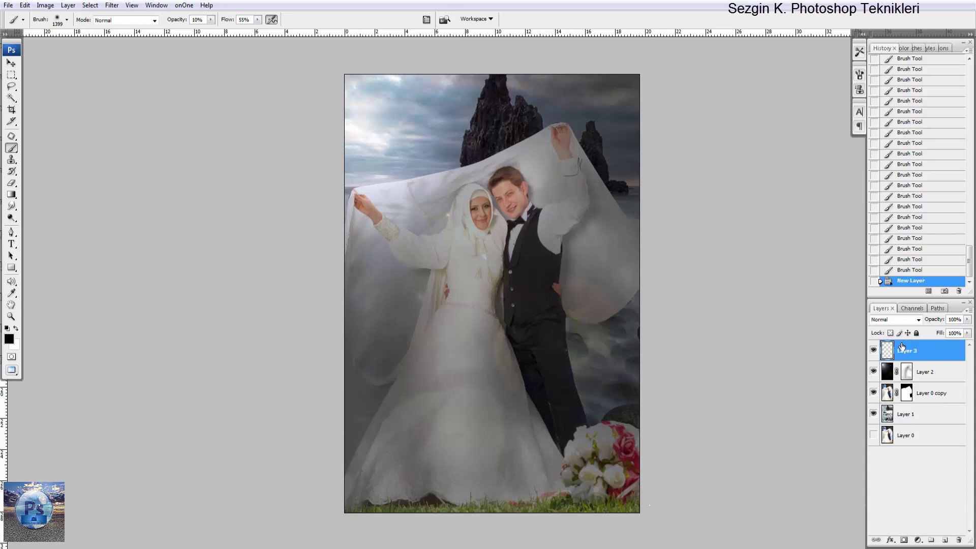
click(904, 540)
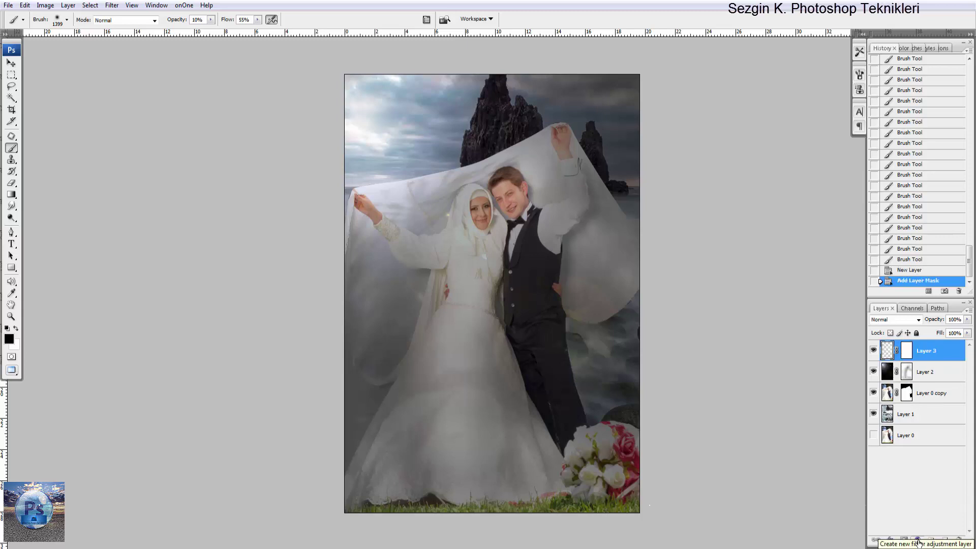
click(918, 541)
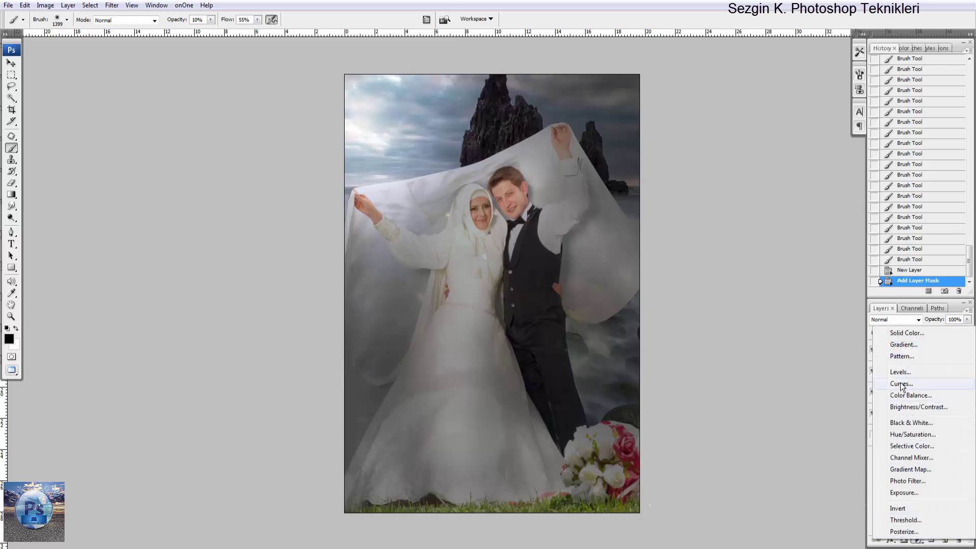
click(905, 346)
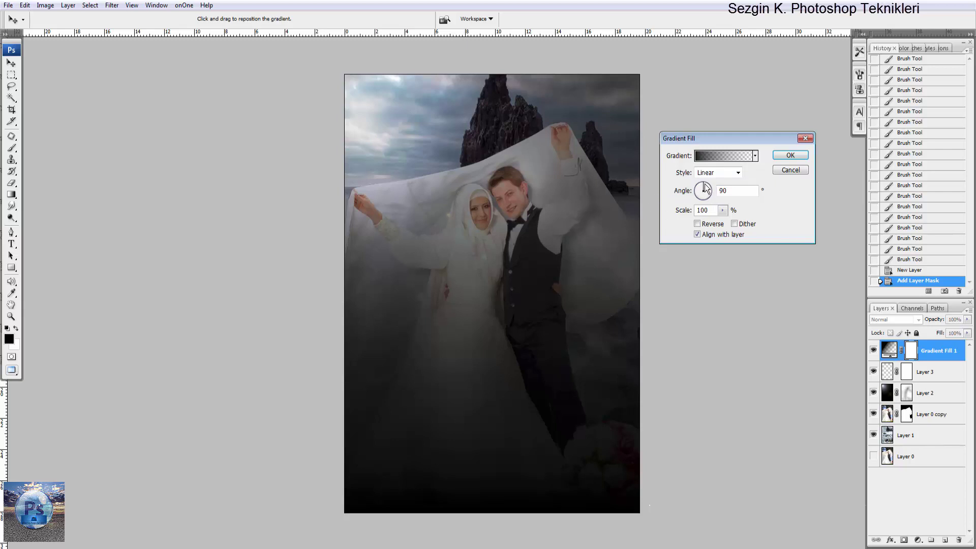
mouse_move(704, 188)
mouse_down()
mouse_move(710, 195)
mouse_move(699, 183)
mouse_up()
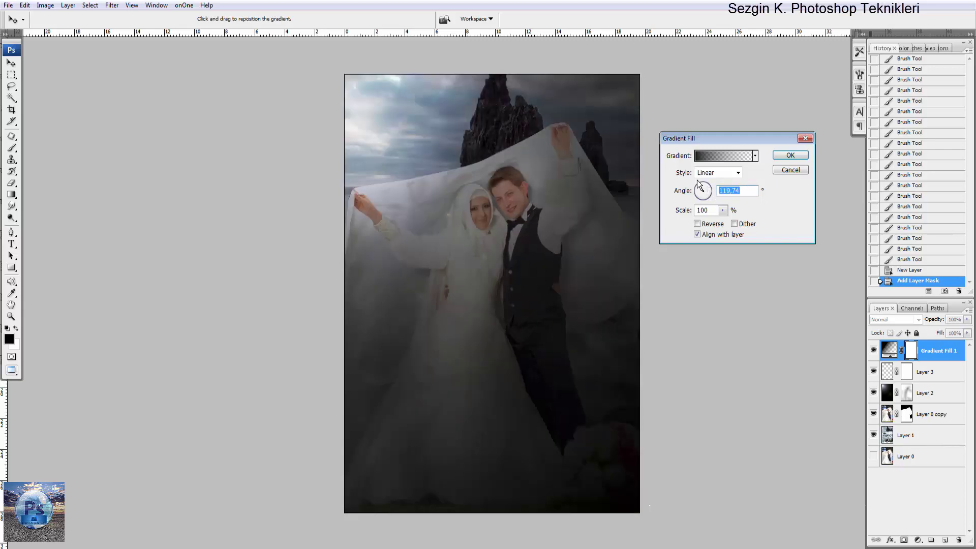
click(791, 155)
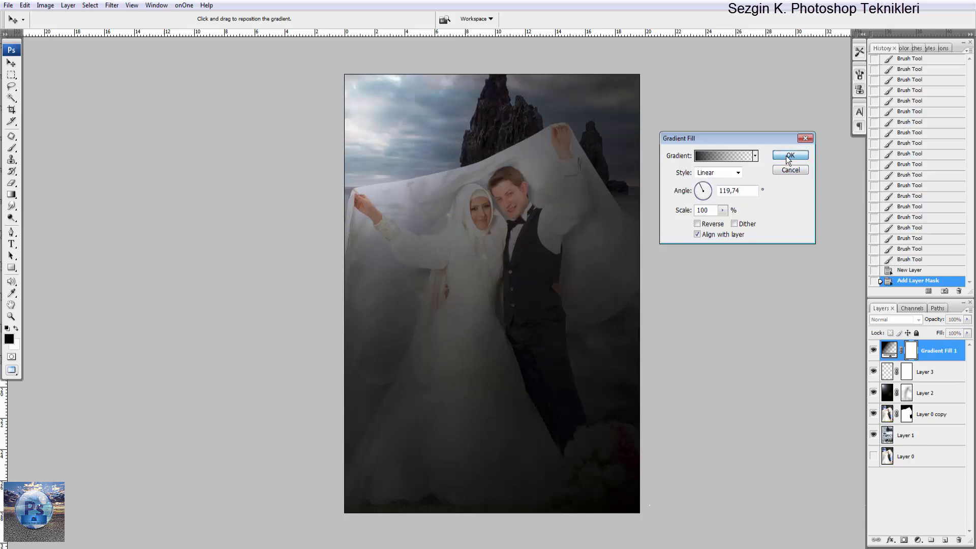
Paint the gradient mask with a 473 px, 30% brush over the couple's faces, then add Layer 4
ctrl+click(912, 351)
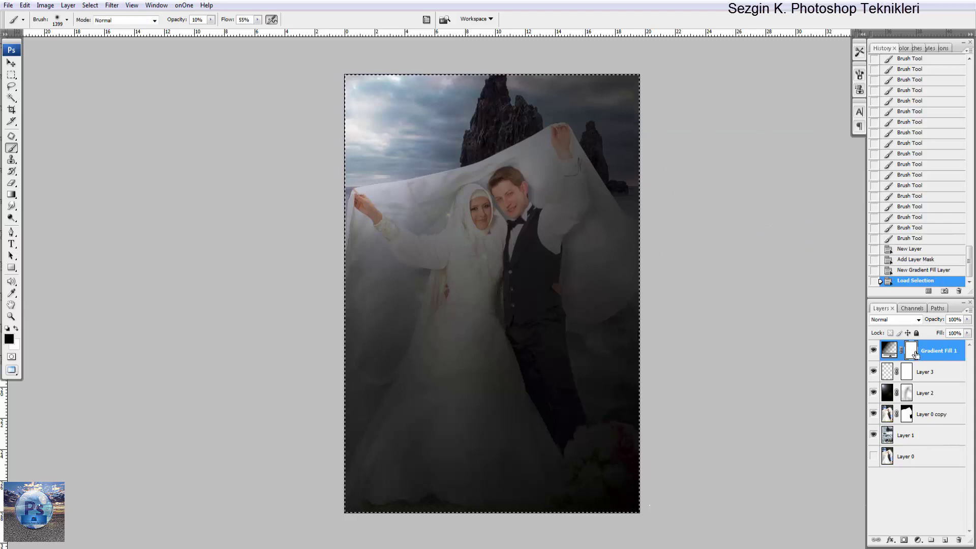
key(ctrl+d)
drag(534, 236, 530, 227)
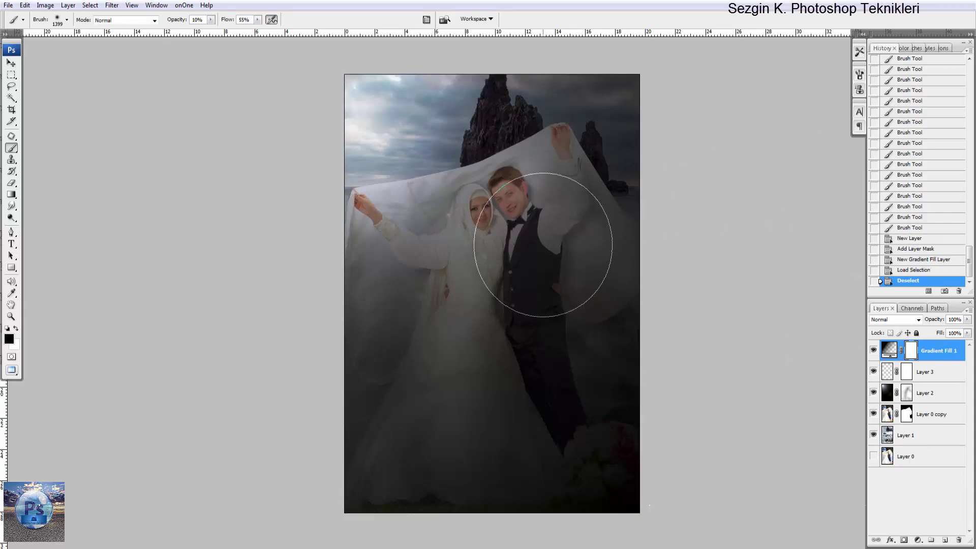
click(530, 227)
key(3)
key(bracketleft)
key(bracketleft)
key(bracketleft)
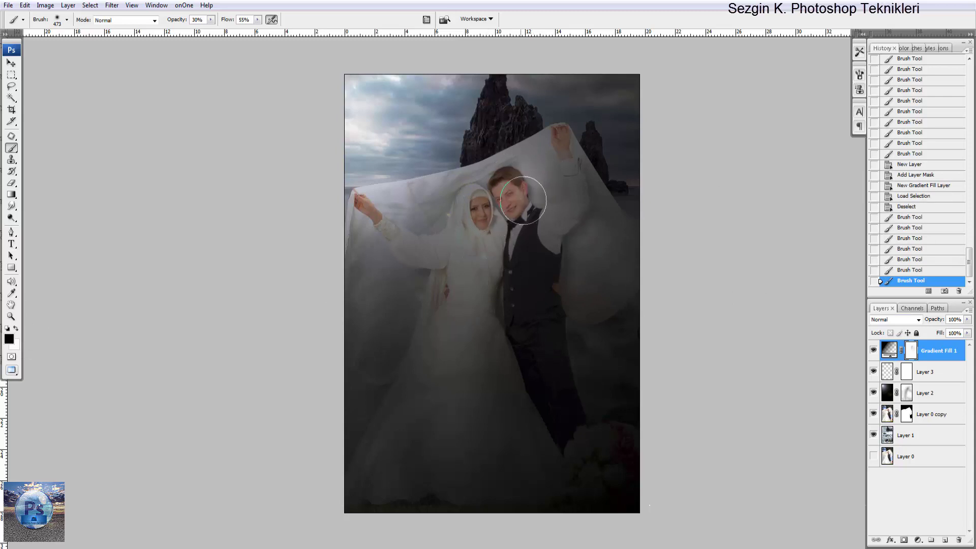
drag(514, 214, 506, 203)
click(512, 242)
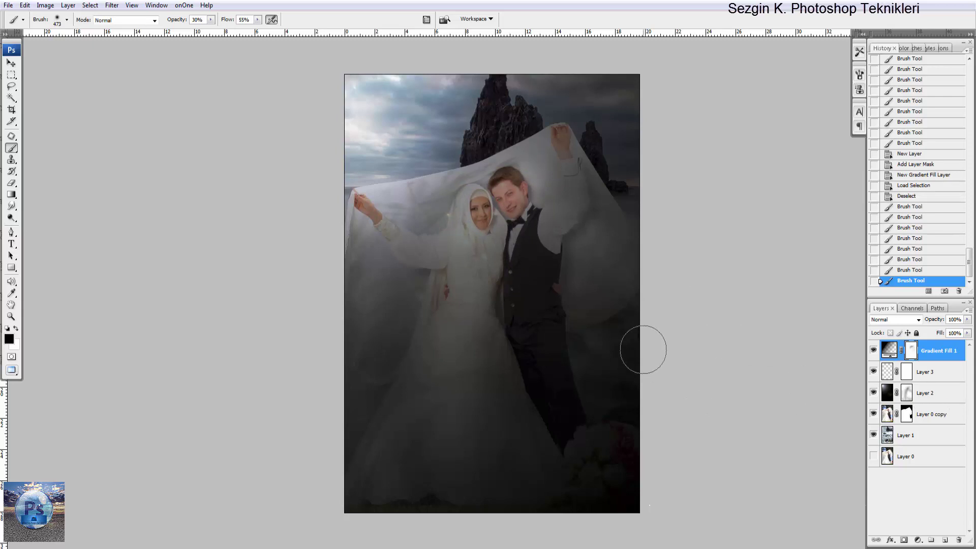
click(944, 540)
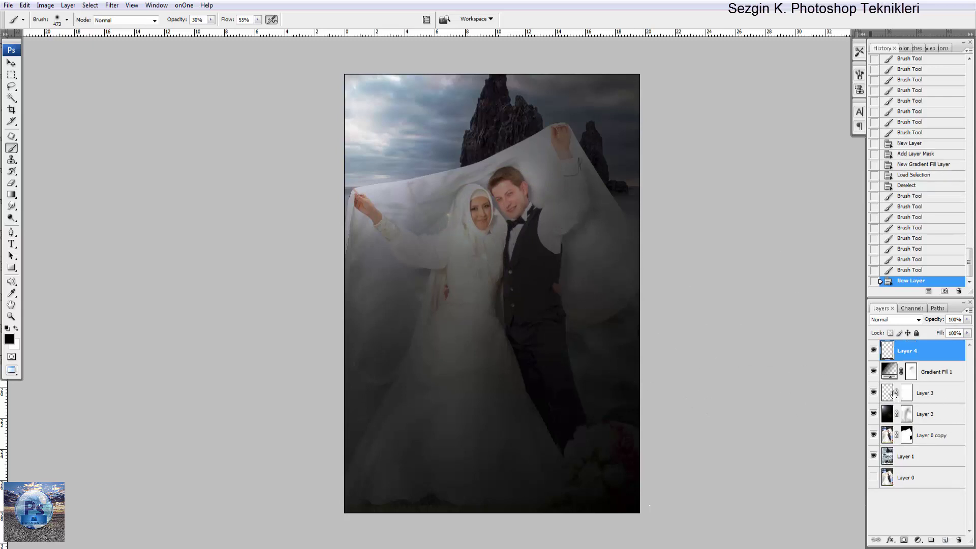
Fill Layer 4 with a light peach foreground colour
click(9, 338)
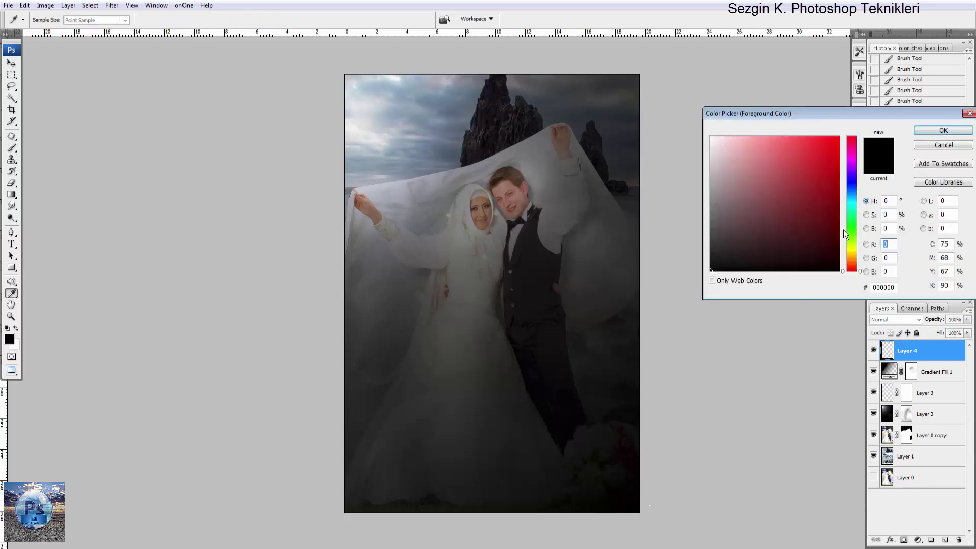
click(853, 261)
drag(798, 143, 777, 142)
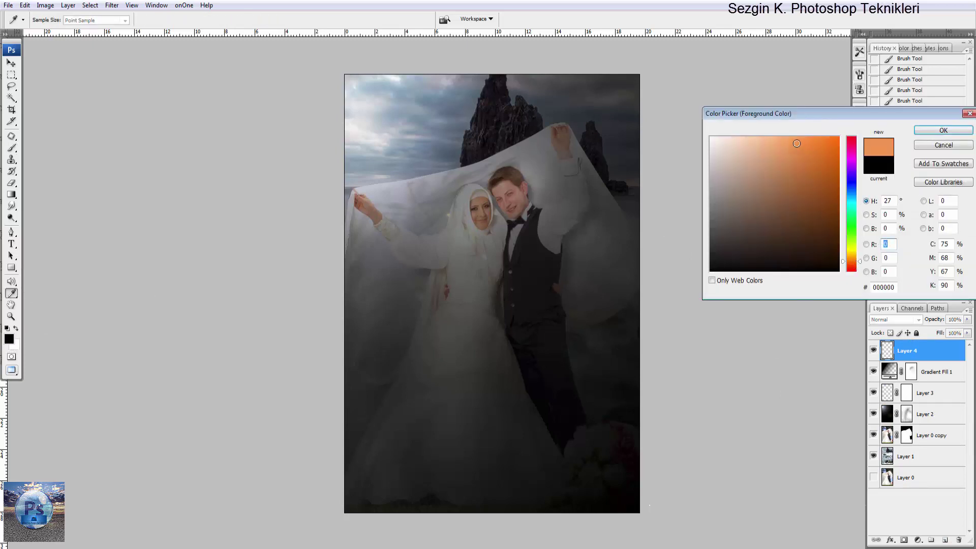
click(752, 141)
key(Return)
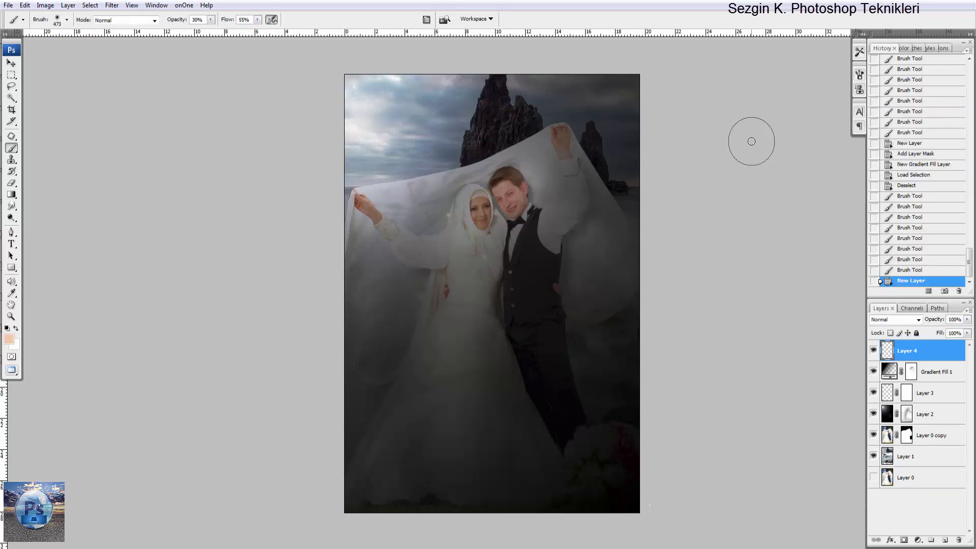
key(ctrl+BackSpace)
key(alt+BackSpace)
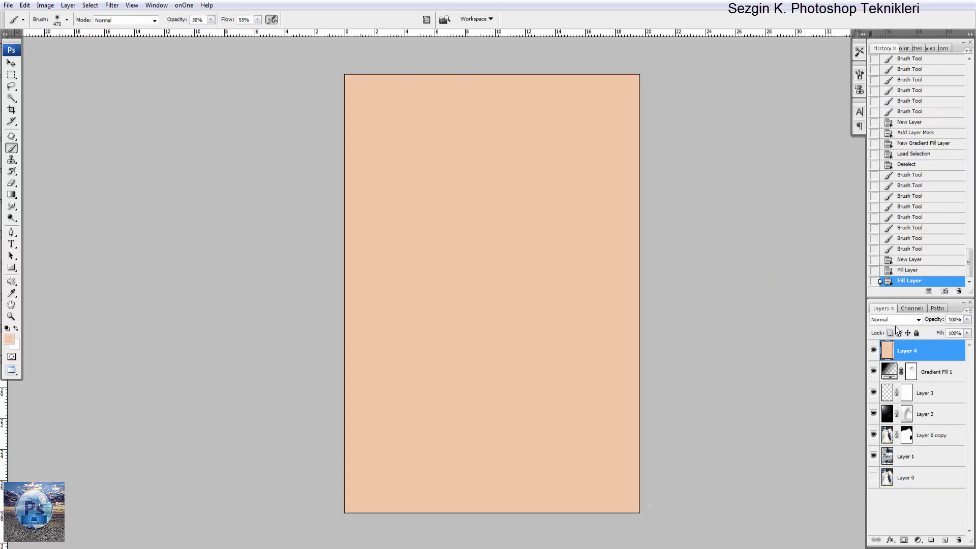
click(894, 320)
Preview Layer 4's blend modes and settle on Color for a warm sepia tone
click(895, 311)
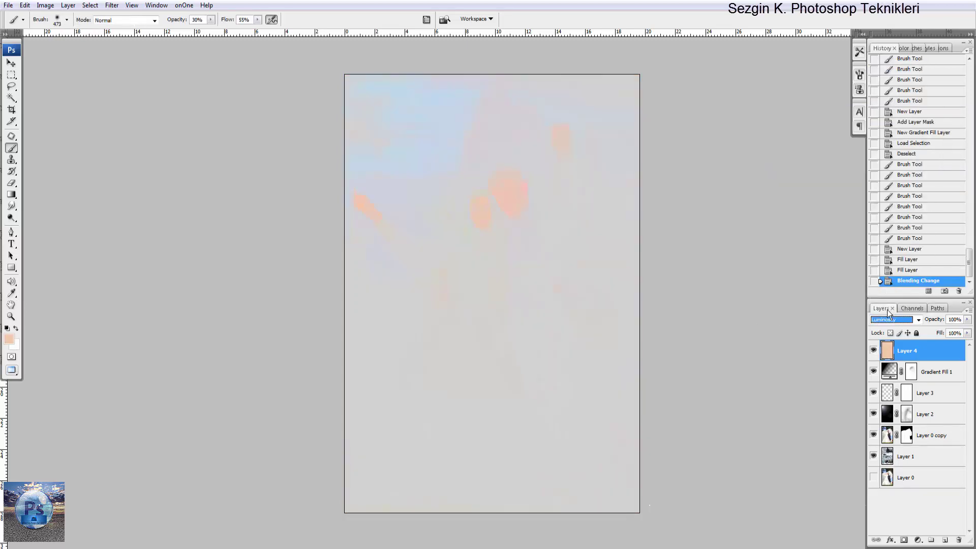
key(Up)
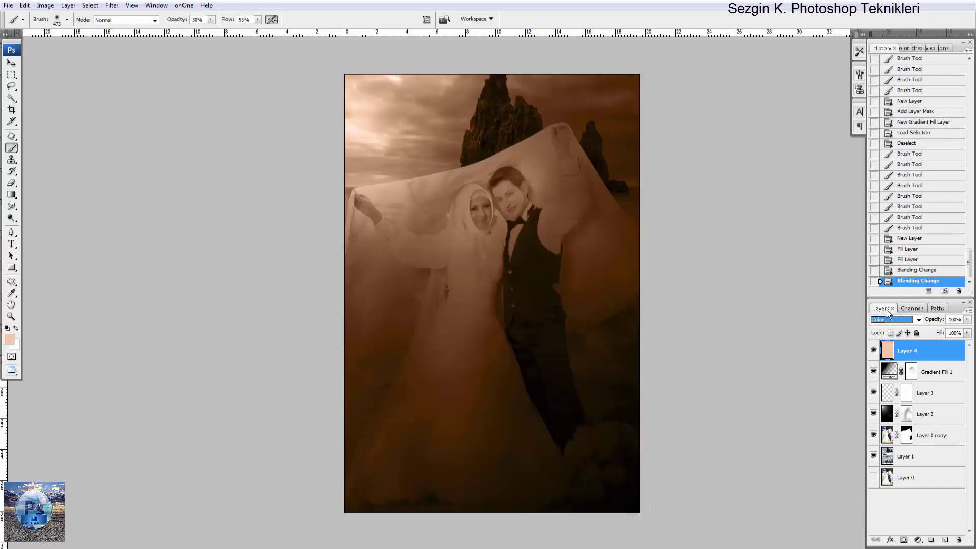
key(Down)
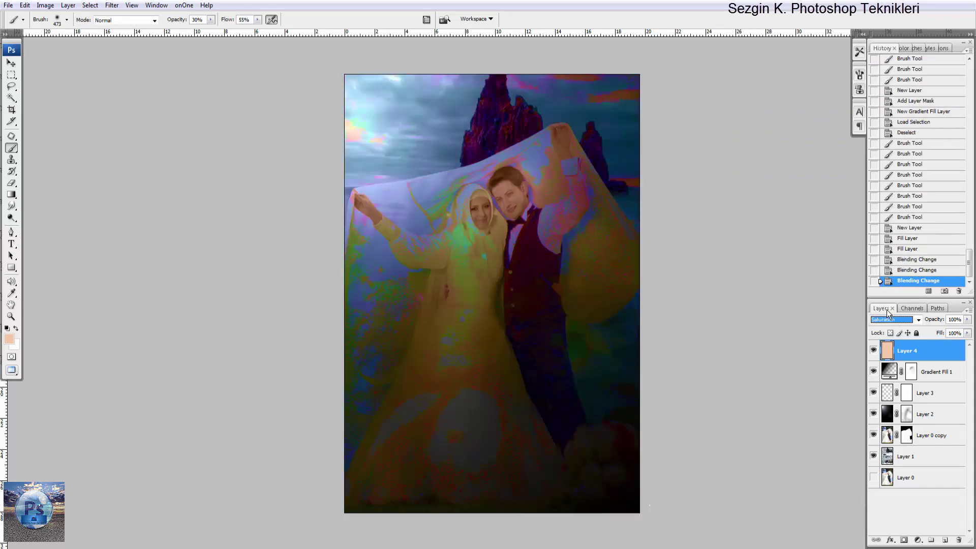
key(Up)
key(Up)
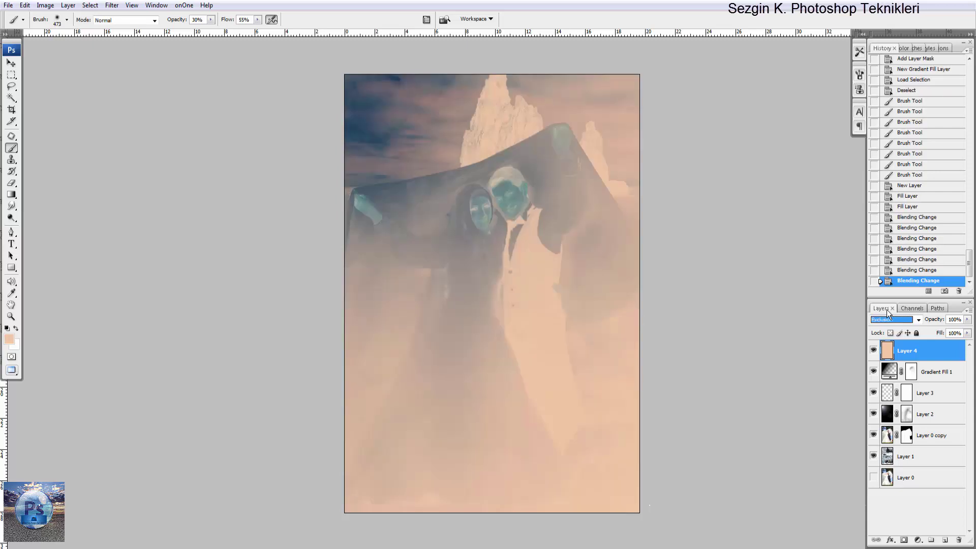
key(Up)
key(Up)
key(Up)
key(Up)
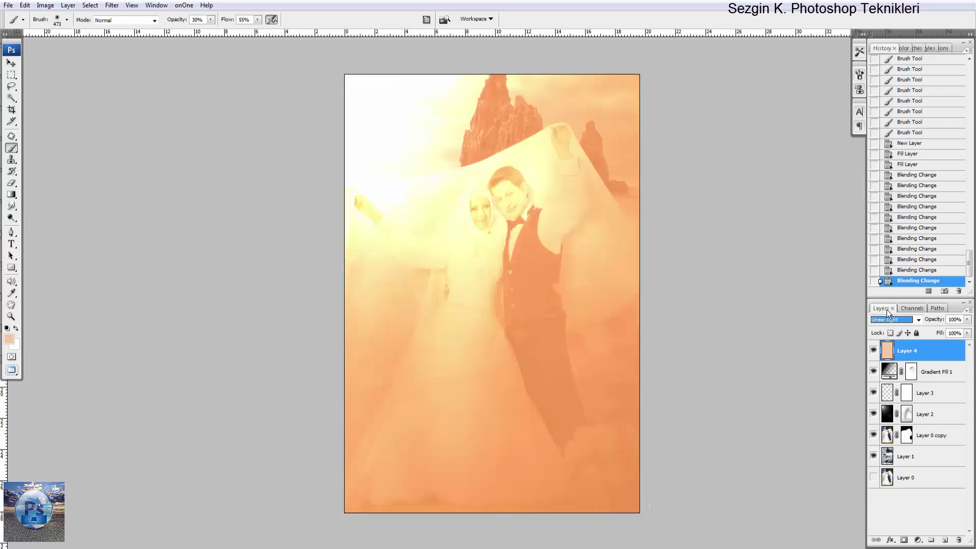
key(Up)
key(Up)
key(Up)
key(Up)
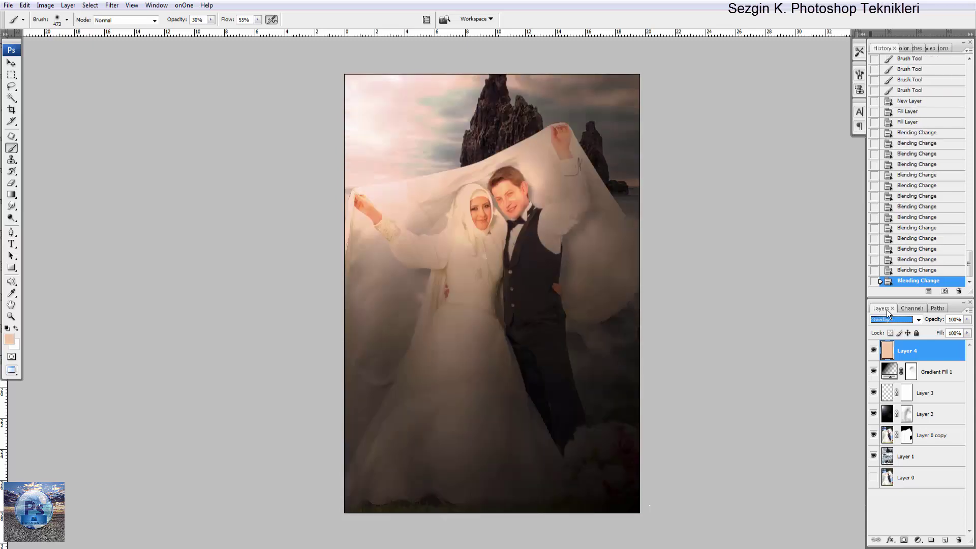
key(Up)
key(Up)
key(Up)
key(Up)
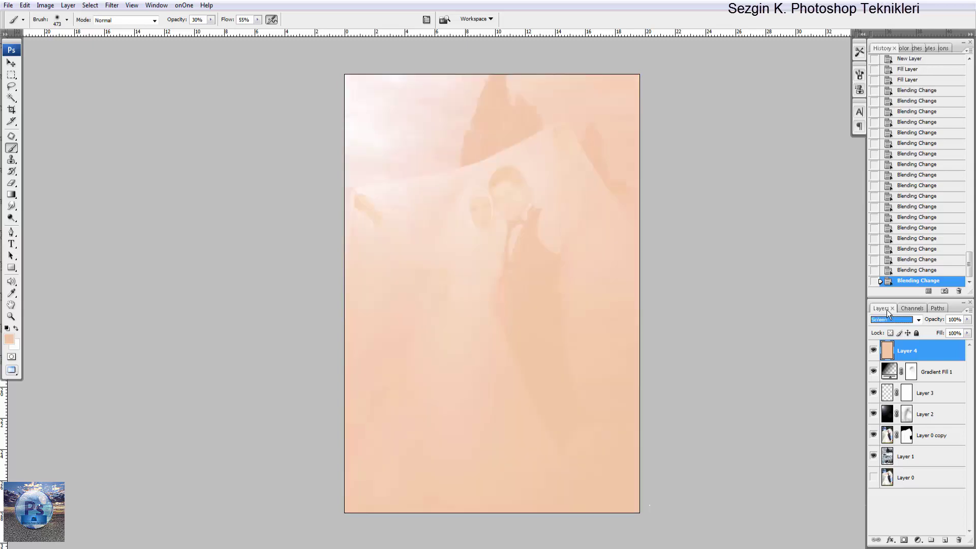
key(Up)
key(Up)
key(Up)
key(Up)
key(Up)
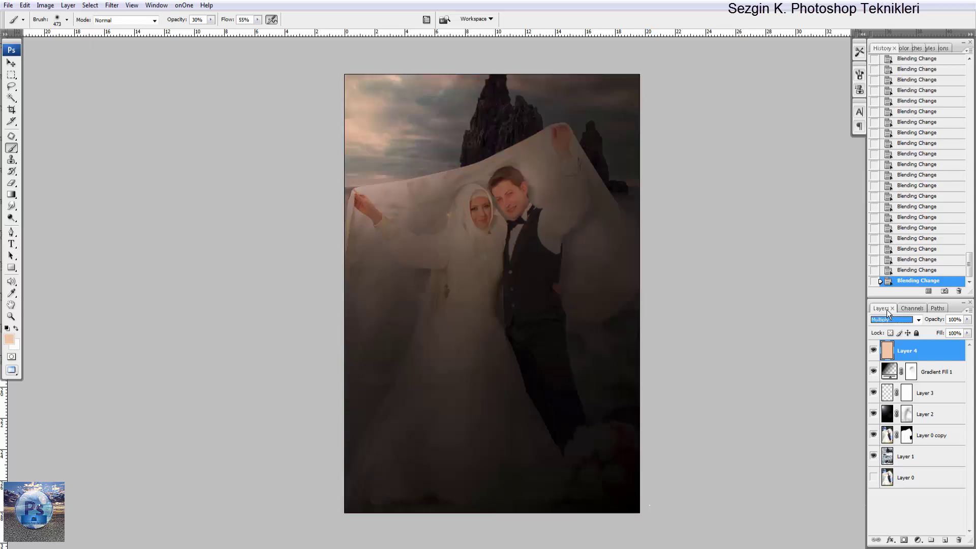
key(Up)
key(Up)
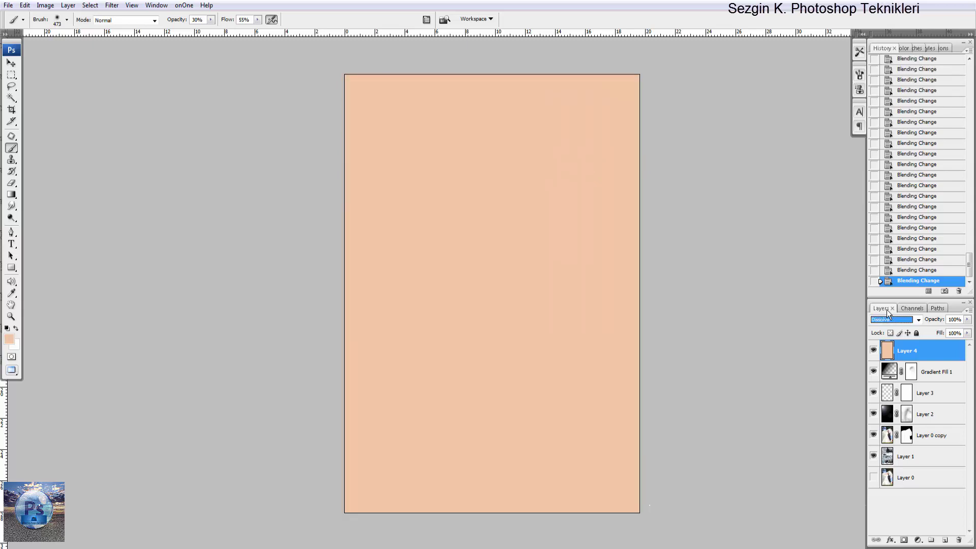
key(Down)
key(Up)
key(Down)
key(Down)
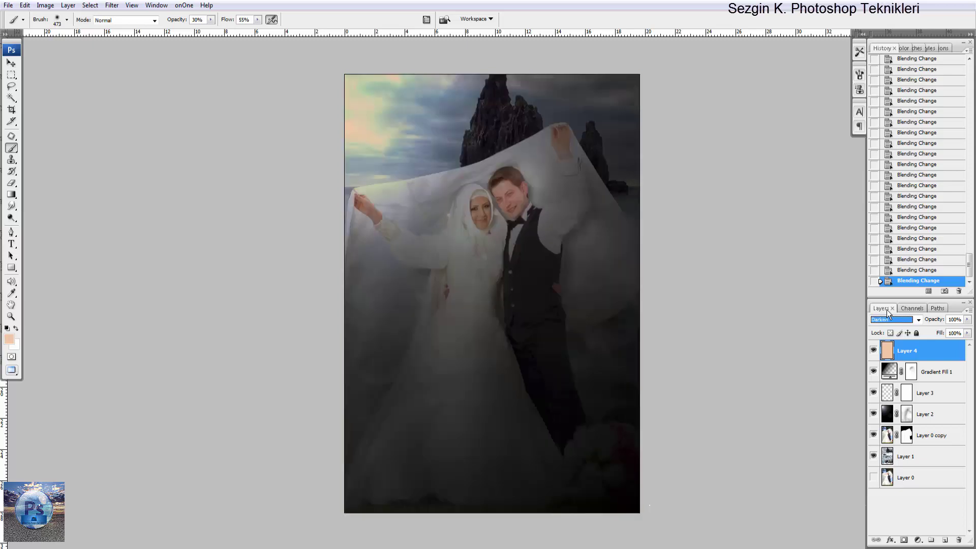
key(Down)
key(Up)
key(Down)
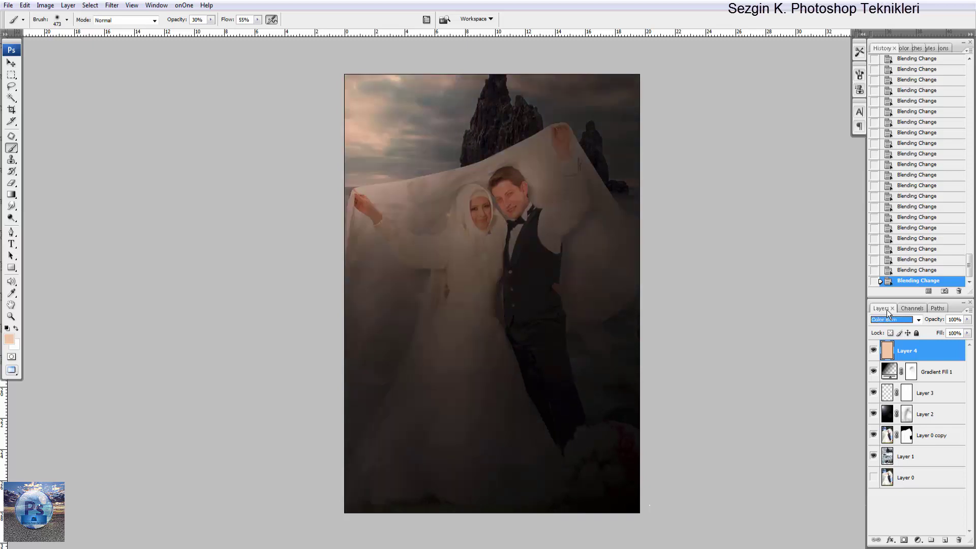
key(Down)
key(Down)
key(Up)
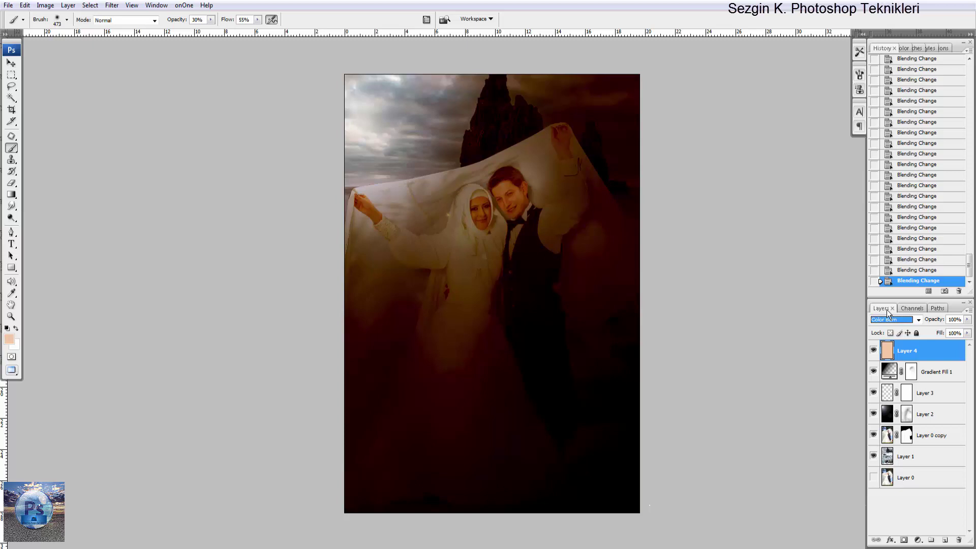
key(Down)
key(Up)
key(Up)
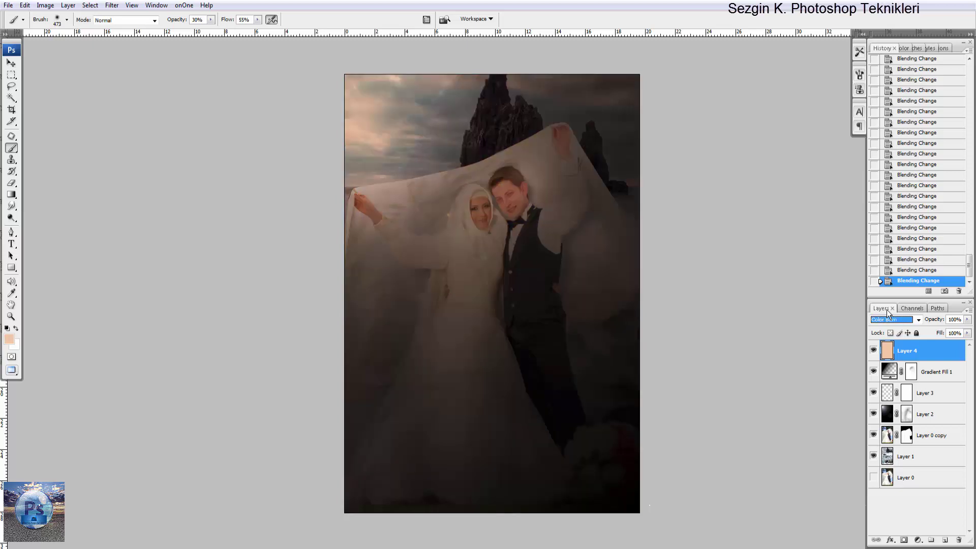
key(Down)
key(Down)
key(Down)
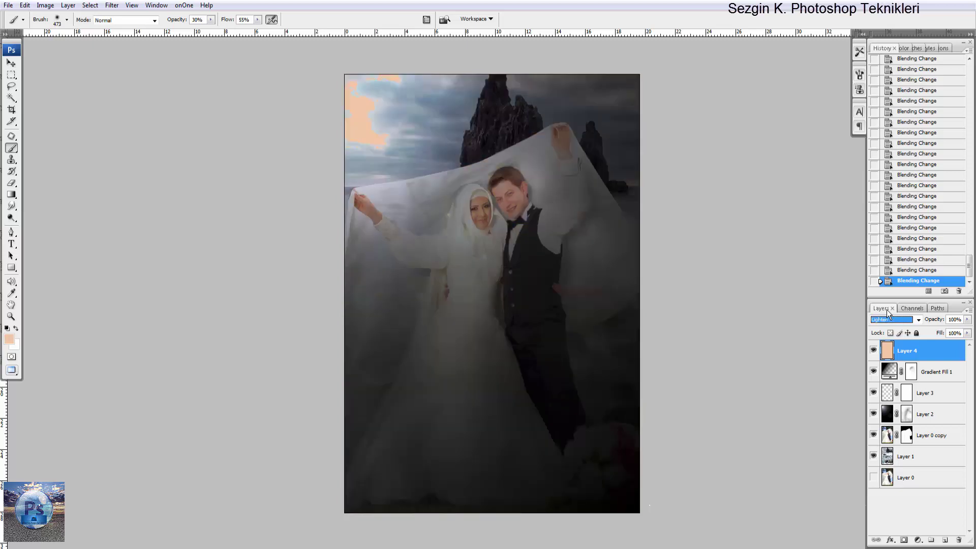
key(Down)
key(Down)
key(Down)
key(Down)
key(Down)
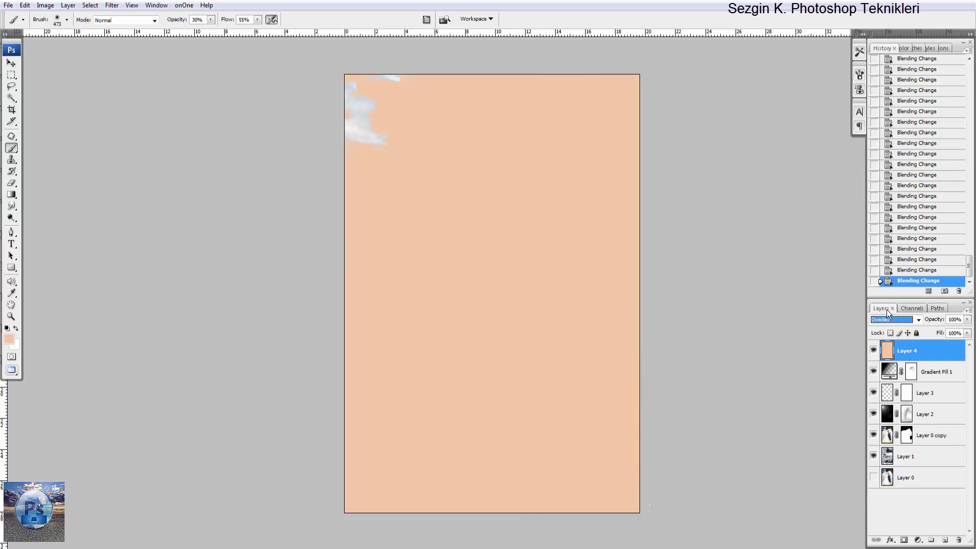
key(Down)
key(Down)
key(Down)
key(Down)
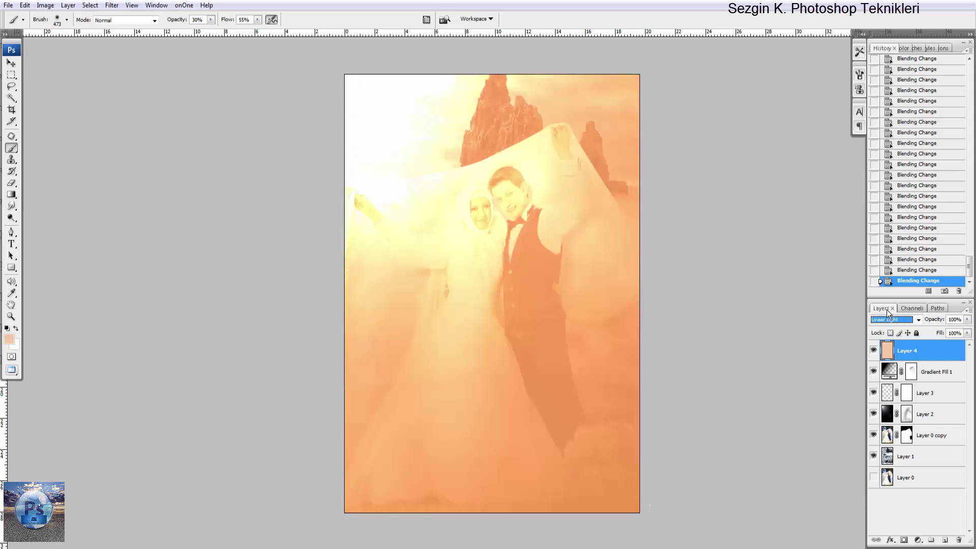
key(Down)
key(Down)
key(Down)
key(Down)
key(Down)
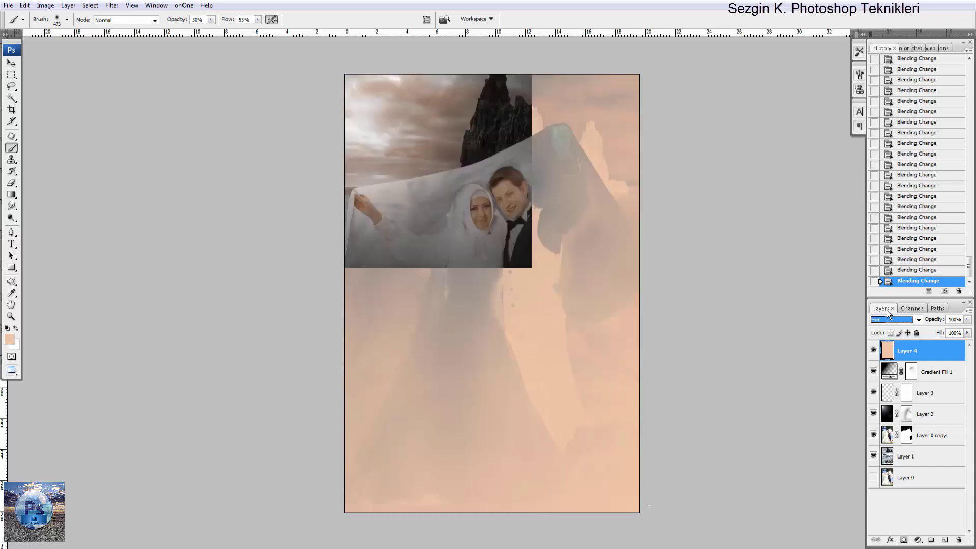
key(Down)
key(Down)
key(Down)
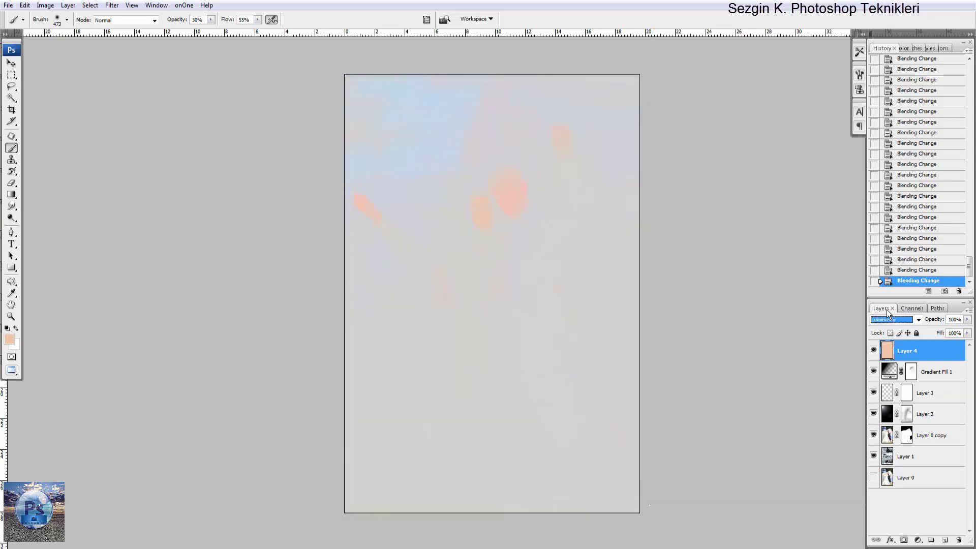
key(Up)
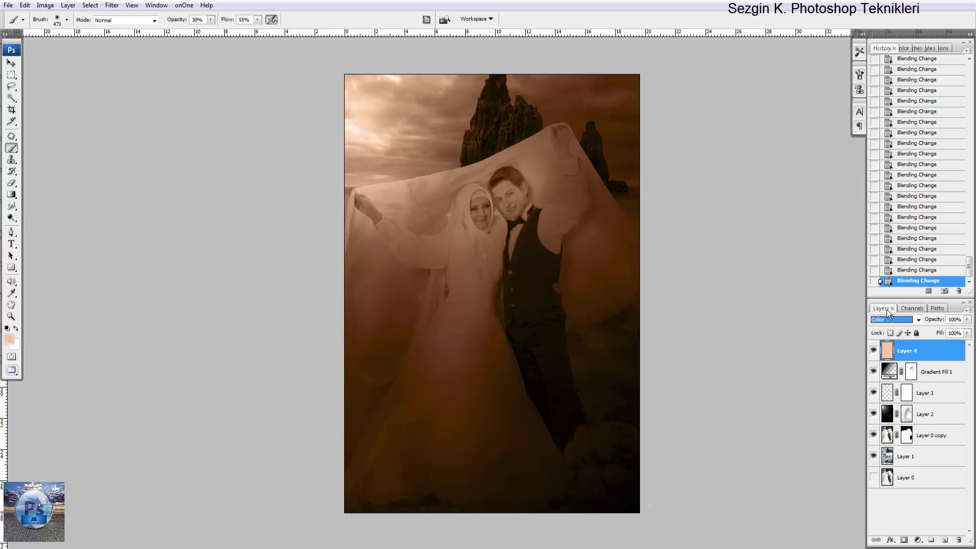
Drag Layer 2 above the peach Layer 4 and toggle its visibility to compare
click(893, 413)
drag(893, 413, 901, 348)
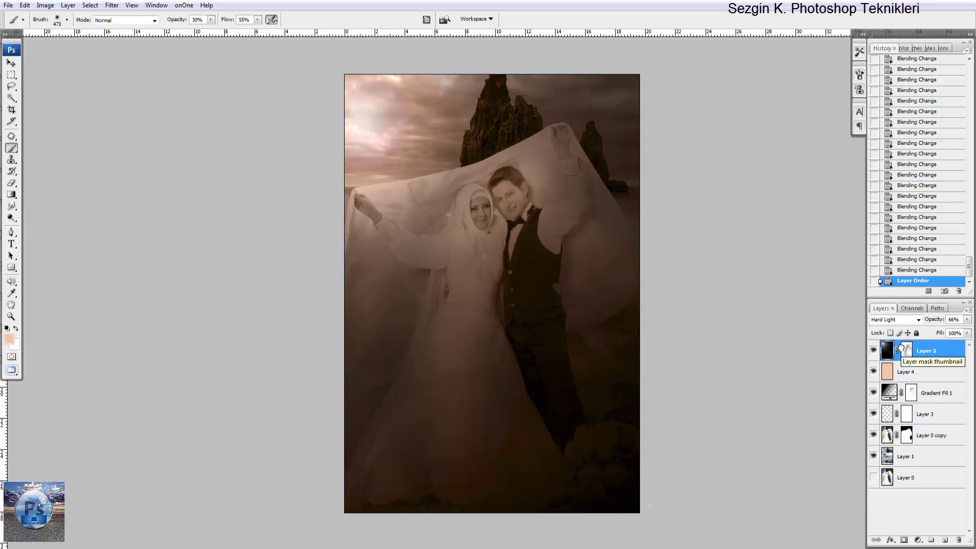
click(873, 351)
click(874, 351)
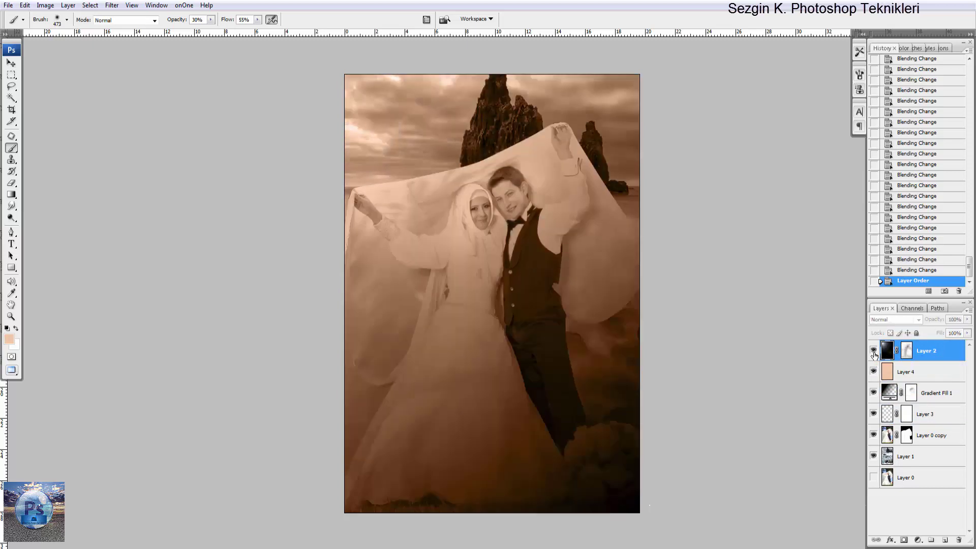
click(874, 350)
click(874, 351)
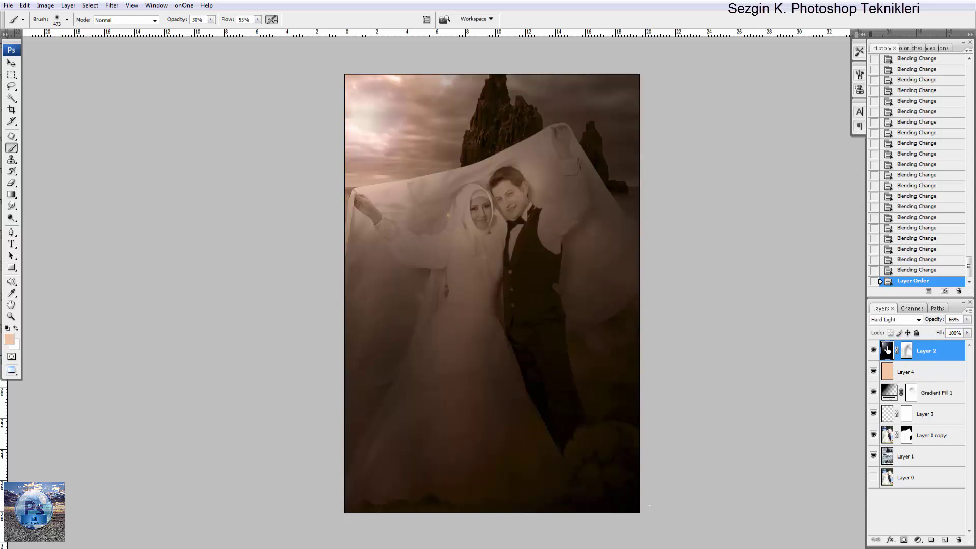
Dismiss Layer 2's context menu and reset the colours to black and white
right_click(887, 349)
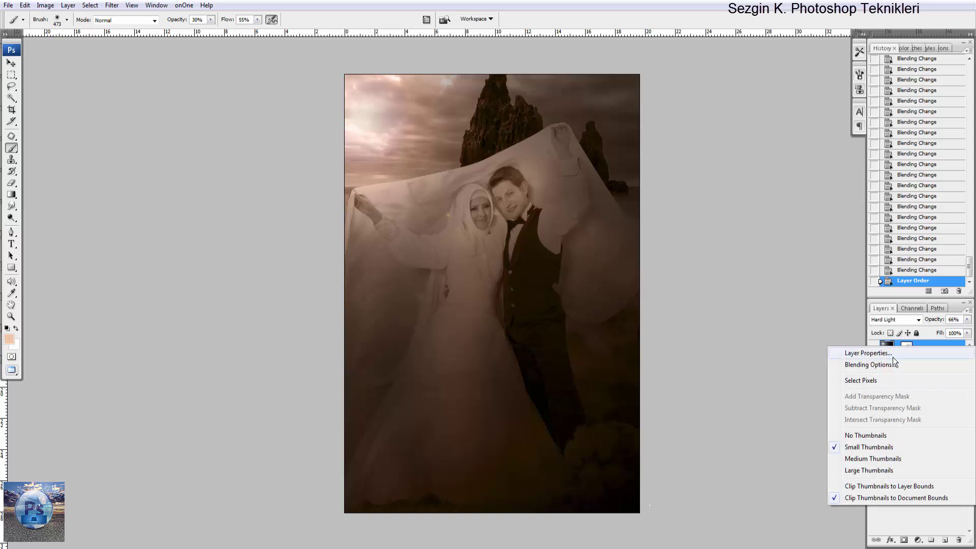
click(839, 322)
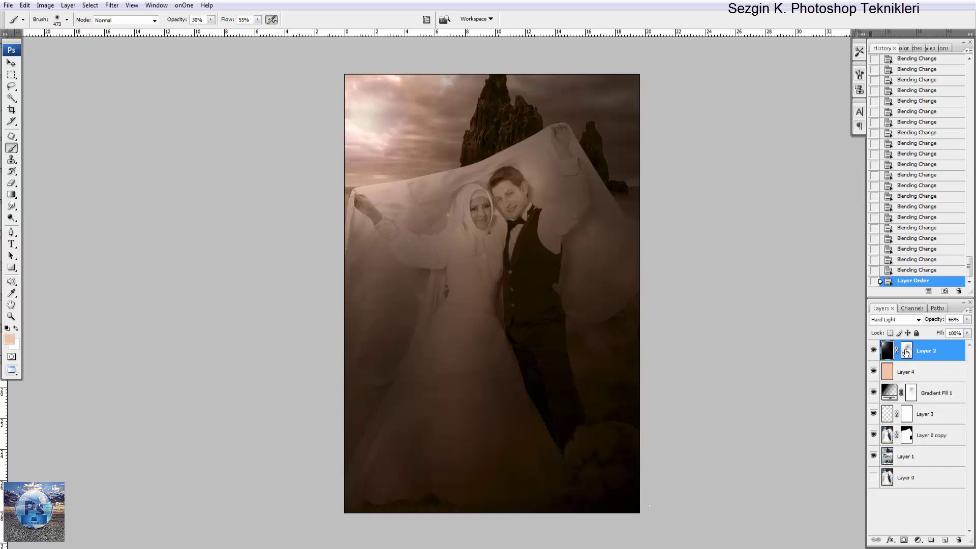
key(d)
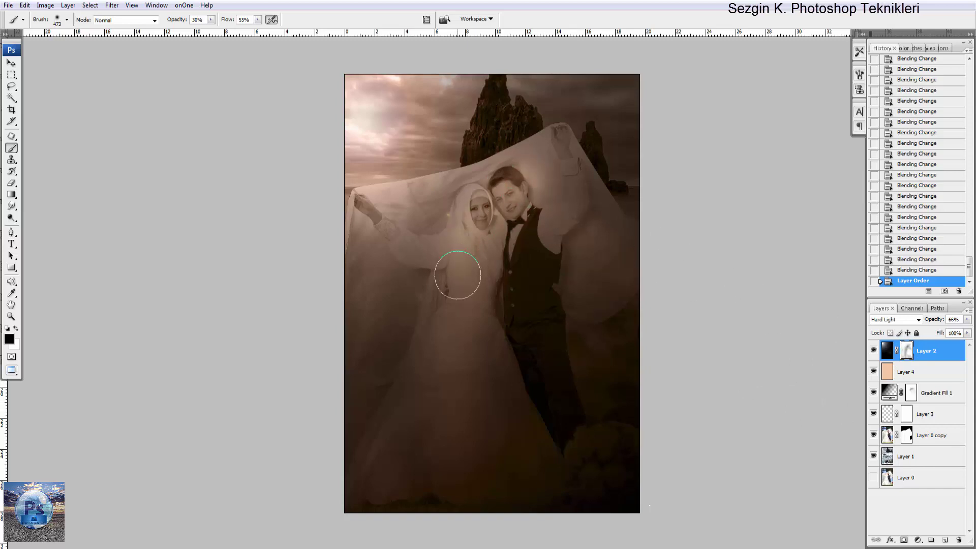
Paint light back onto the couple's faces and the bride's dress on Layer 2
mouse_move(508, 203)
mouse_down()
mouse_move(488, 200)
mouse_move(499, 204)
mouse_move(476, 396)
mouse_up()
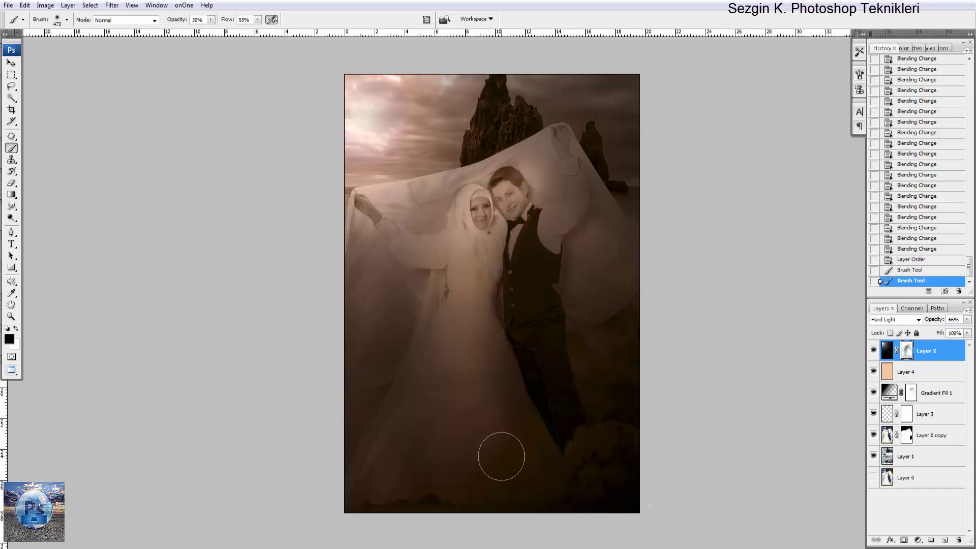
mouse_move(506, 297)
mouse_down()
mouse_move(484, 283)
mouse_move(524, 373)
mouse_move(664, 532)
mouse_move(575, 393)
mouse_up()
click(575, 393)
On Layer 4, paint white over the dress, undo the last stroke, then hide all effect layers
click(940, 371)
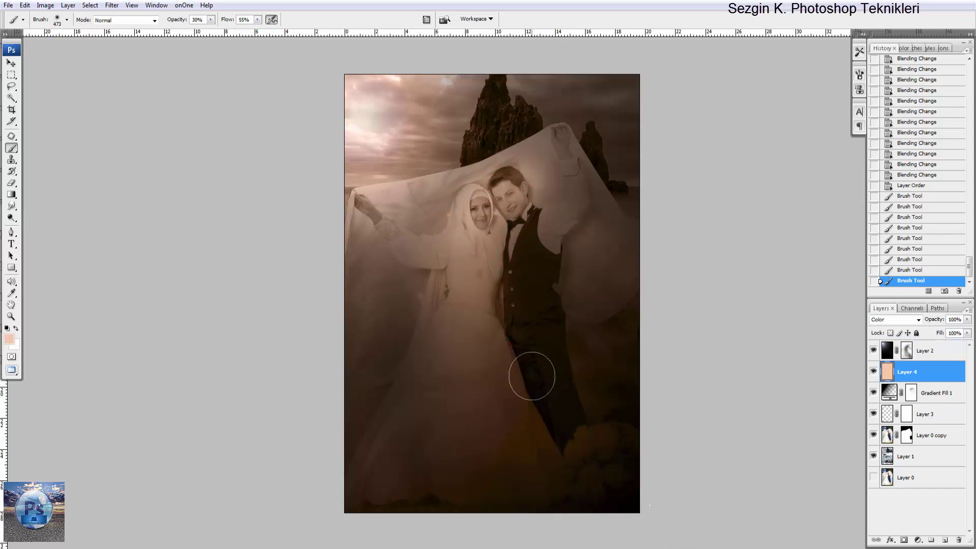
click(7, 328)
mouse_move(651, 399)
mouse_down()
mouse_move(628, 508)
mouse_move(557, 378)
mouse_up()
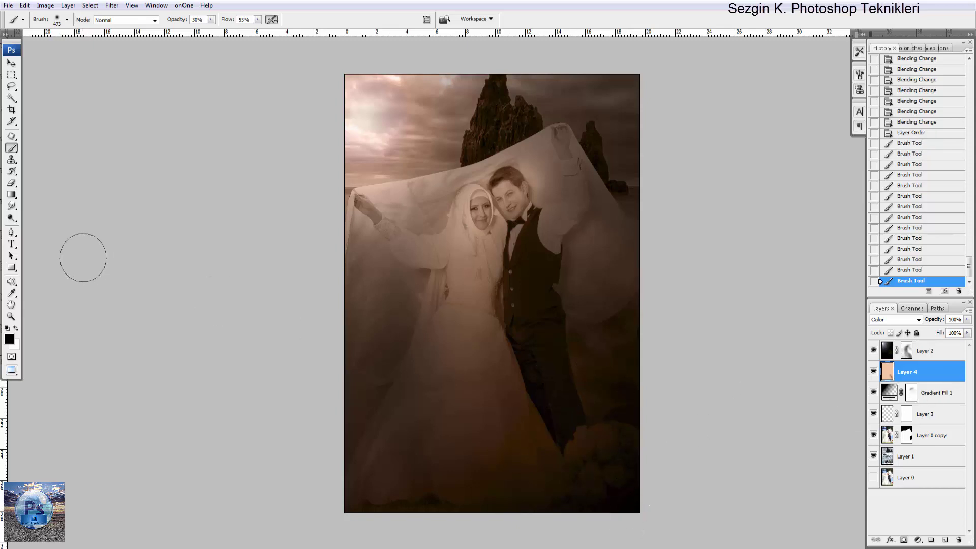
click(16, 328)
mouse_move(612, 447)
mouse_down()
mouse_move(518, 361)
mouse_move(560, 425)
mouse_move(468, 388)
mouse_move(407, 442)
mouse_move(468, 340)
mouse_move(442, 420)
mouse_up()
drag(403, 264, 421, 425)
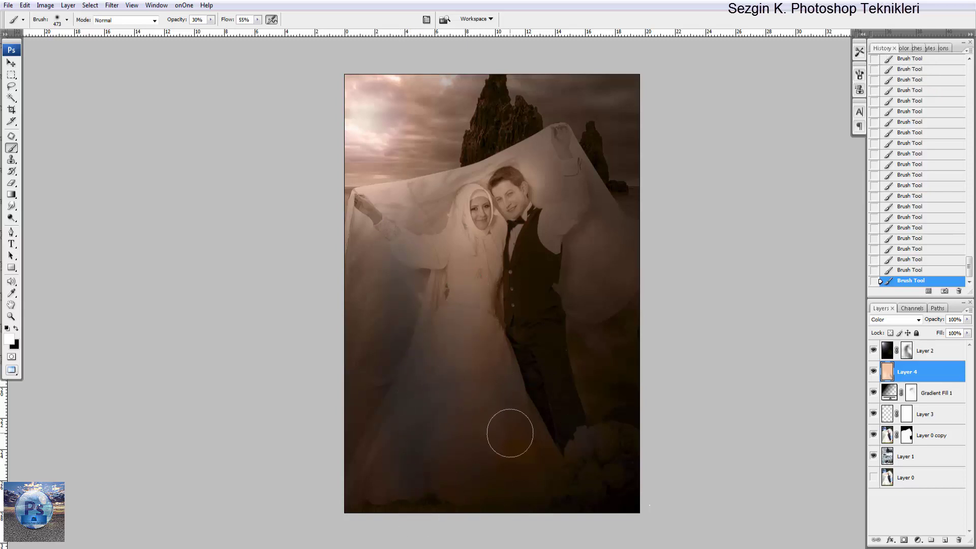
key(ctrl+alt+z)
key(ctrl+alt+z)
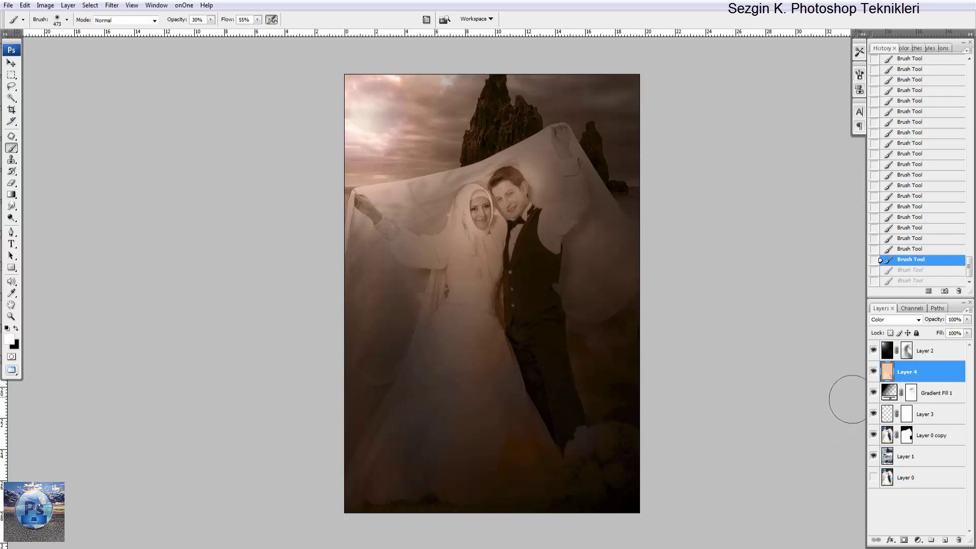
drag(874, 350, 871, 454)
click(873, 455)
click(874, 478)
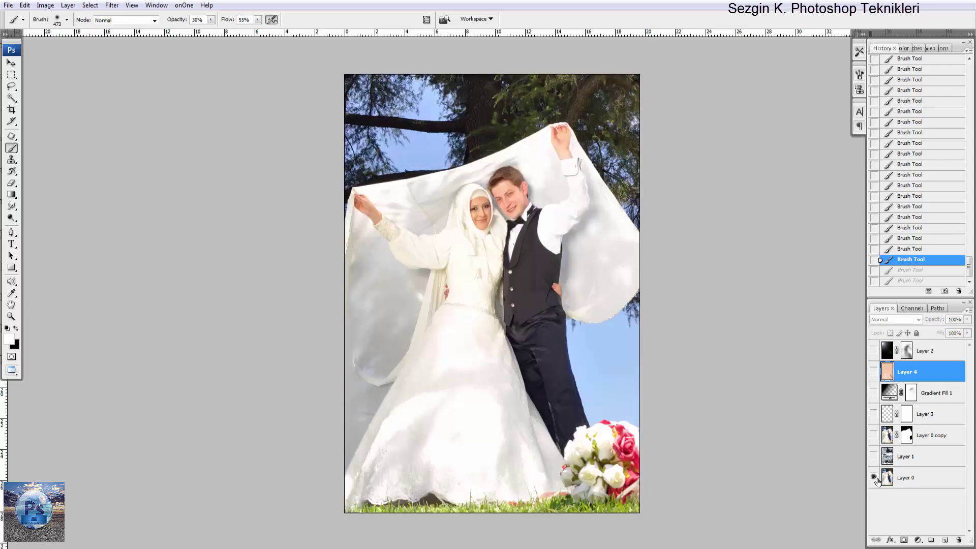
click(874, 456)
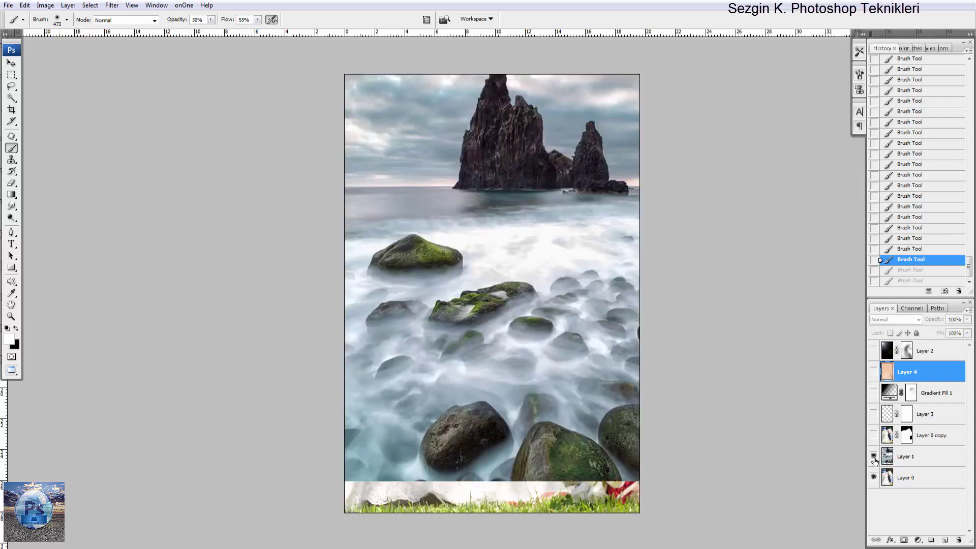
click(874, 458)
mouse_move(875, 458)
mouse_down()
mouse_move(875, 353)
mouse_move(874, 457)
mouse_up()
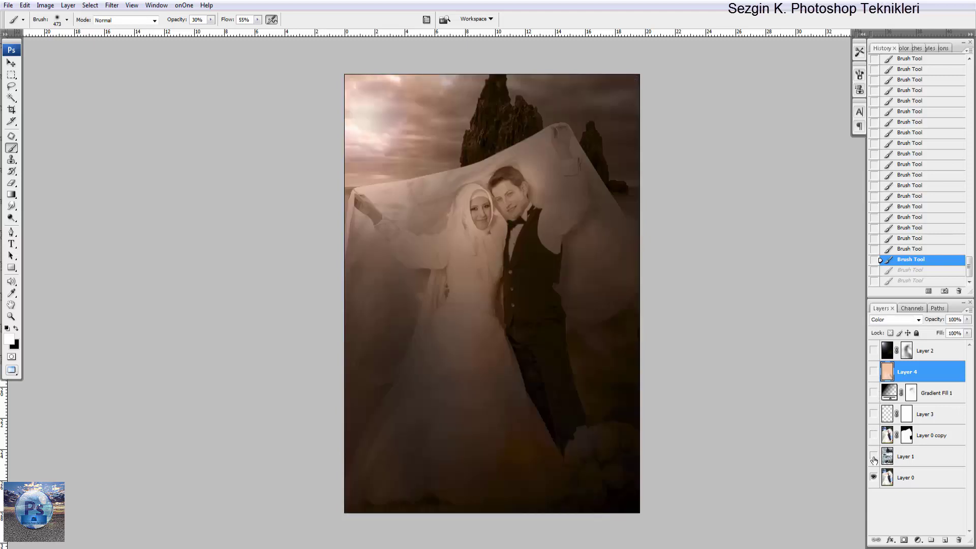
drag(874, 350, 873, 458)
click(881, 351)
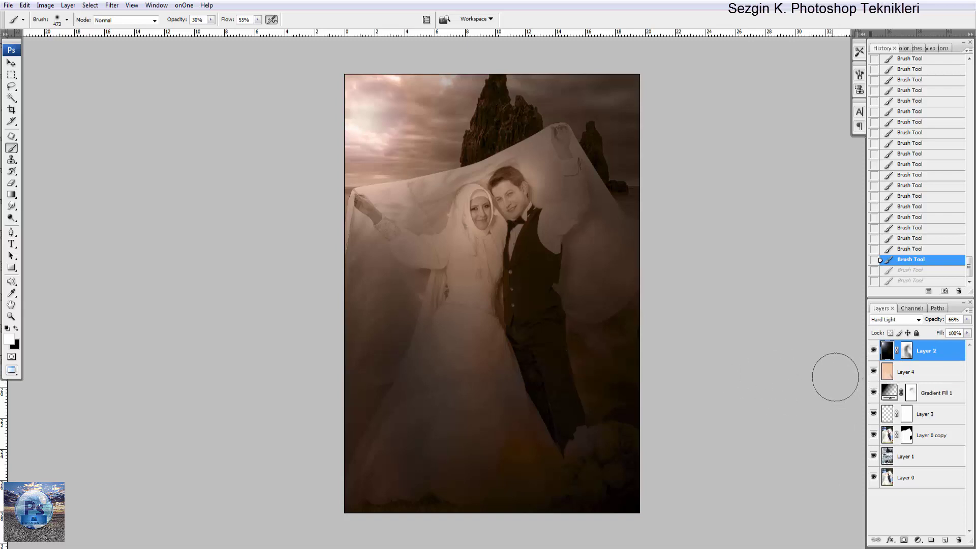
Delete Layer 2, Layer 4, Gradient Fill 1, Layer 3 and the seascape Layer 1
key(c)
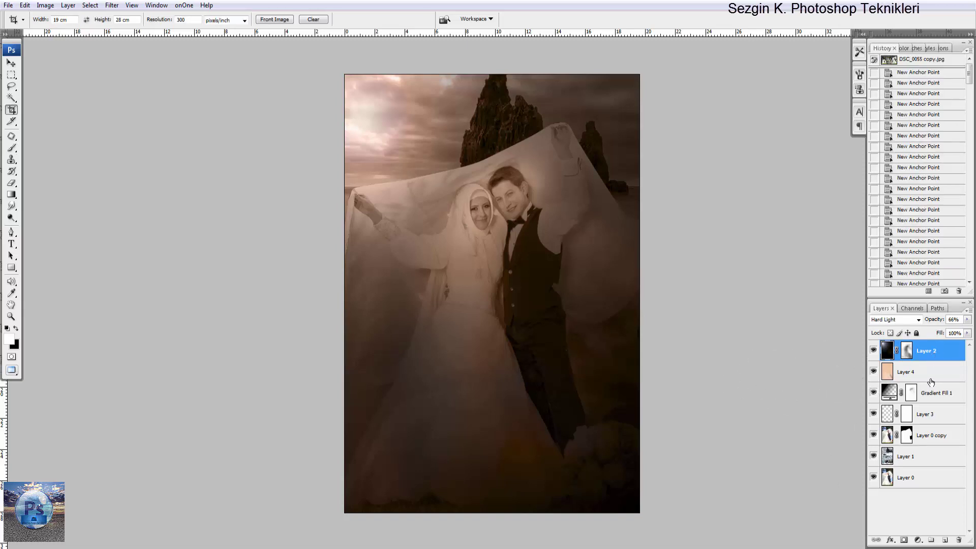
shift+click(930, 380)
shift+click(931, 417)
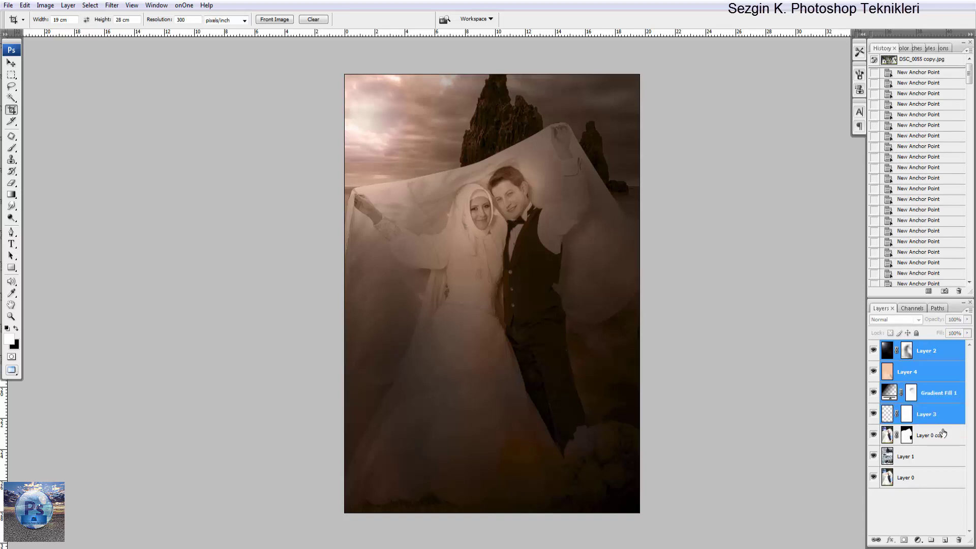
mouse_move(924, 418)
mouse_down()
mouse_move(966, 481)
mouse_move(959, 540)
mouse_up()
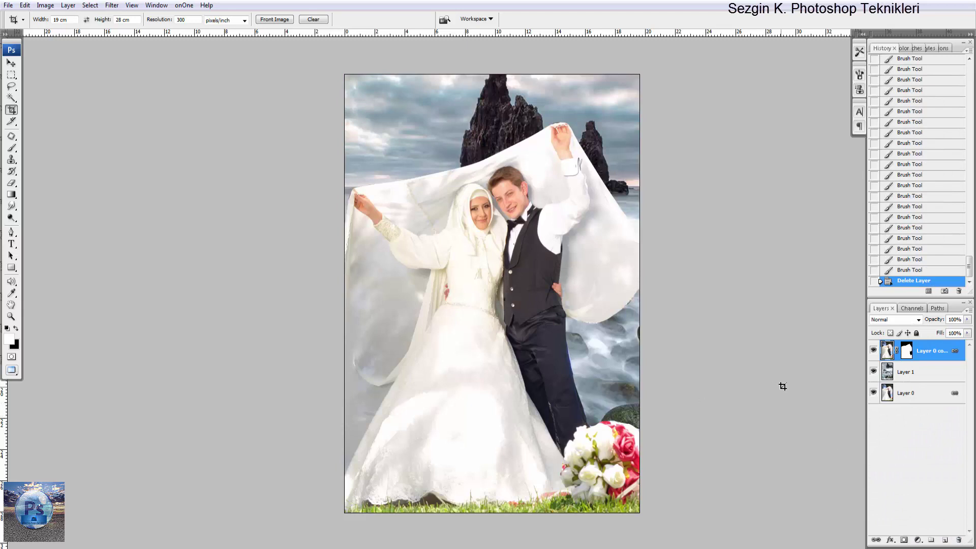
drag(909, 373, 958, 541)
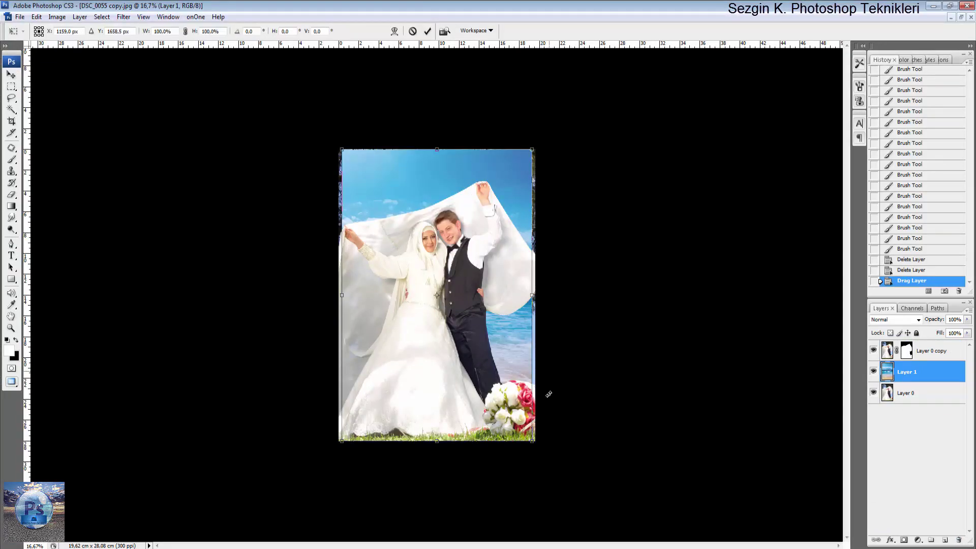
Scale up the beach backdrop around its centre, change screen mode, and Free Transform the grass layer
drag(531, 437, 575, 506)
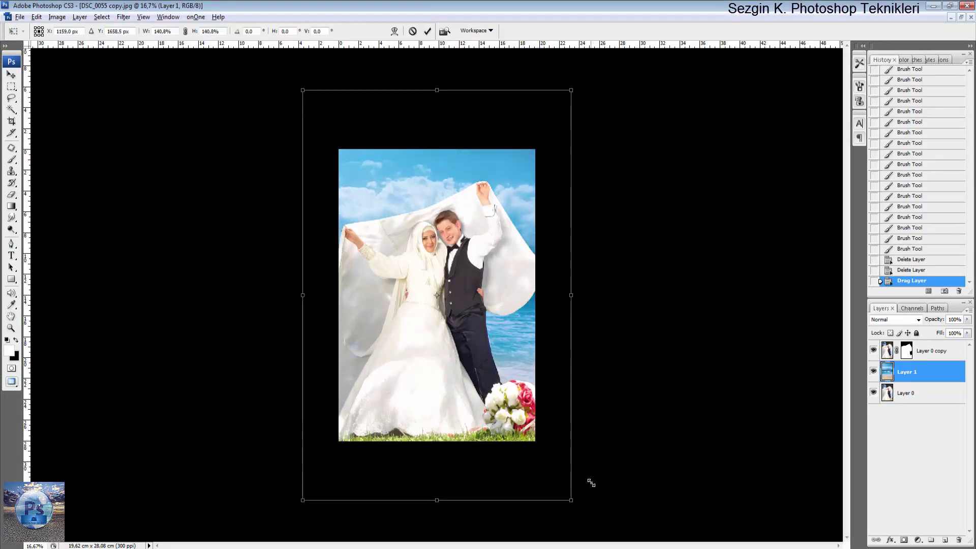
key(Return)
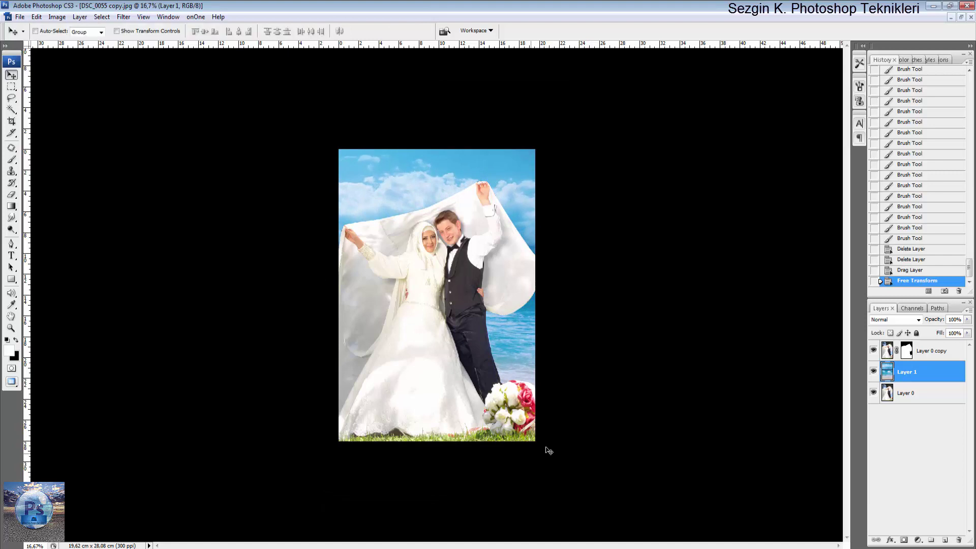
key(f)
key(f)
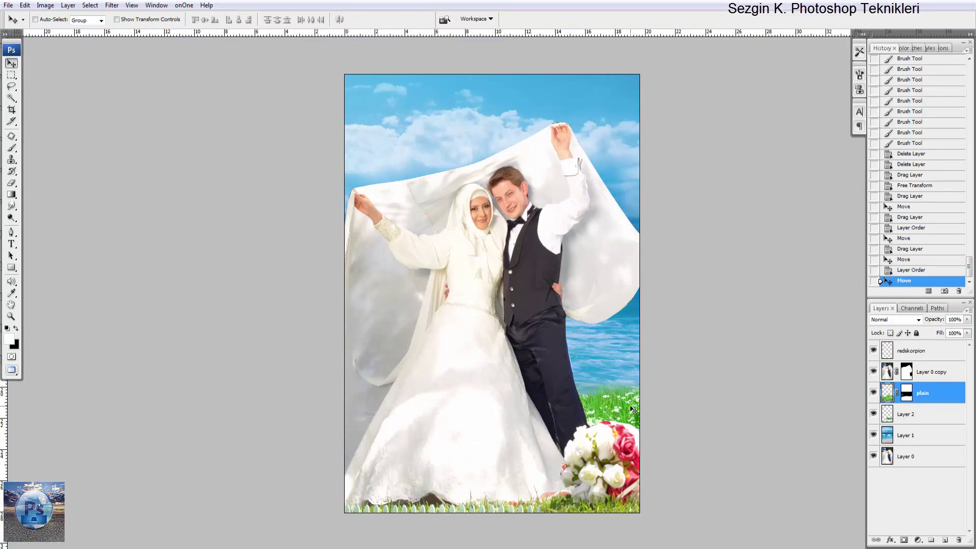
key(ctrl+t)
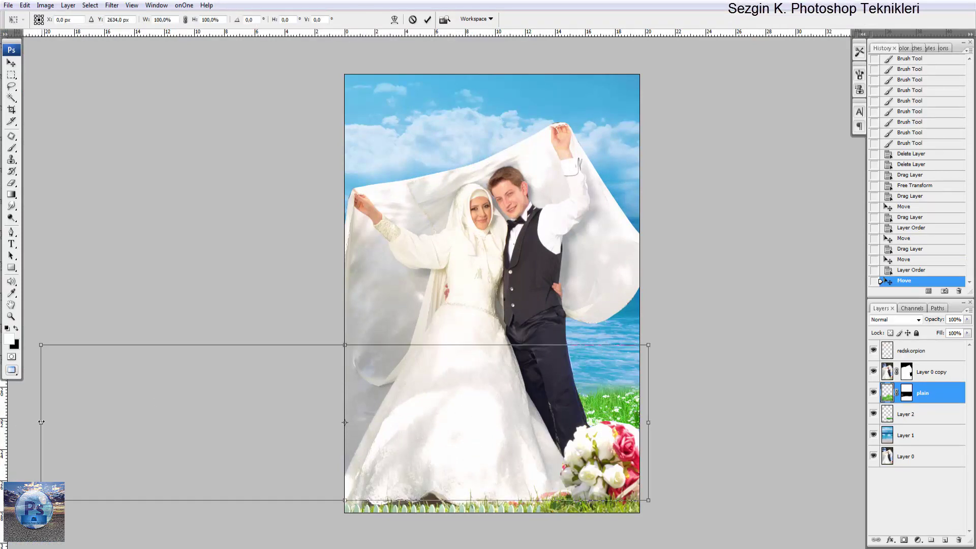
Narrow the grass layer from the left, raise it into the lower right, and apply the transform
mouse_move(41, 422)
mouse_down()
mouse_move(333, 426)
mouse_move(315, 426)
mouse_up()
mouse_move(418, 433)
mouse_down()
mouse_move(415, 395)
mouse_move(489, 418)
mouse_up()
key(Return)
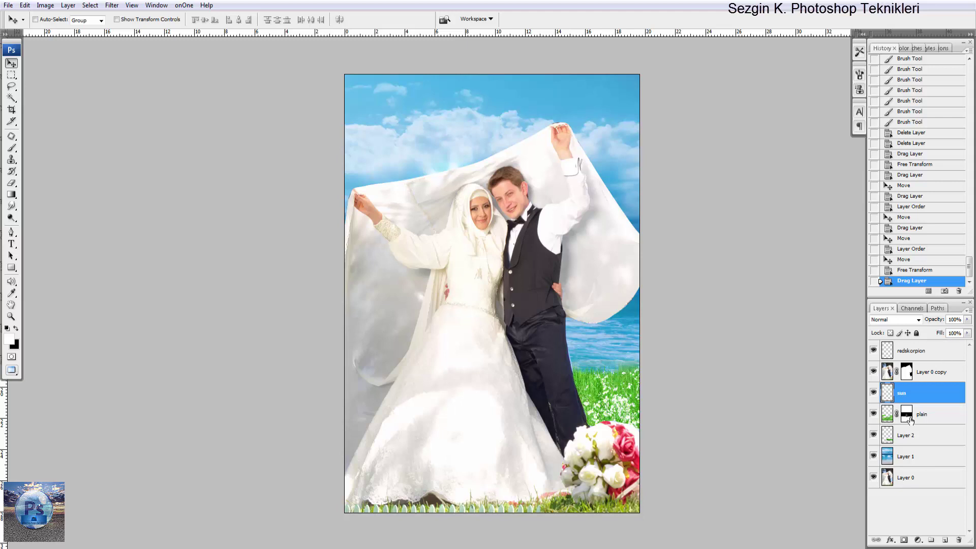
Move the sun layer to the top of the stack and drag the glow toward the upper-left sky
drag(901, 400, 901, 346)
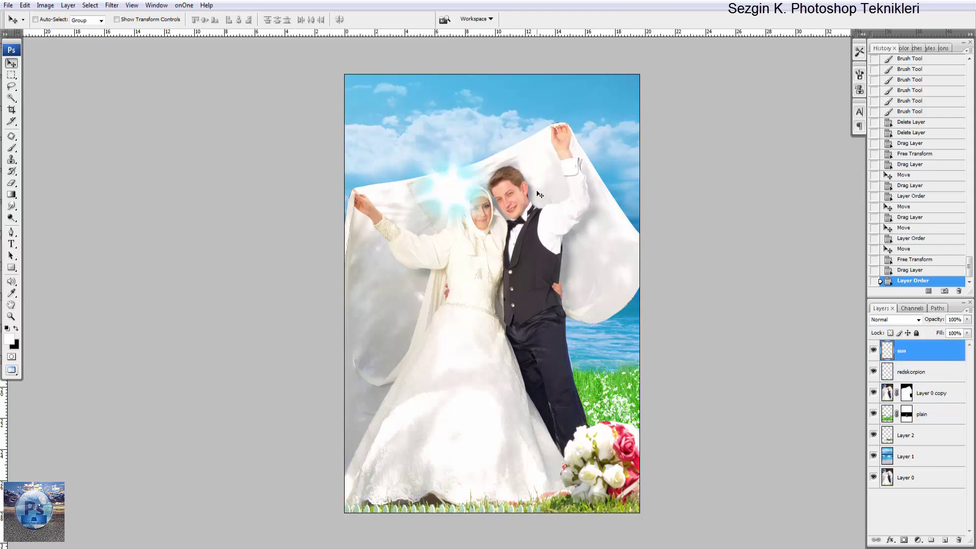
mouse_move(466, 206)
mouse_down()
mouse_move(417, 119)
mouse_move(623, 112)
mouse_up()
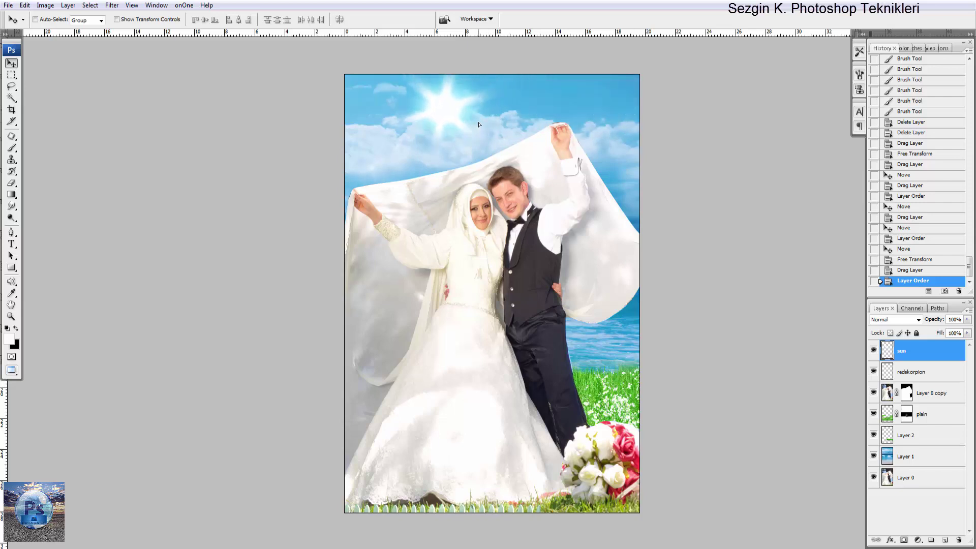
drag(623, 112, 486, 122)
Rotate and enlarge the sun flare in the upper-left corner and apply the transformation
key(ctrl+t)
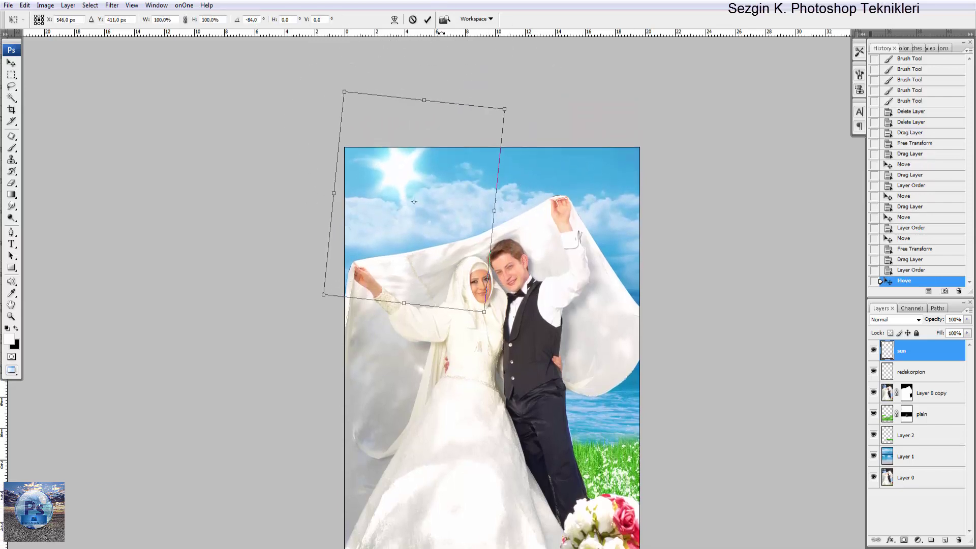
drag(585, 136, 461, 41)
mouse_move(414, 198)
mouse_down()
mouse_move(407, 210)
mouse_move(391, 208)
mouse_move(373, 175)
mouse_up()
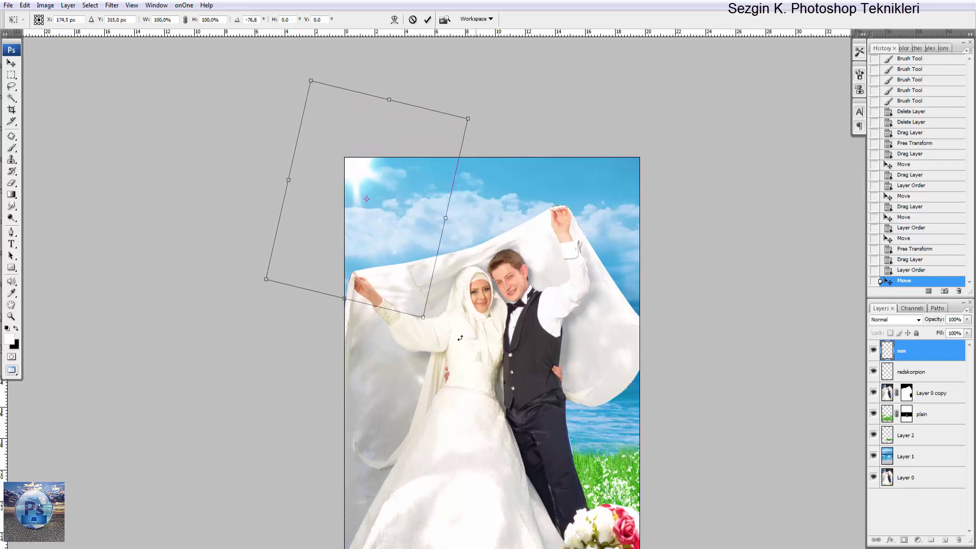
drag(425, 317, 483, 416)
mouse_move(440, 361)
mouse_down()
mouse_move(413, 321)
mouse_move(420, 328)
mouse_up()
key(Return)
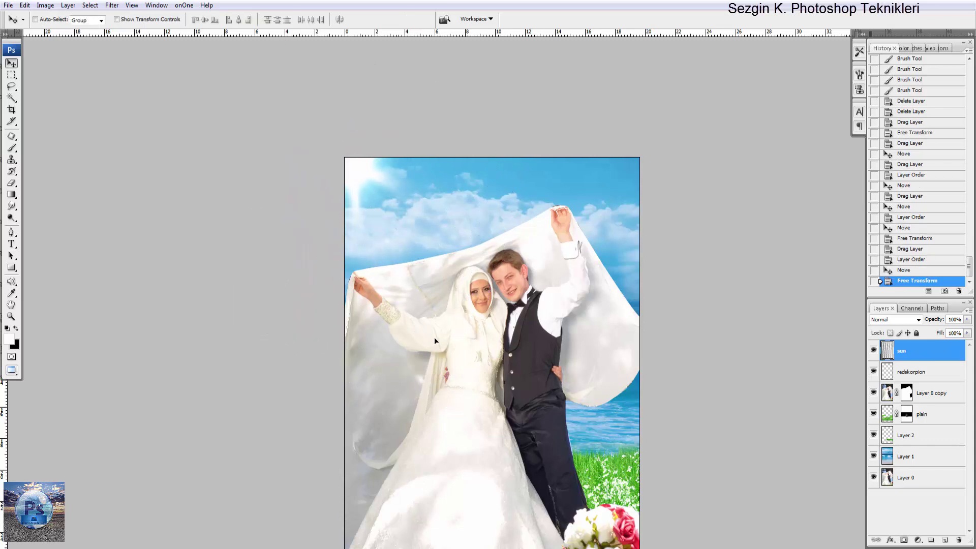
key(ctrl+minus)
drag(550, 384, 555, 339)
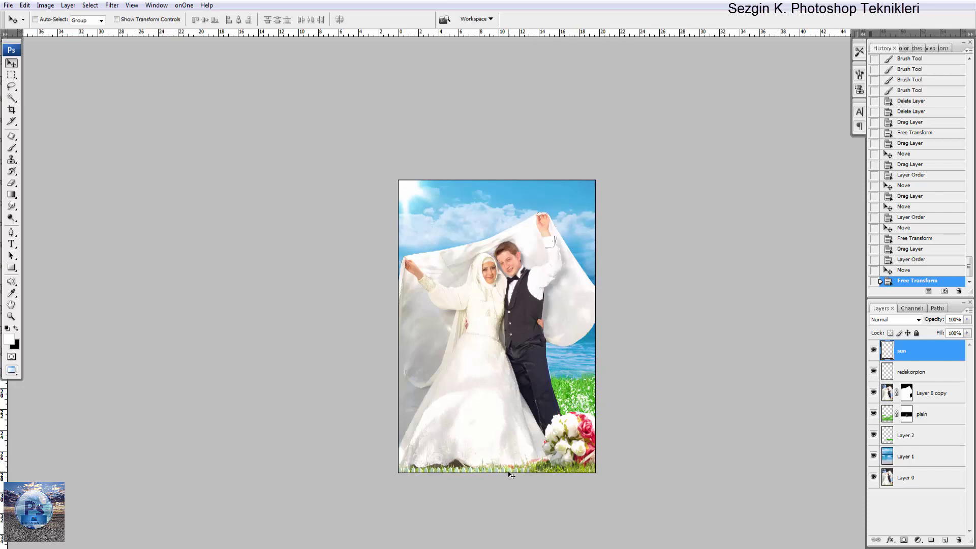
Alt-drag a shifted copy of the redskorpion grass strip and add empty Layer 3 above it
key(alt+bracketleft)
mouse_move(497, 475)
mouse_down()
mouse_move(573, 482)
mouse_move(611, 501)
mouse_up()
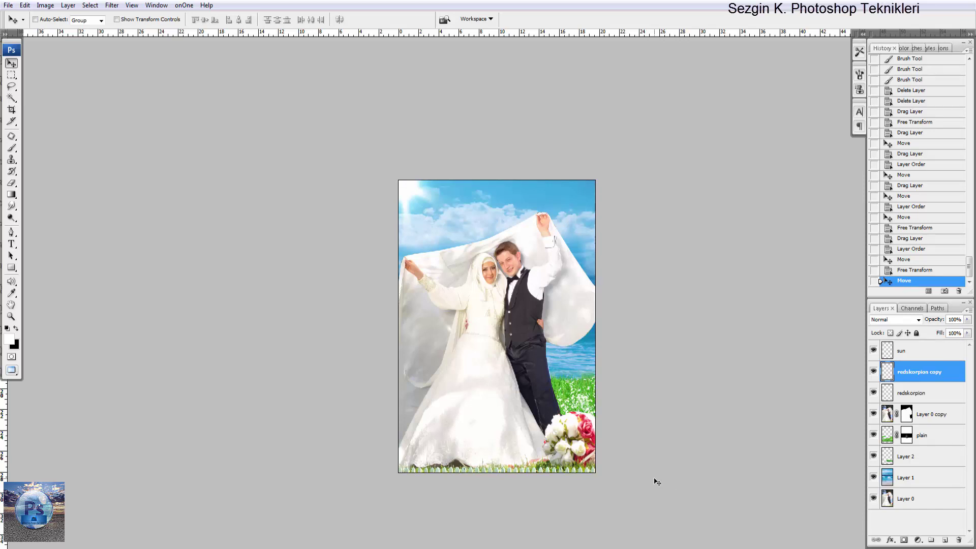
click(900, 350)
click(912, 374)
click(945, 540)
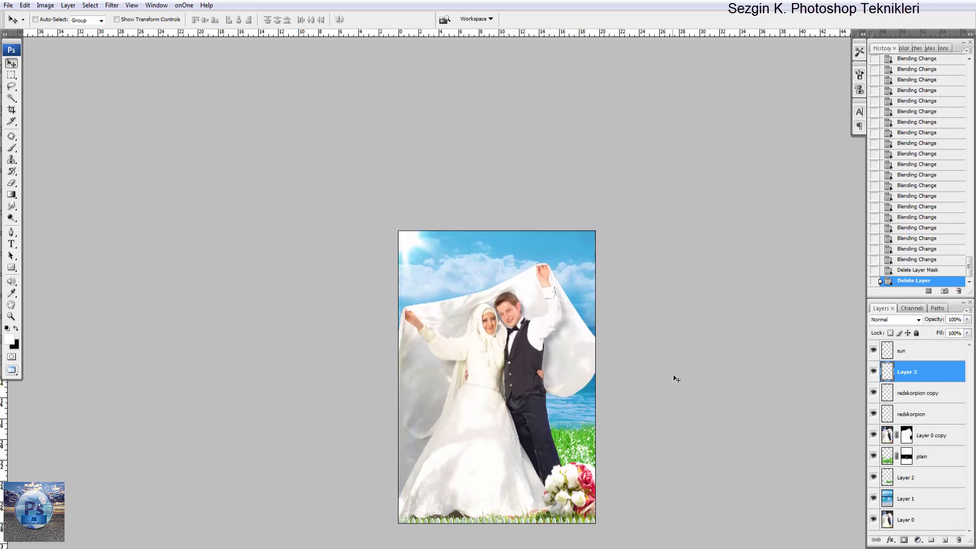
scroll(676, 375, down, 1)
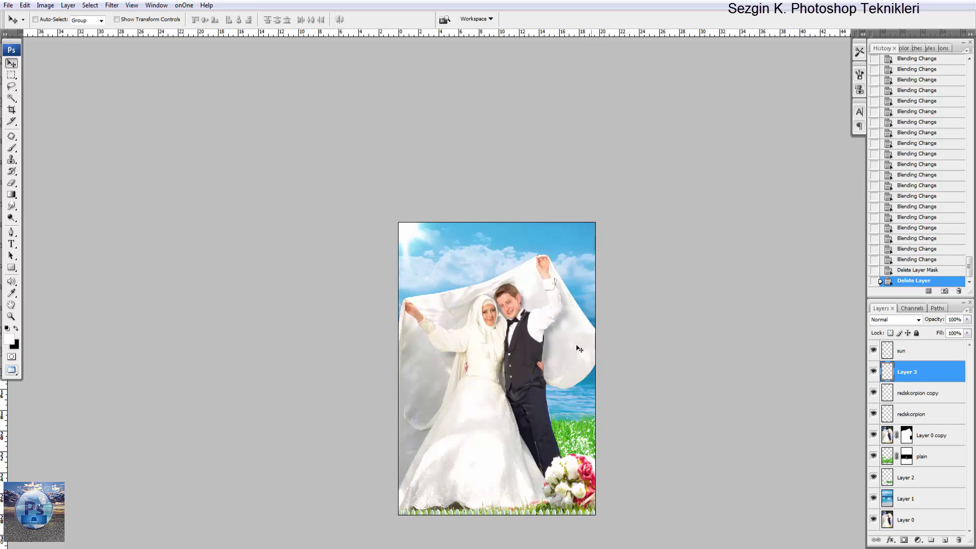
Add Layer 4 and fill it entirely with pale yellow #f6e0a6
click(945, 540)
key(i)
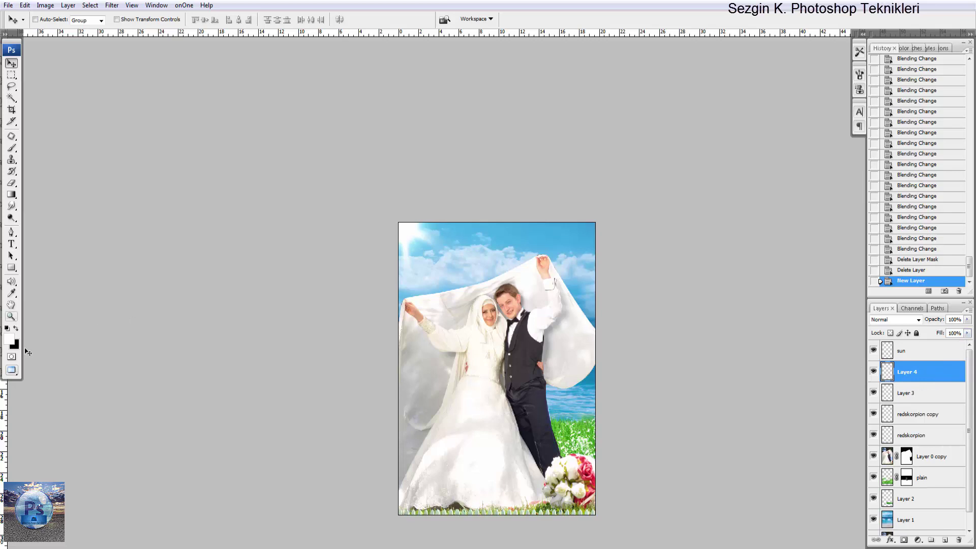
click(10, 339)
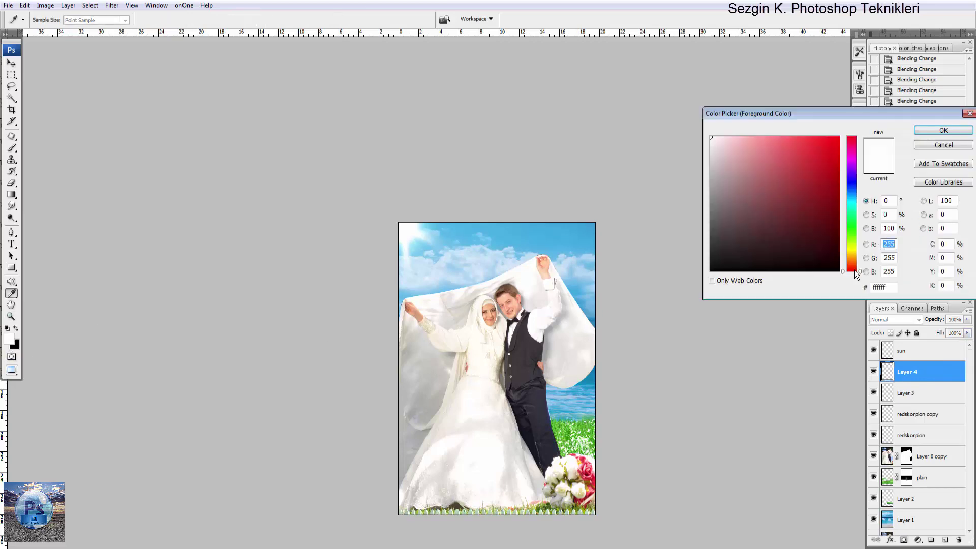
click(851, 255)
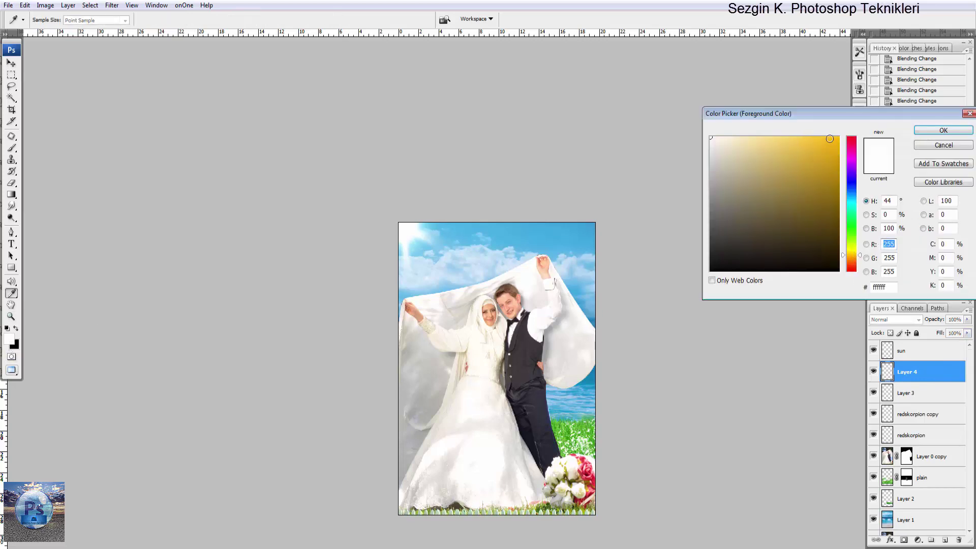
click(752, 141)
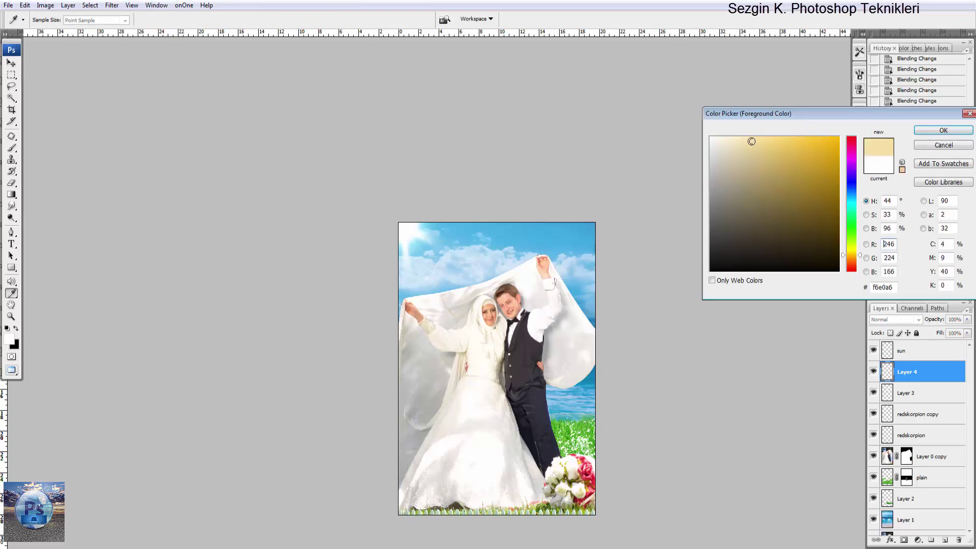
key(Return)
key(ctrl+BackSpace)
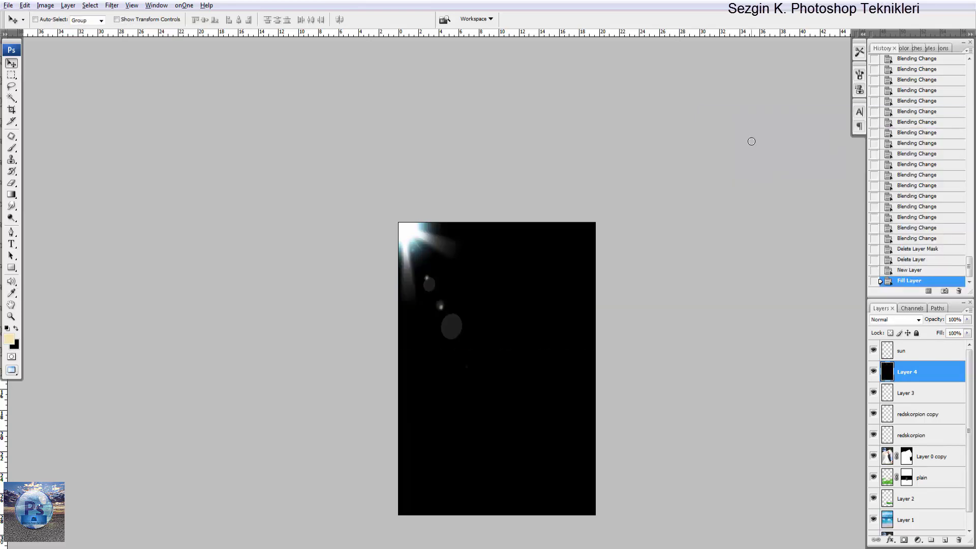
key(alt+BackSpace)
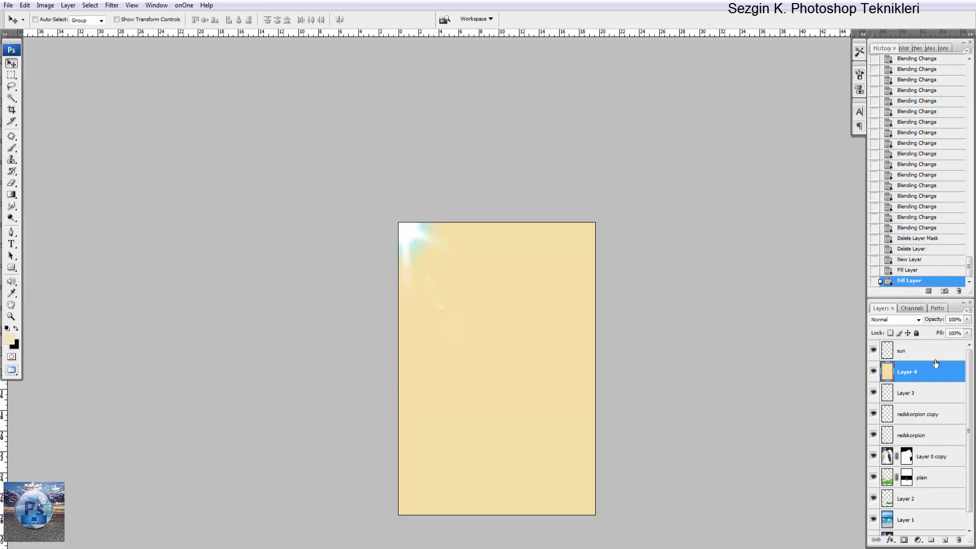
Keep Layer 4's blend mode at Normal and drag its opacity down to 48%
click(919, 320)
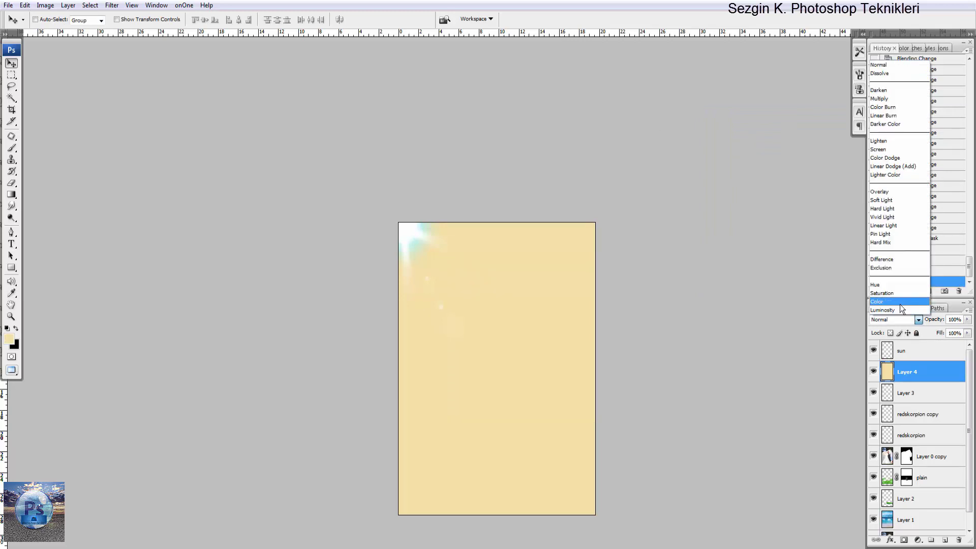
click(959, 319)
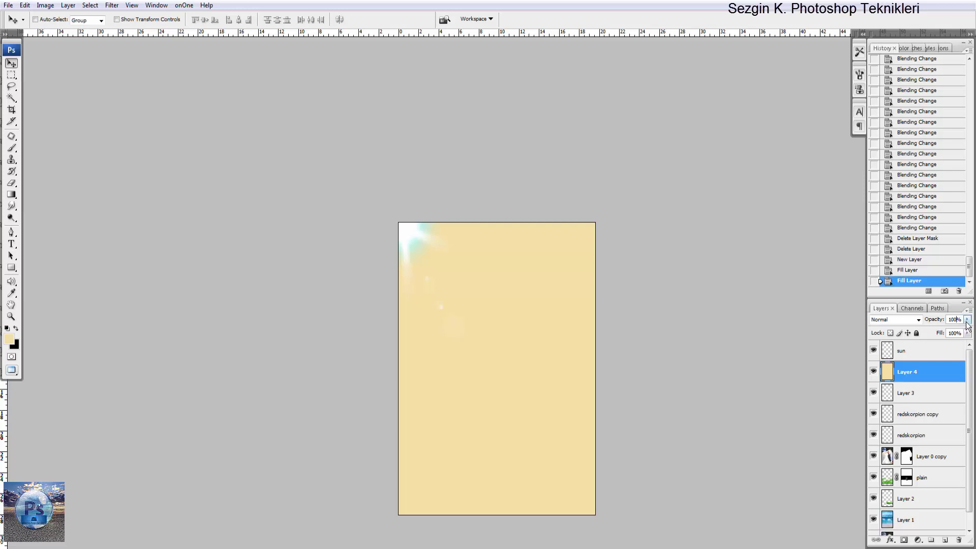
click(967, 320)
drag(966, 332, 934, 331)
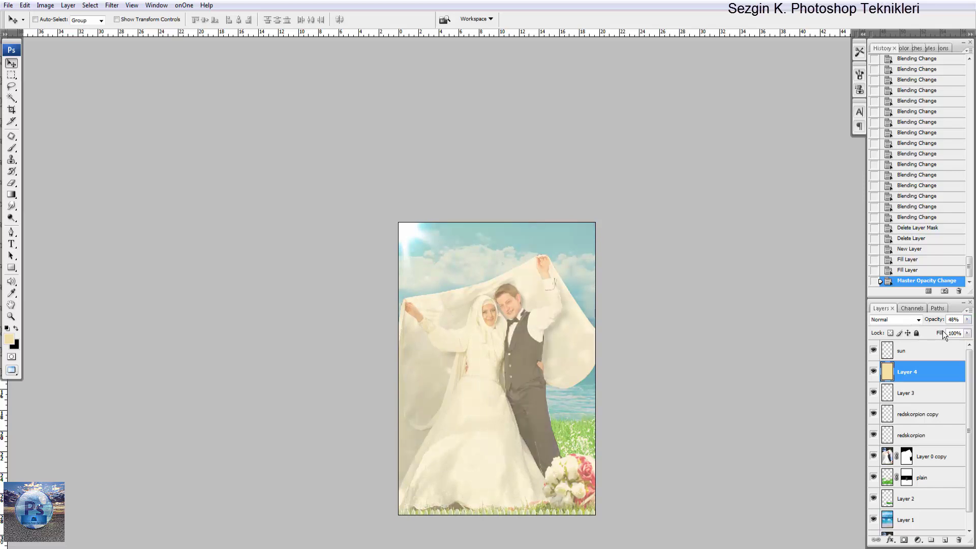
drag(943, 331, 943, 331)
Switch to the Eraser and make its brush much larger
key(e)
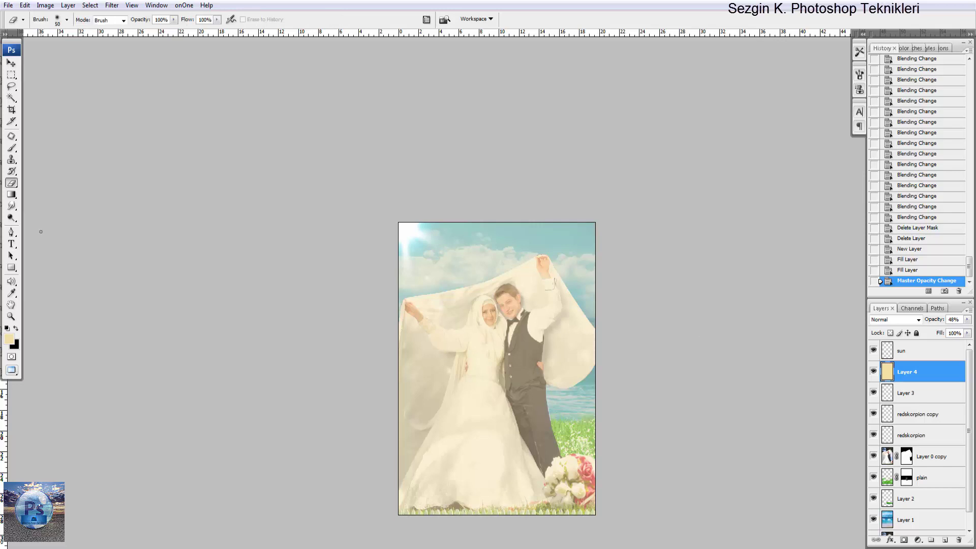
right_click(16, 186)
click(44, 186)
right_click(432, 249)
click(535, 272)
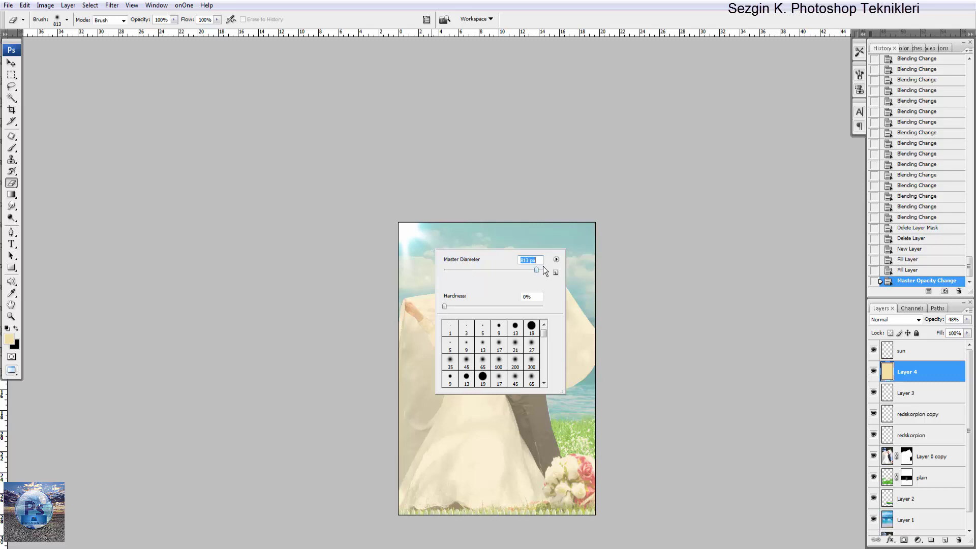
Cycle Layer 4 through the blend modes and commit Linear Burn
click(899, 318)
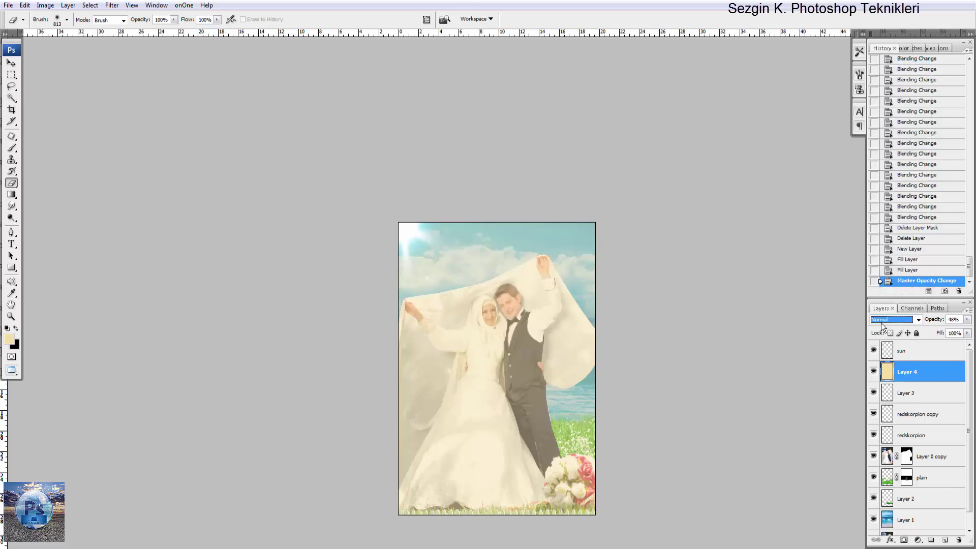
key(Down)
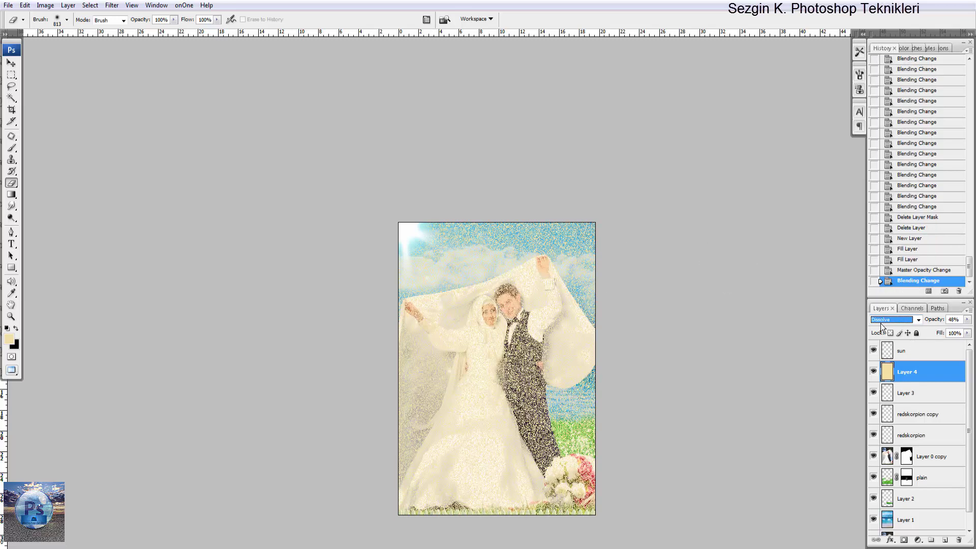
key(Down)
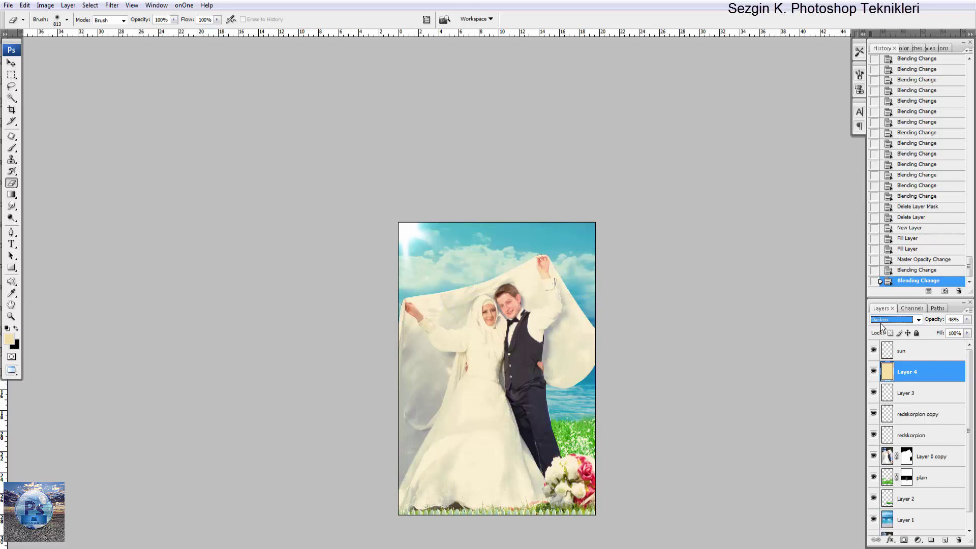
key(Down)
key(Up)
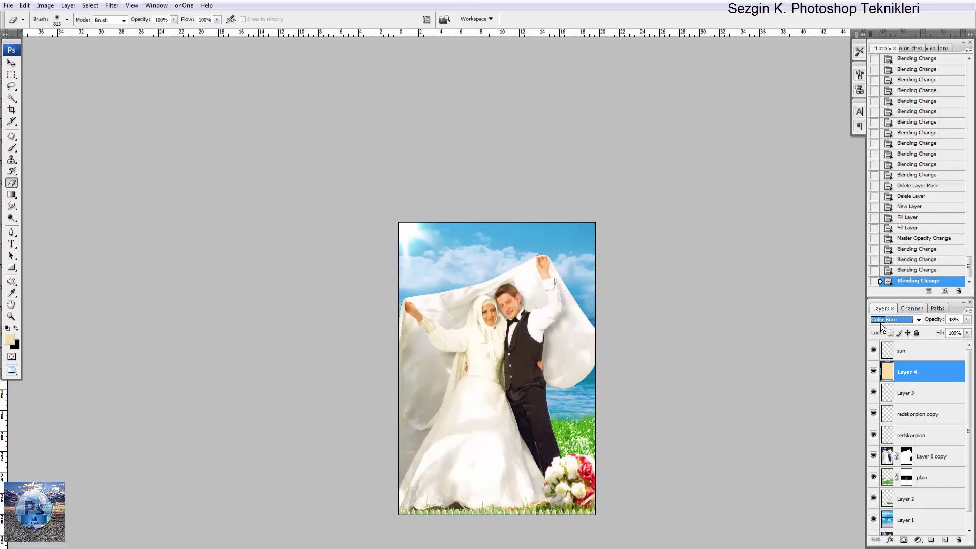
key(Down)
key(Down)
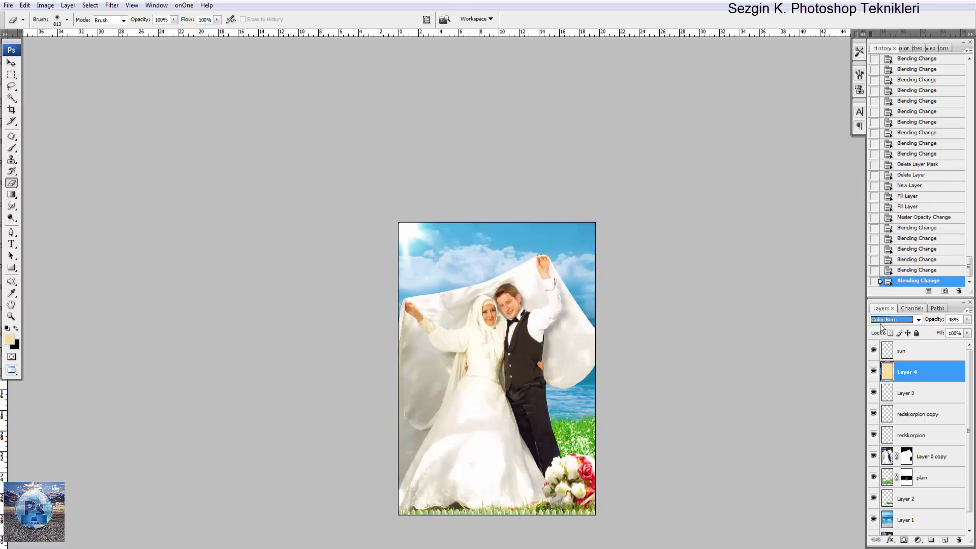
key(Down)
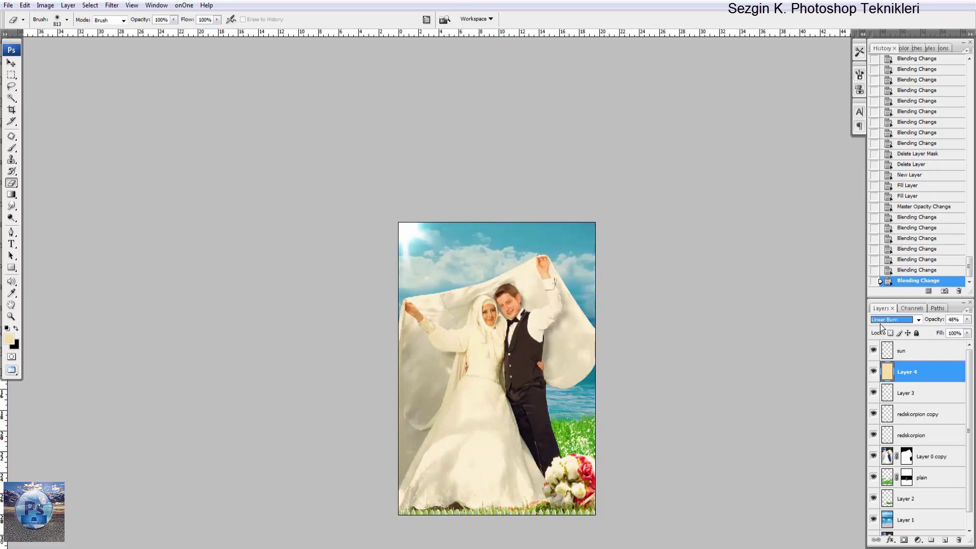
key(Down)
key(Down)
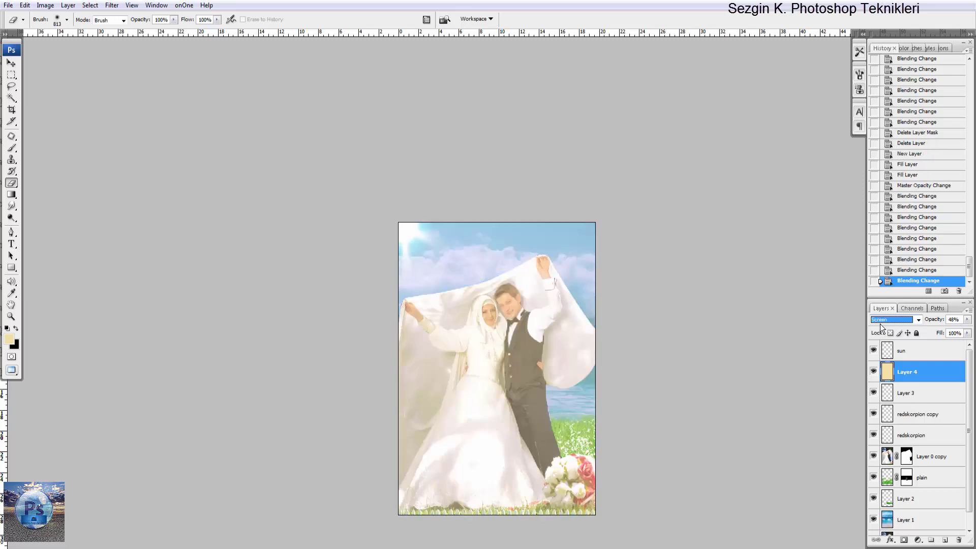
key(Down)
key(Down)
key(Down)
key(Down)
key(Down)
key(Down)
key(Down)
key(Down)
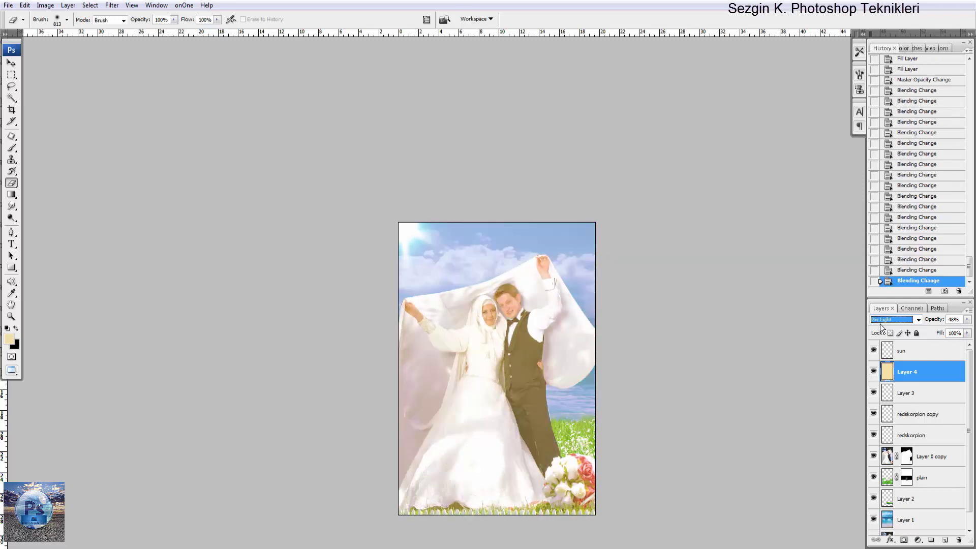
key(Down)
key(Down)
key(Down)
key(Down)
key(Down)
key(Down)
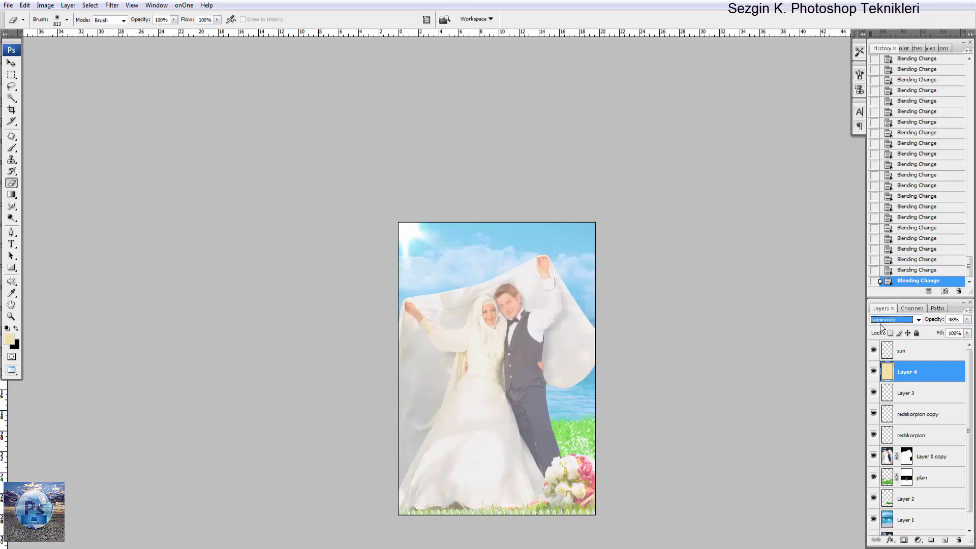
key(Up)
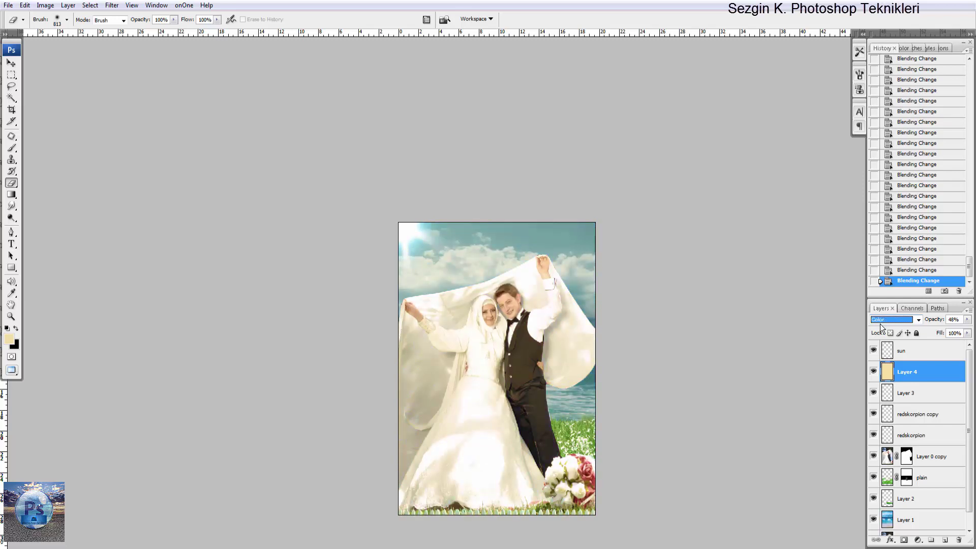
key(Up)
key(Up)
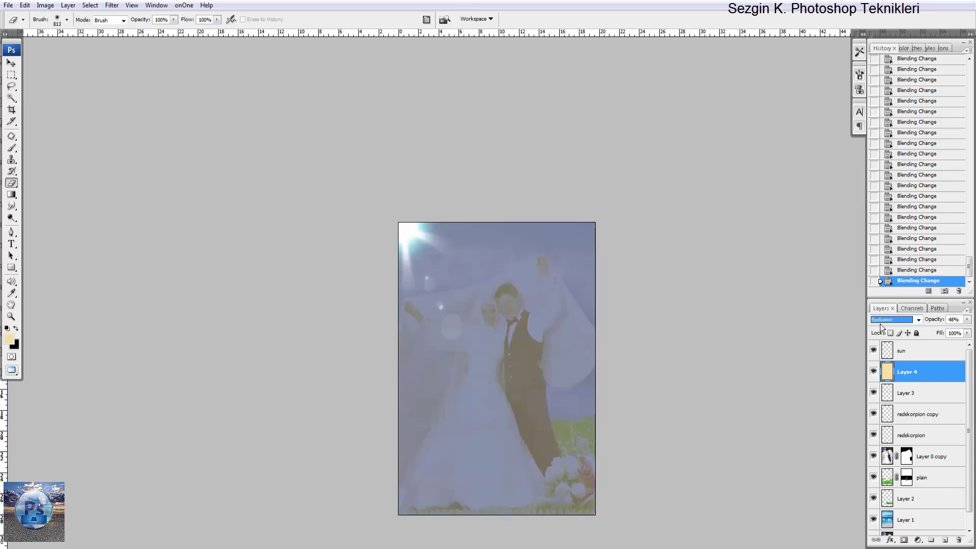
key(Up)
key(Up)
key(Up)
key(Up)
key(Up)
key(Up)
key(Up)
key(Up)
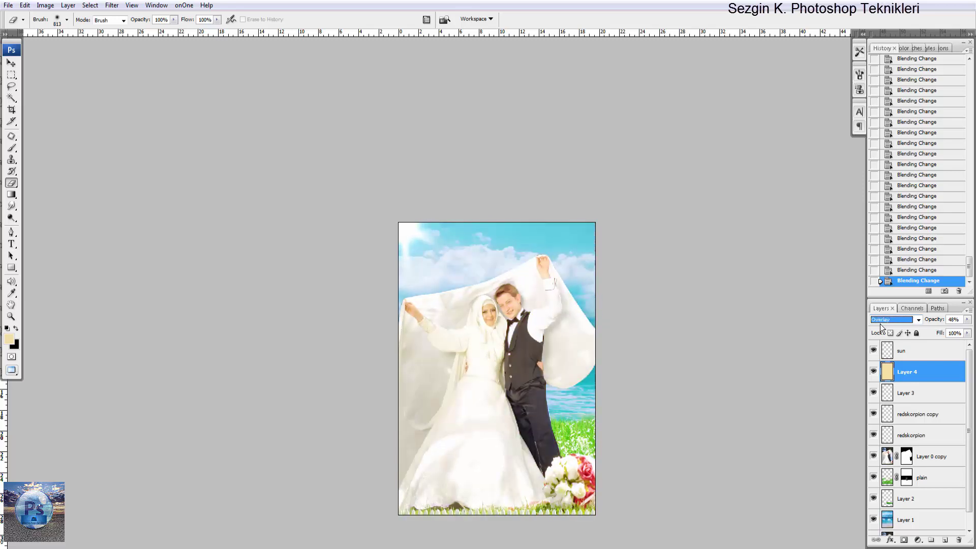
key(Up)
key(Up)
key(Up)
key(Up)
key(Up)
key(Up)
key(Up)
key(Up)
key(Up)
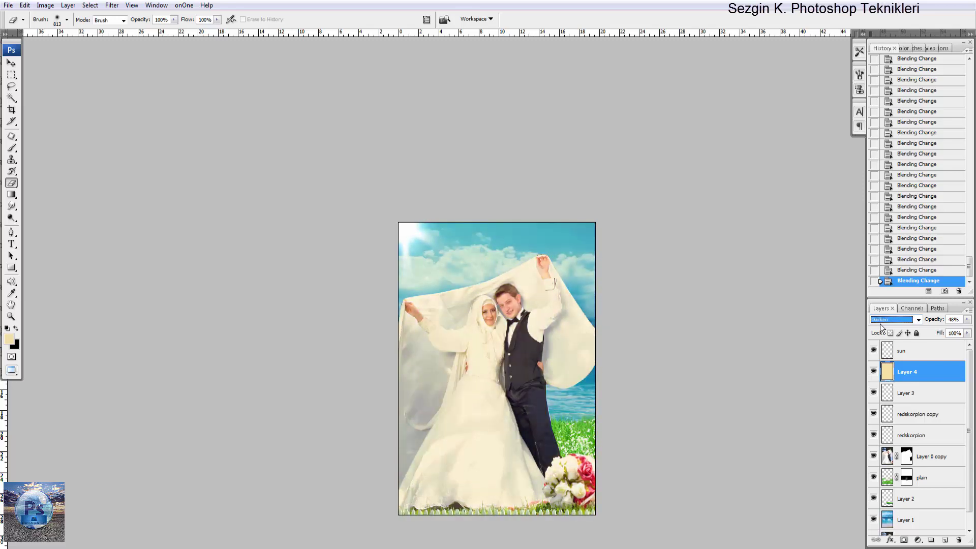
key(Up)
key(Up)
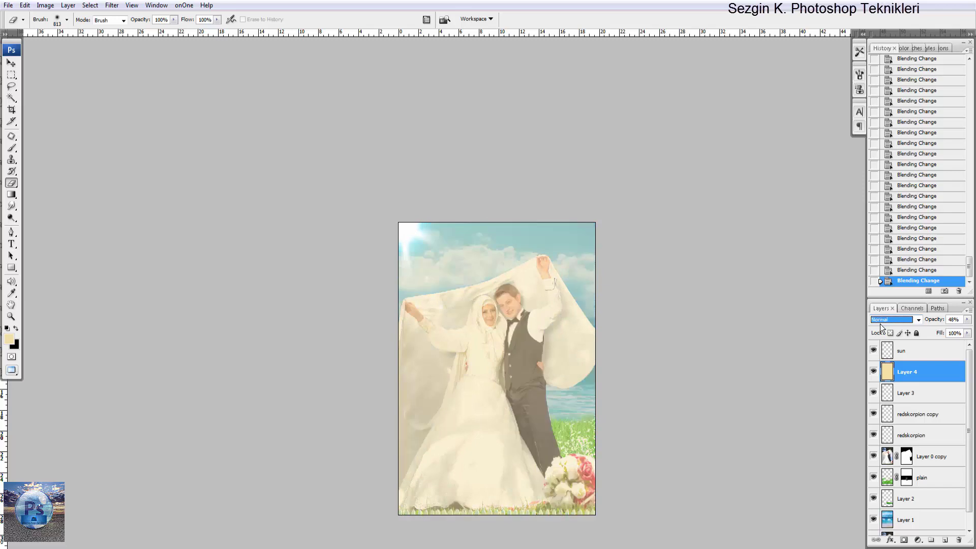
key(Down)
key(Down)
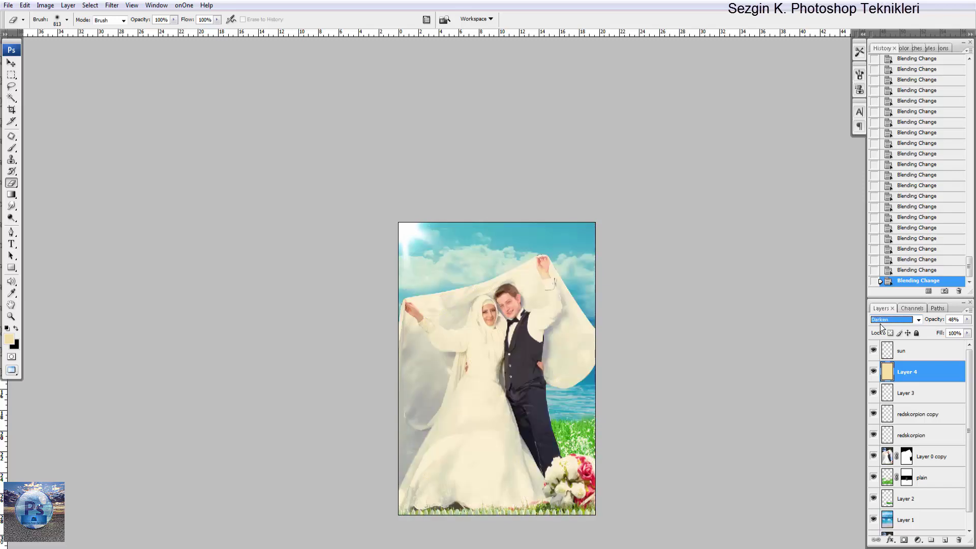
key(Down)
key(Down)
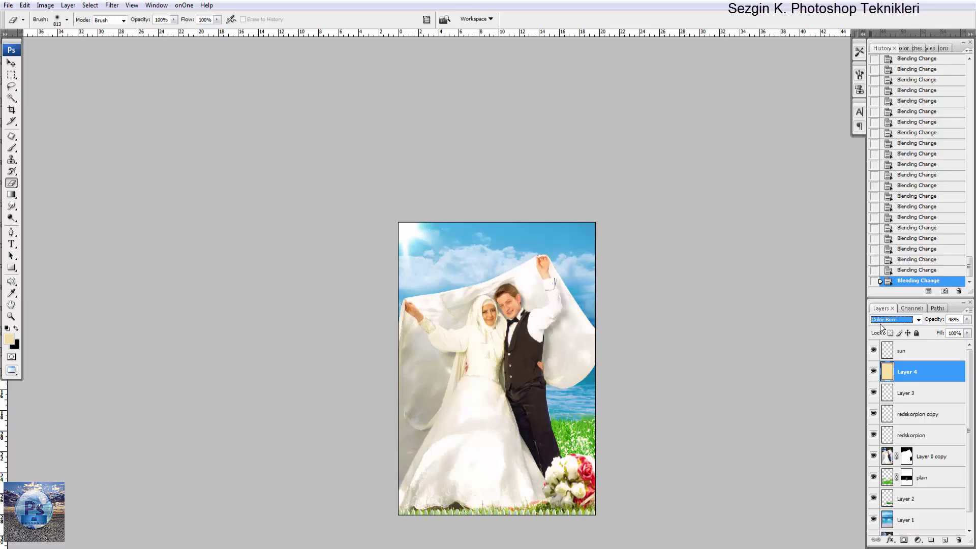
key(Down)
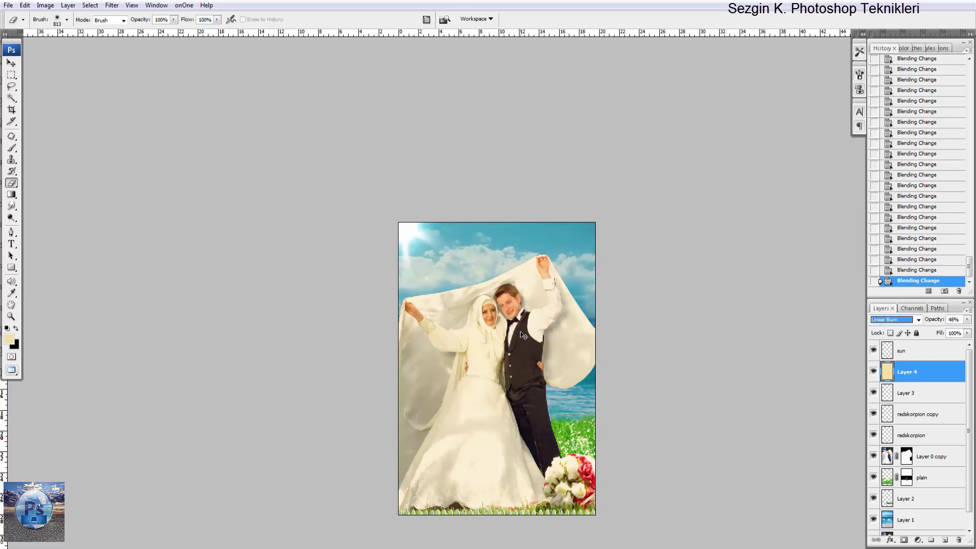
key(Return)
key(Return)
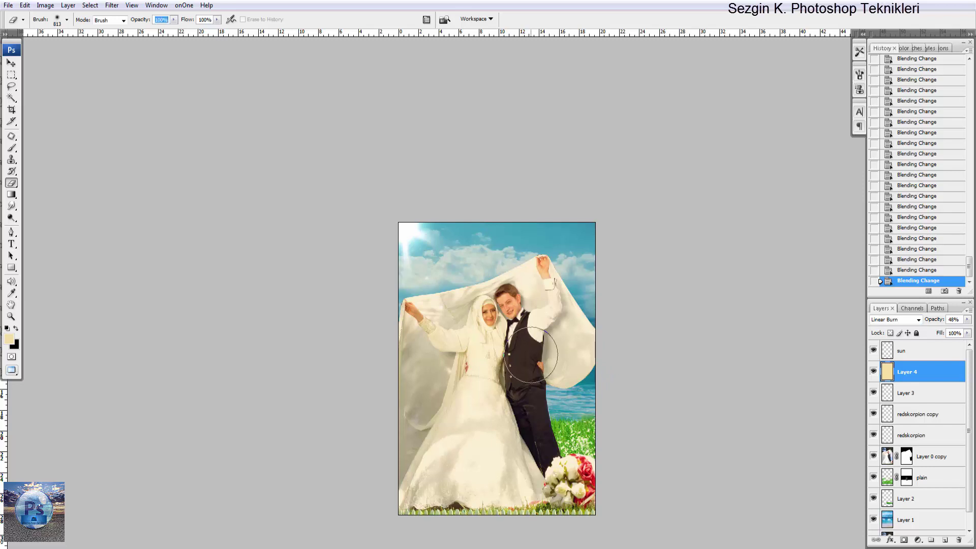
Set Eraser opacity to 5%, erase tint over the couple, and shrink the brush to 156 px
text(5)
mouse_move(531, 355)
mouse_down()
mouse_move(501, 318)
mouse_move(514, 320)
mouse_up()
drag(528, 320, 544, 326)
key(ctrl+plus)
key(ctrl+plus)
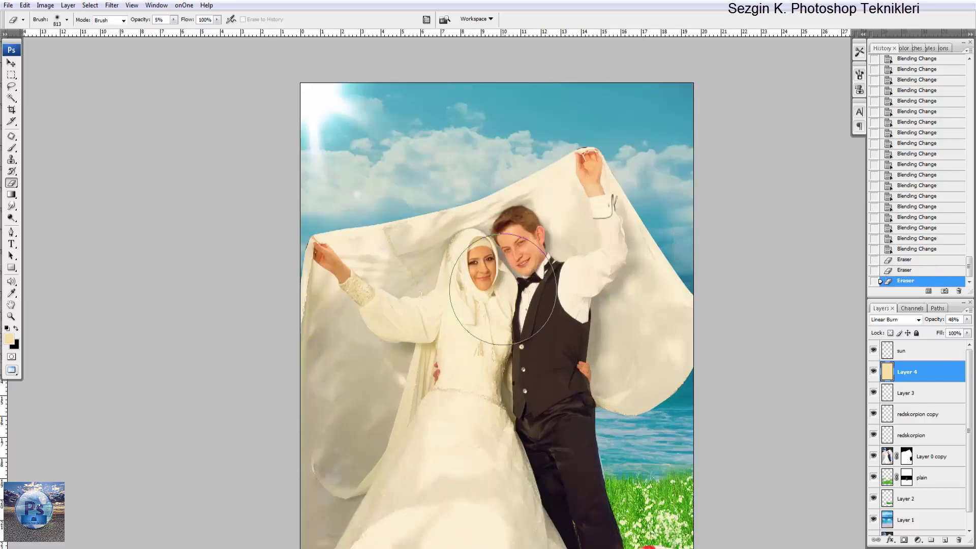
drag(519, 277, 500, 275)
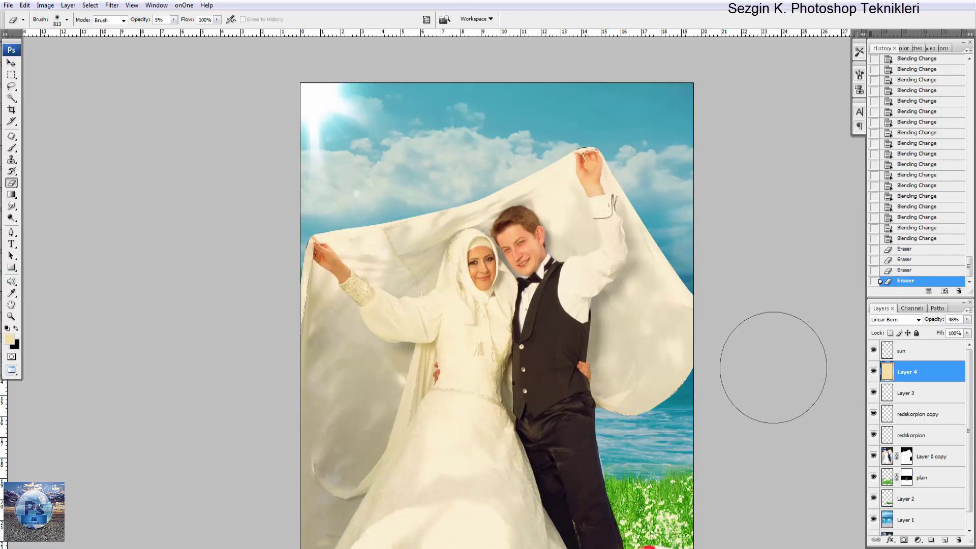
right_click(579, 298)
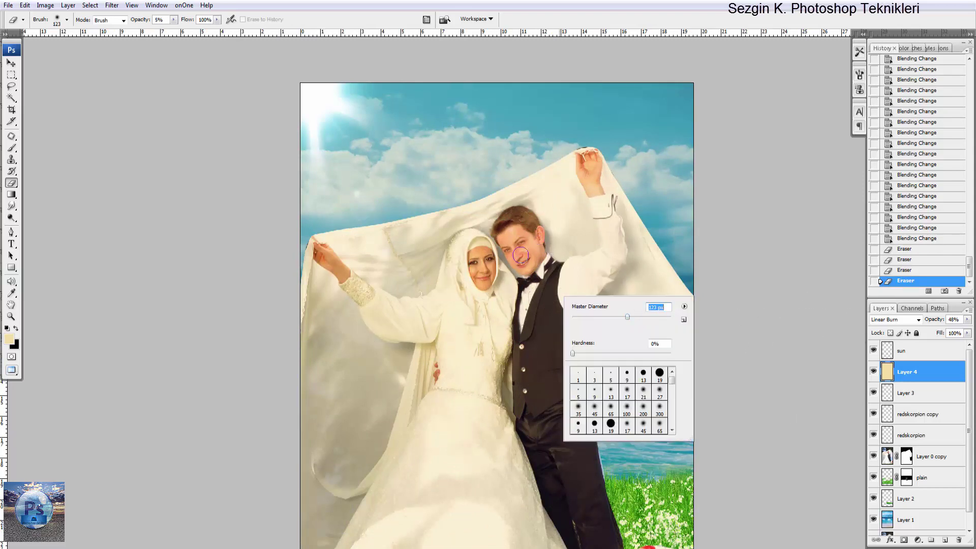
drag(638, 316, 636, 317)
key(Return)
Softly erase the warm tint from the couple's faces and the groom's arm
click(505, 263)
click(519, 268)
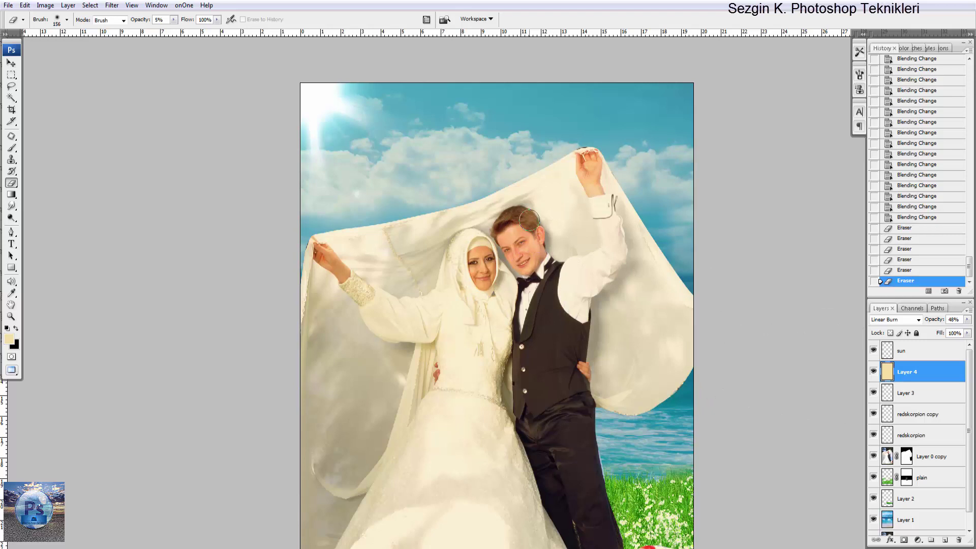
click(469, 285)
click(596, 283)
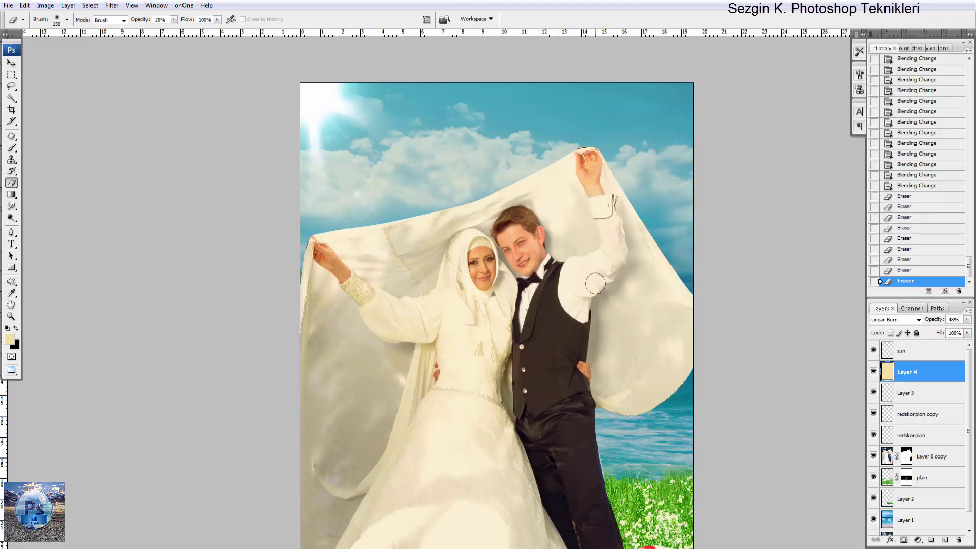
click(512, 280)
click(544, 234)
click(508, 266)
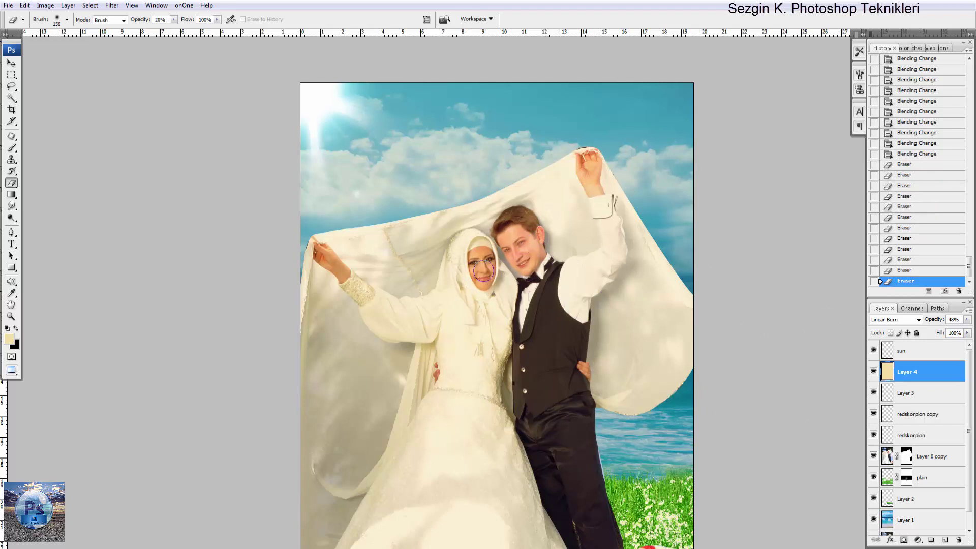
click(562, 271)
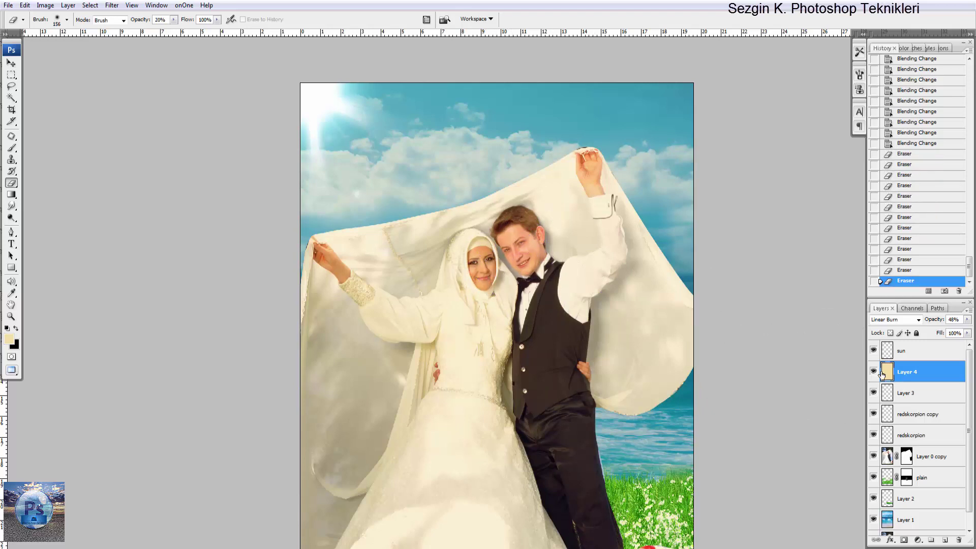
Toggle Layer 4 to compare, then erase the tint from the bride's face and arm
click(874, 393)
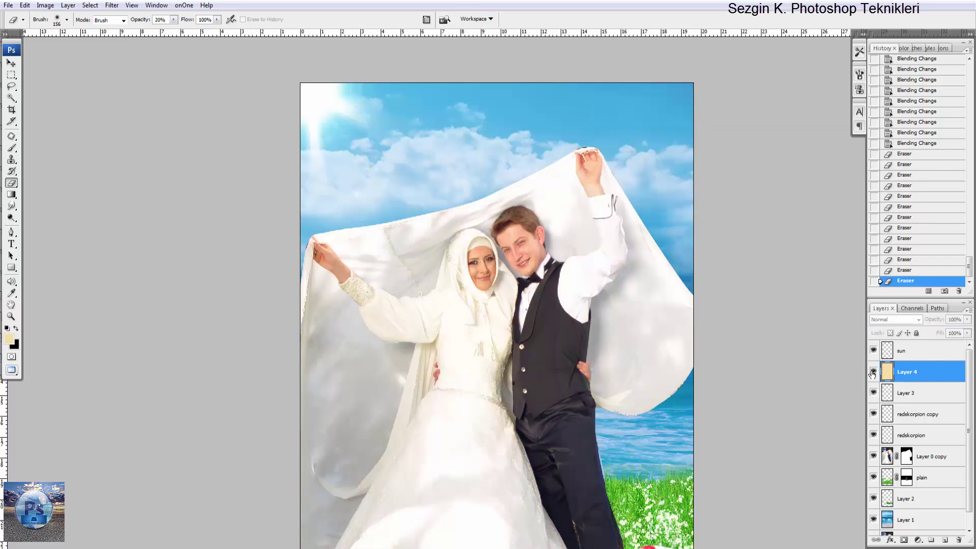
click(489, 303)
click(480, 294)
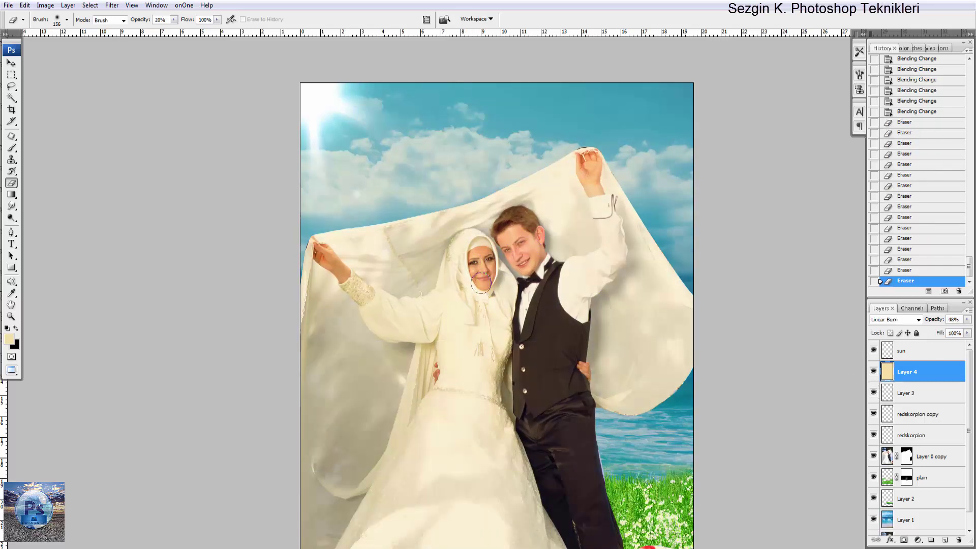
click(472, 248)
click(491, 289)
click(534, 238)
click(513, 300)
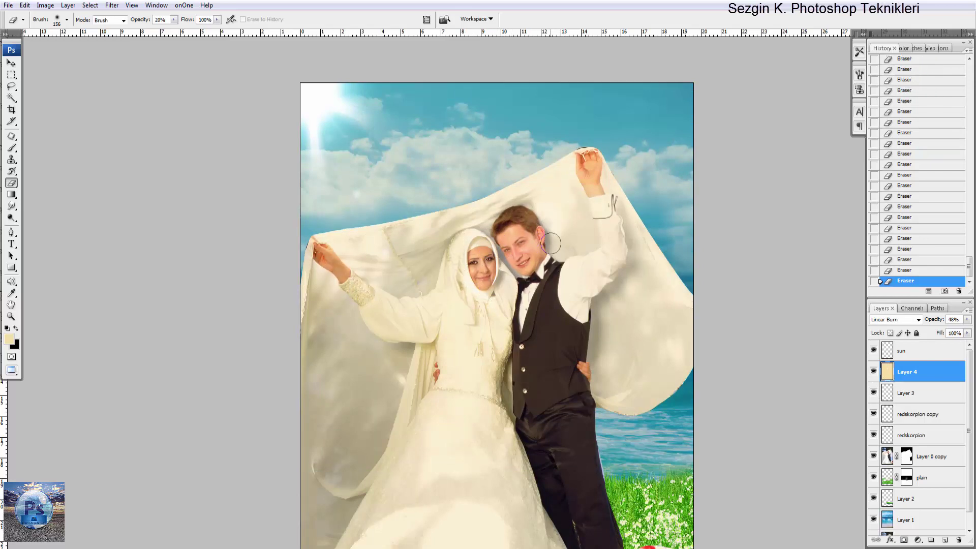
On Layer 0 copy's pixels, set a 453 px soft Eraser at 5% opacity
click(936, 457)
right_click(436, 335)
drag(508, 351, 532, 351)
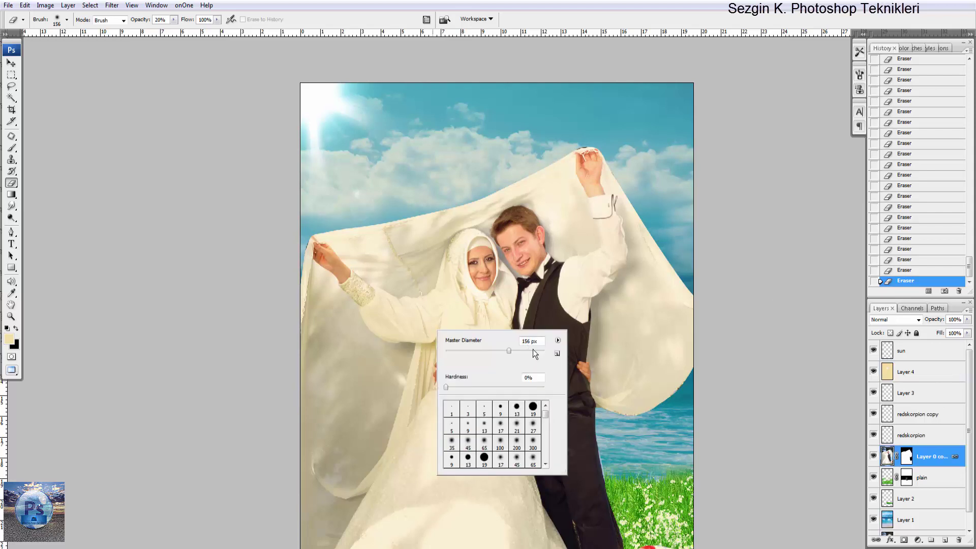
key(Return)
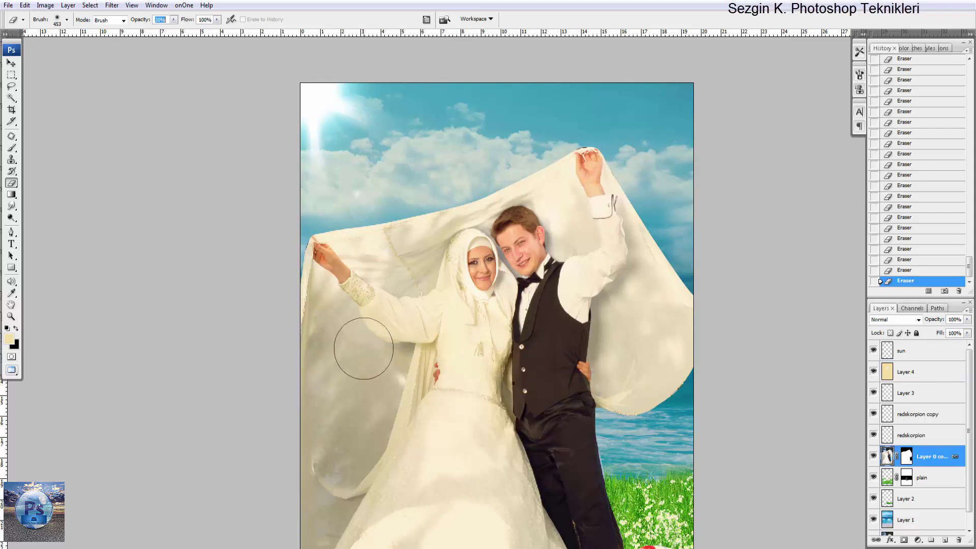
text(5)
click(887, 456)
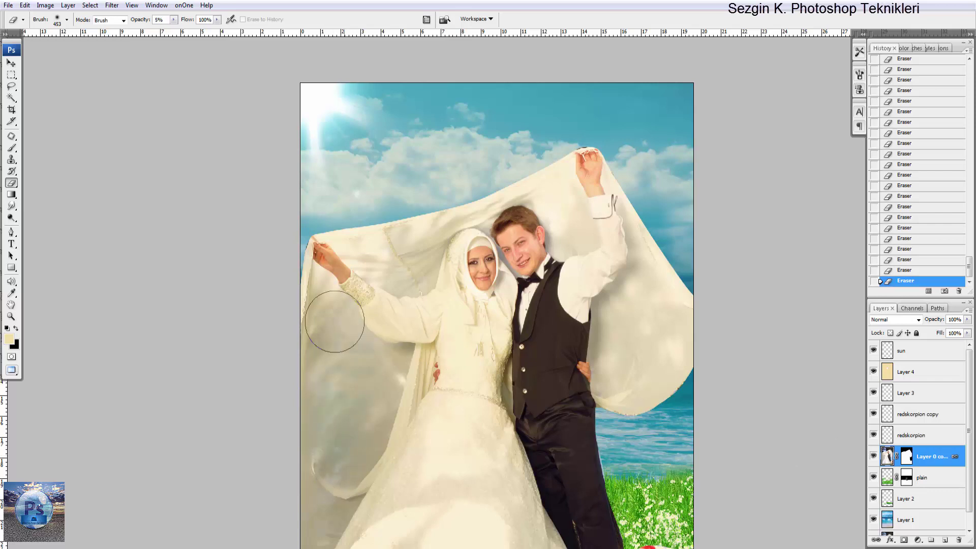
Fade the veil at the bottom, near the bride's arm and on the groom's side
drag(327, 471, 328, 427)
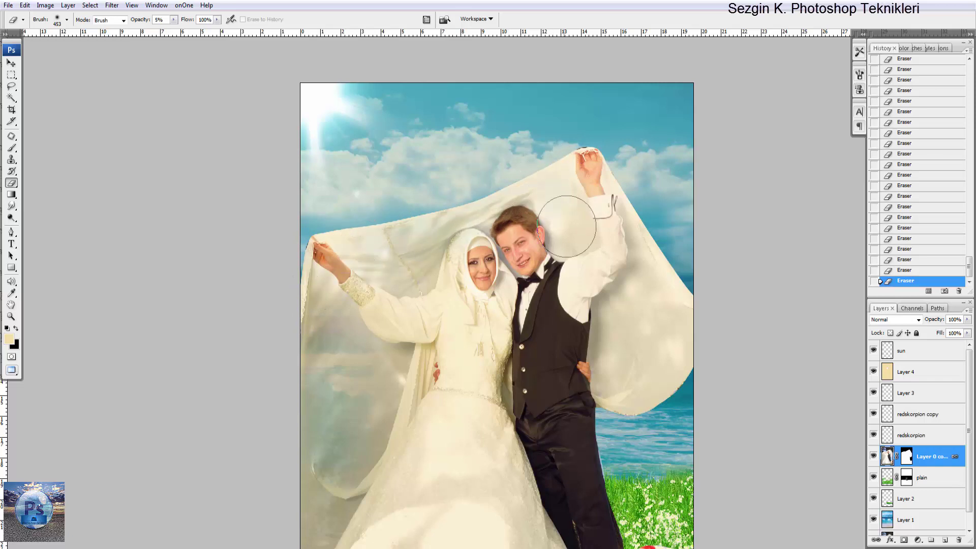
mouse_move(386, 224)
mouse_down()
mouse_move(378, 267)
mouse_move(368, 247)
mouse_up()
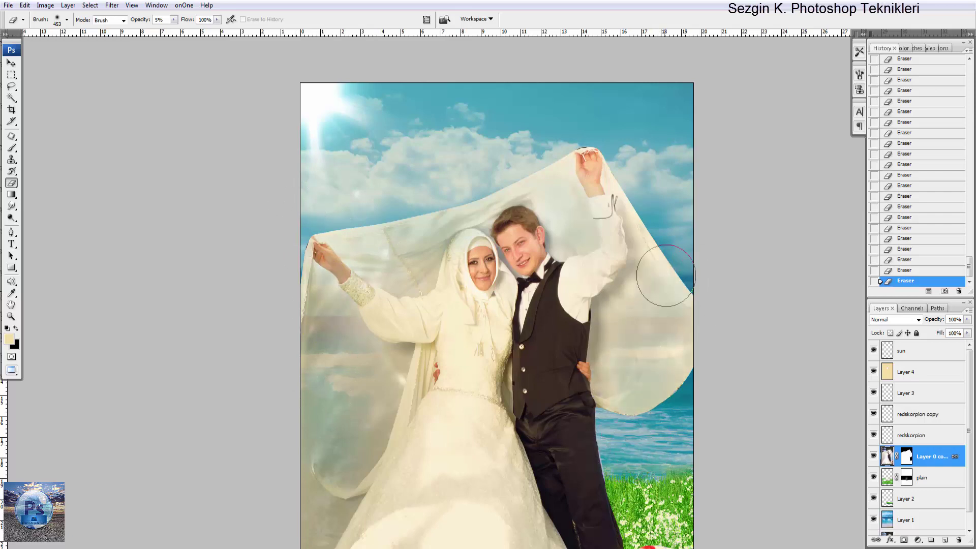
drag(654, 311, 667, 325)
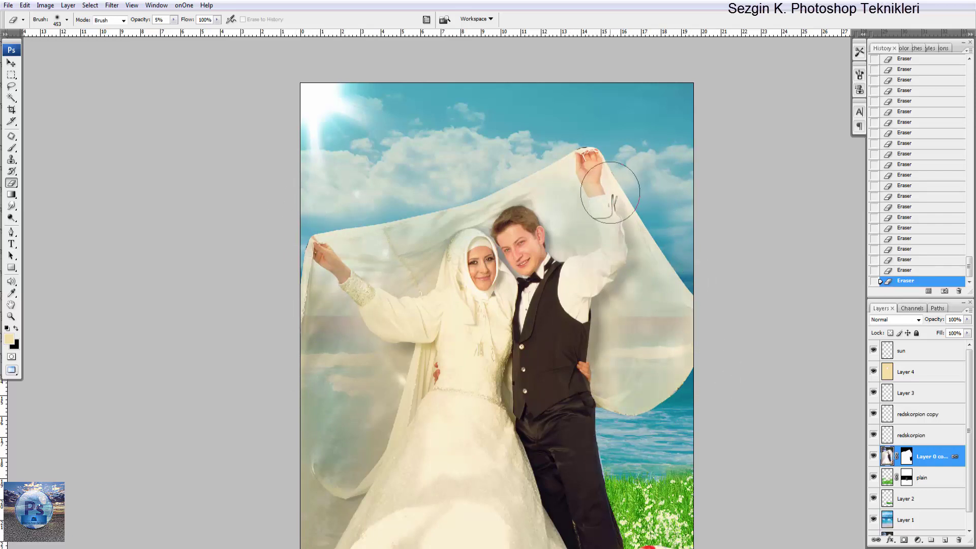
scroll(409, 480, down, 3)
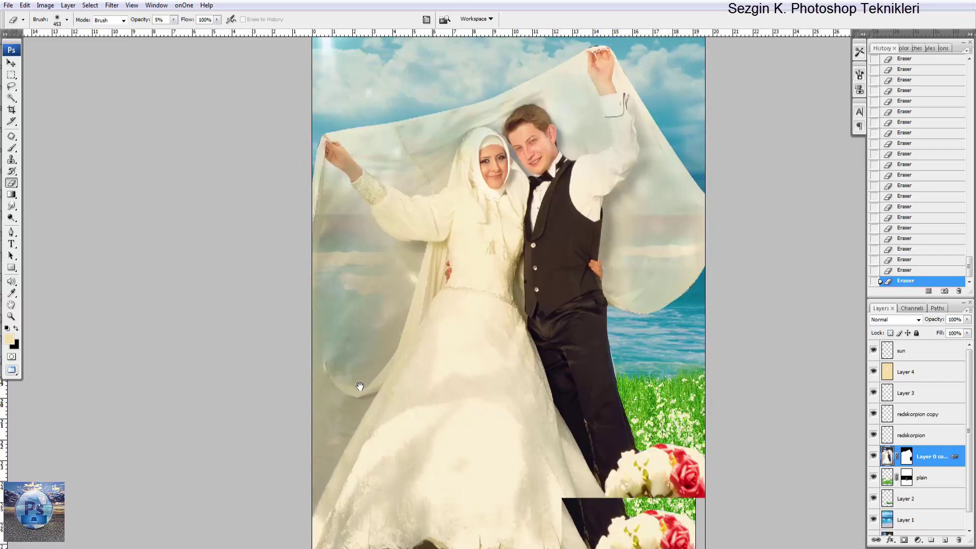
scroll(360, 388, down, 2)
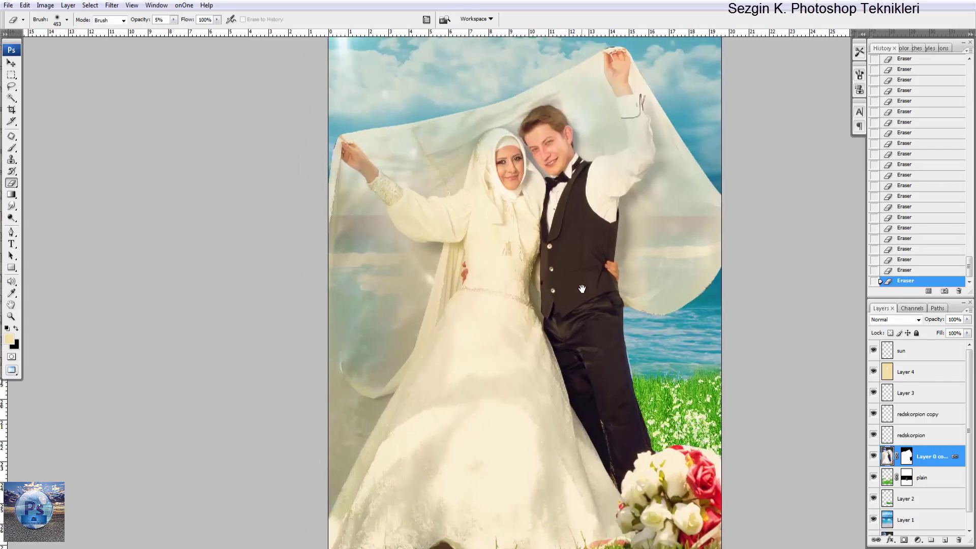
drag(596, 215, 594, 356)
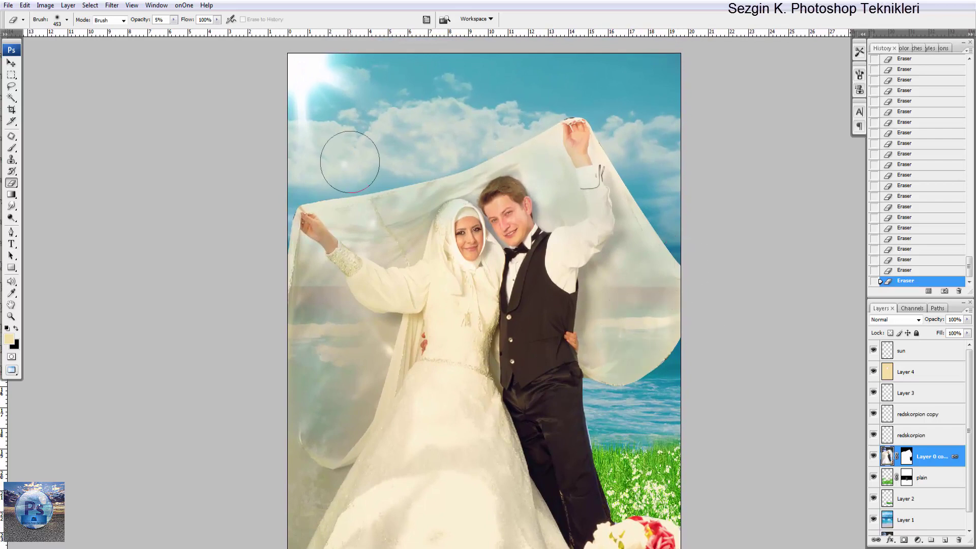
key(ctrl+minus)
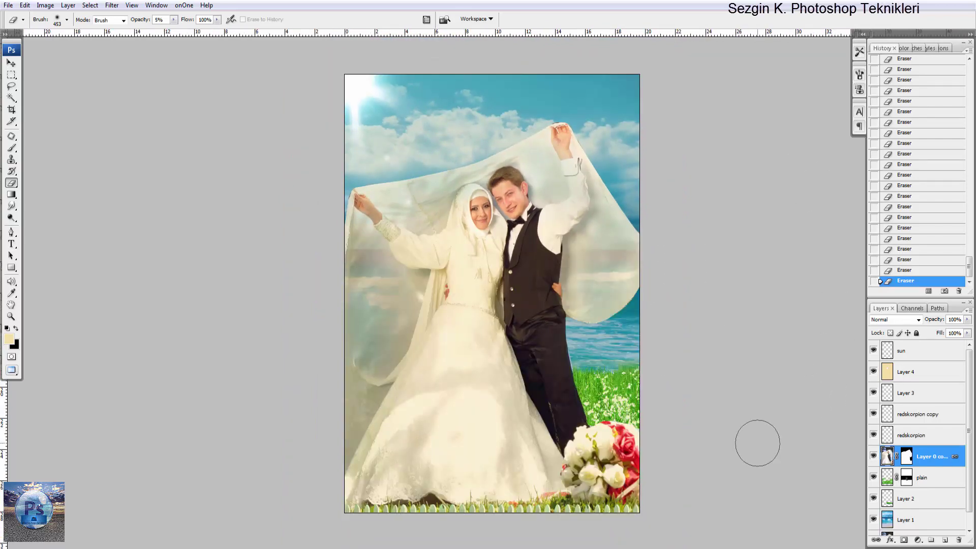